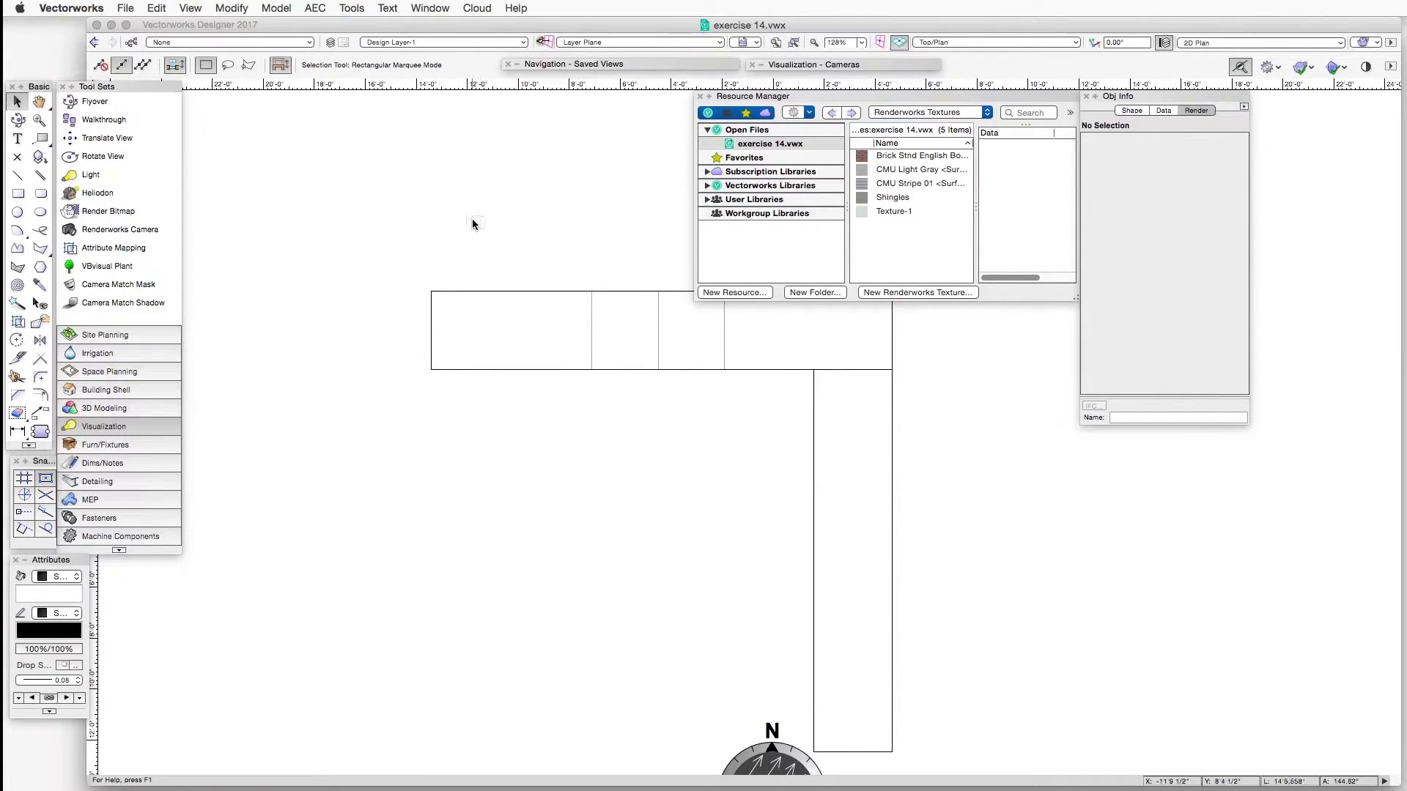
# Step: Set the OpenGL rendering detail to Medium, keeping textures, colors, anti-aliasing, edges and shadows enabled
pyautogui.click(191, 9)
pyautogui.moveTo(219, 95)
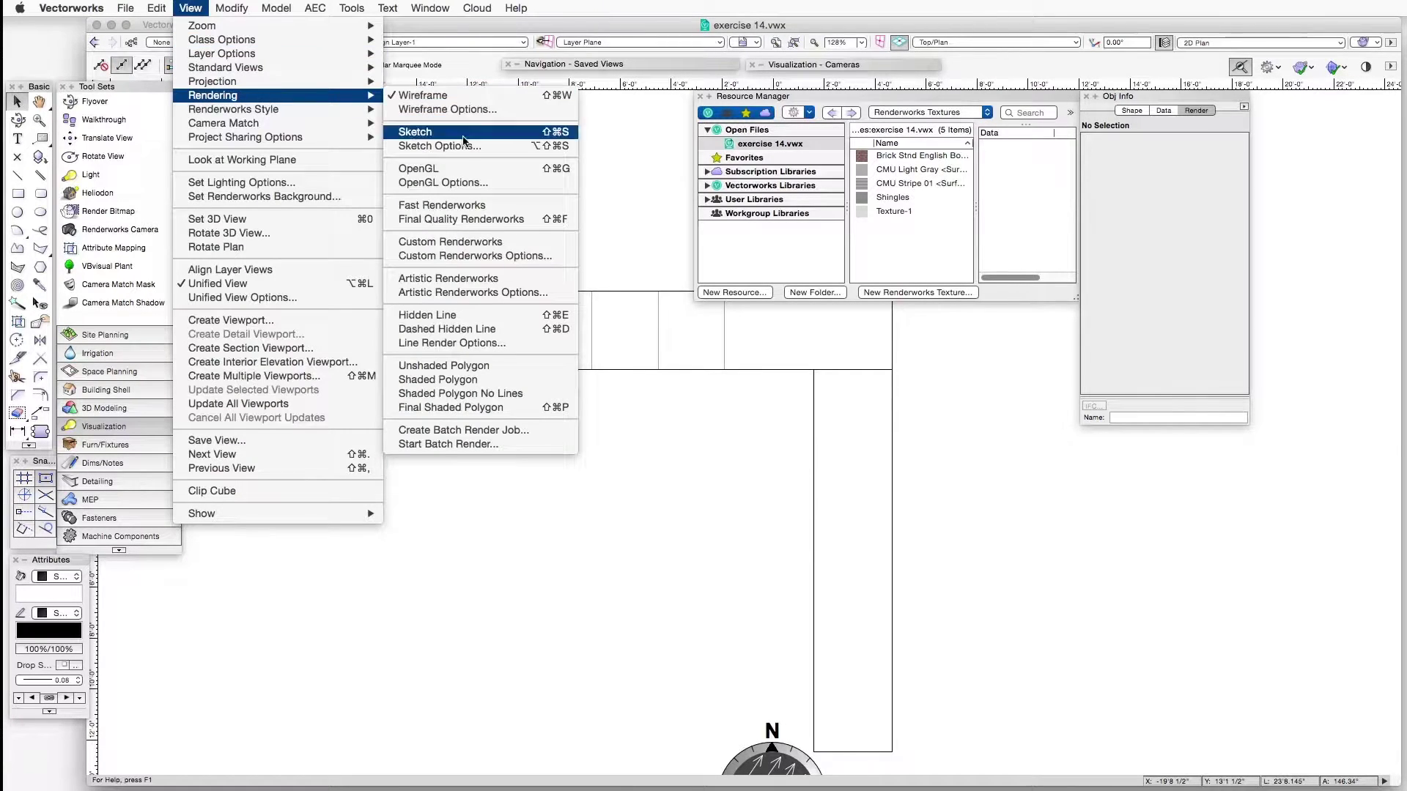
pyautogui.click(532, 188)
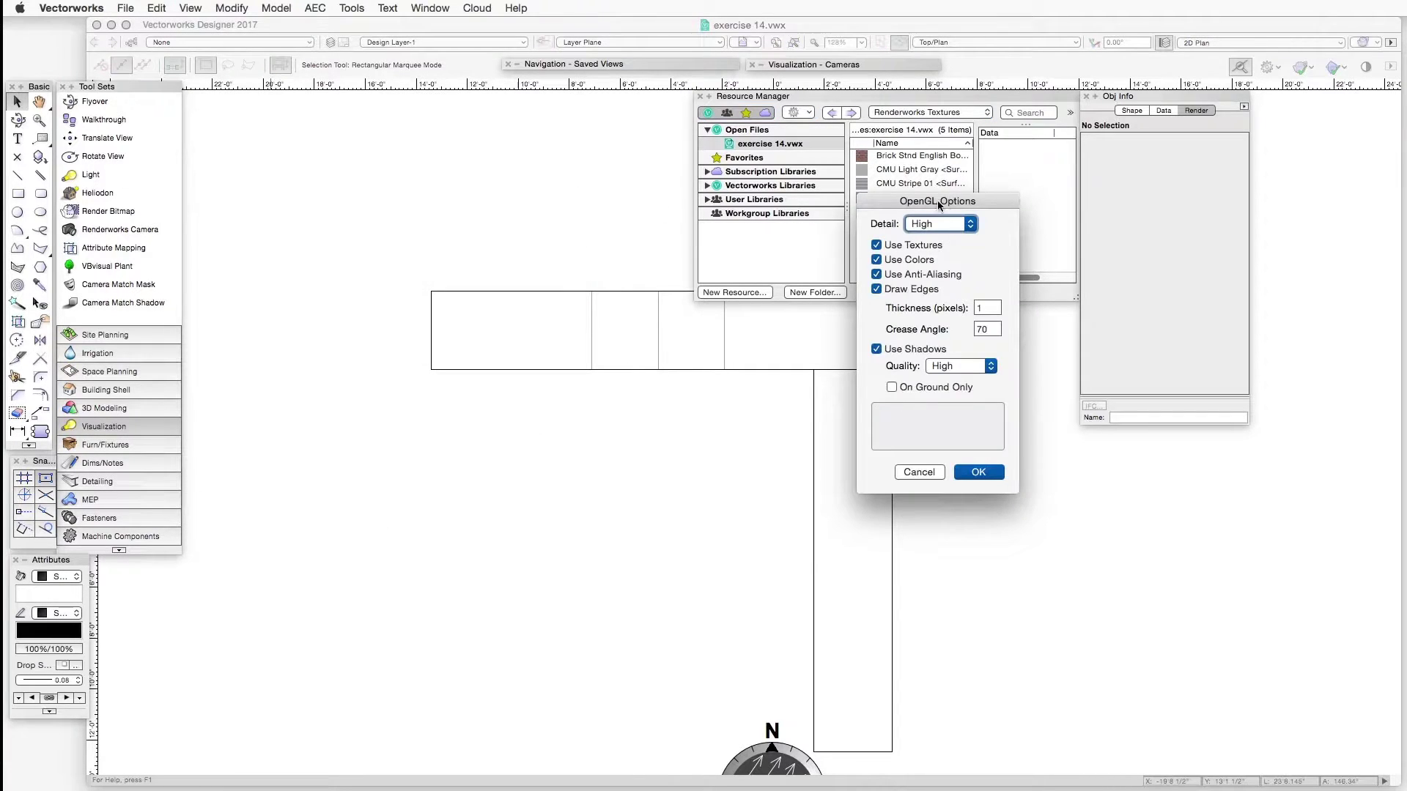
pyautogui.moveTo(939, 205); pyautogui.dragTo(592, 177)
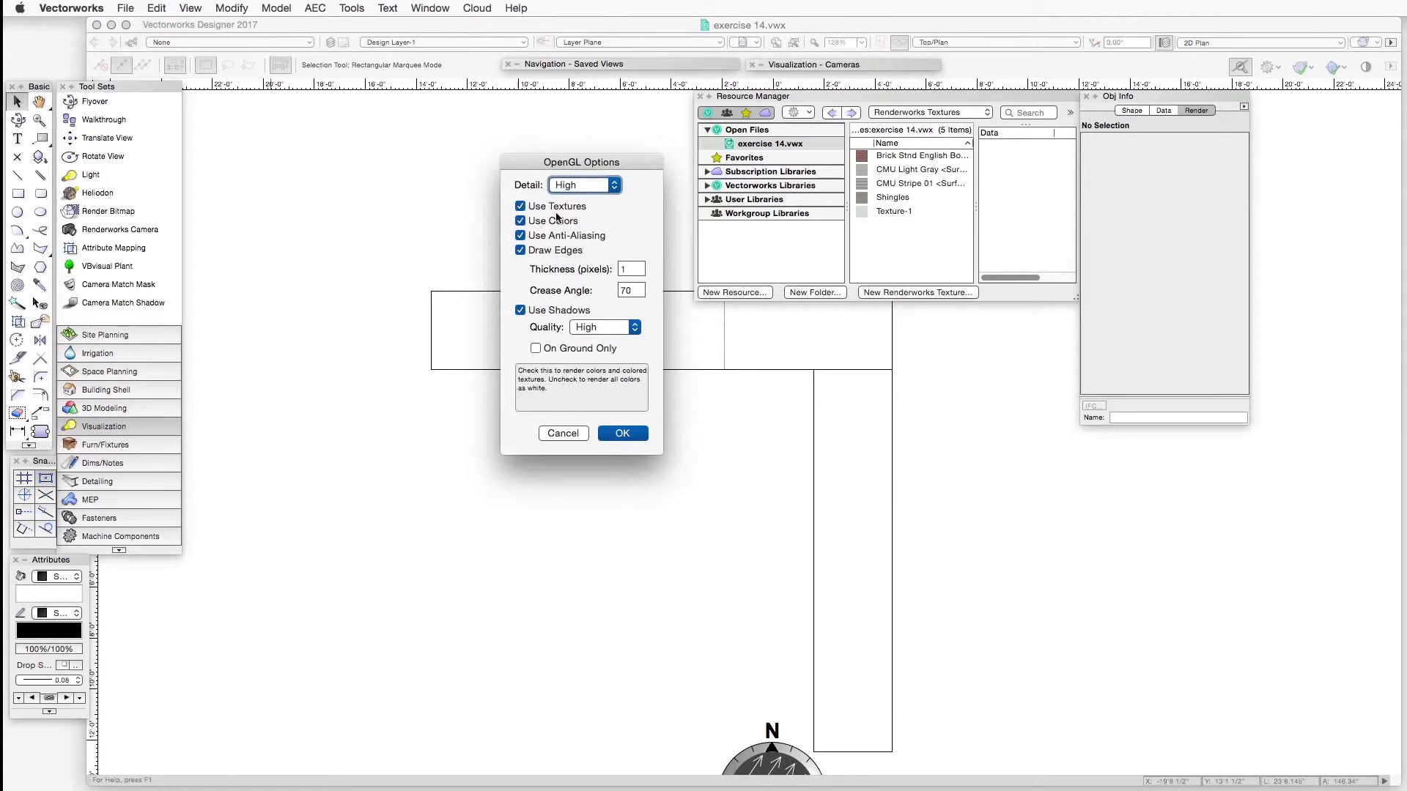
pyautogui.click(591, 188)
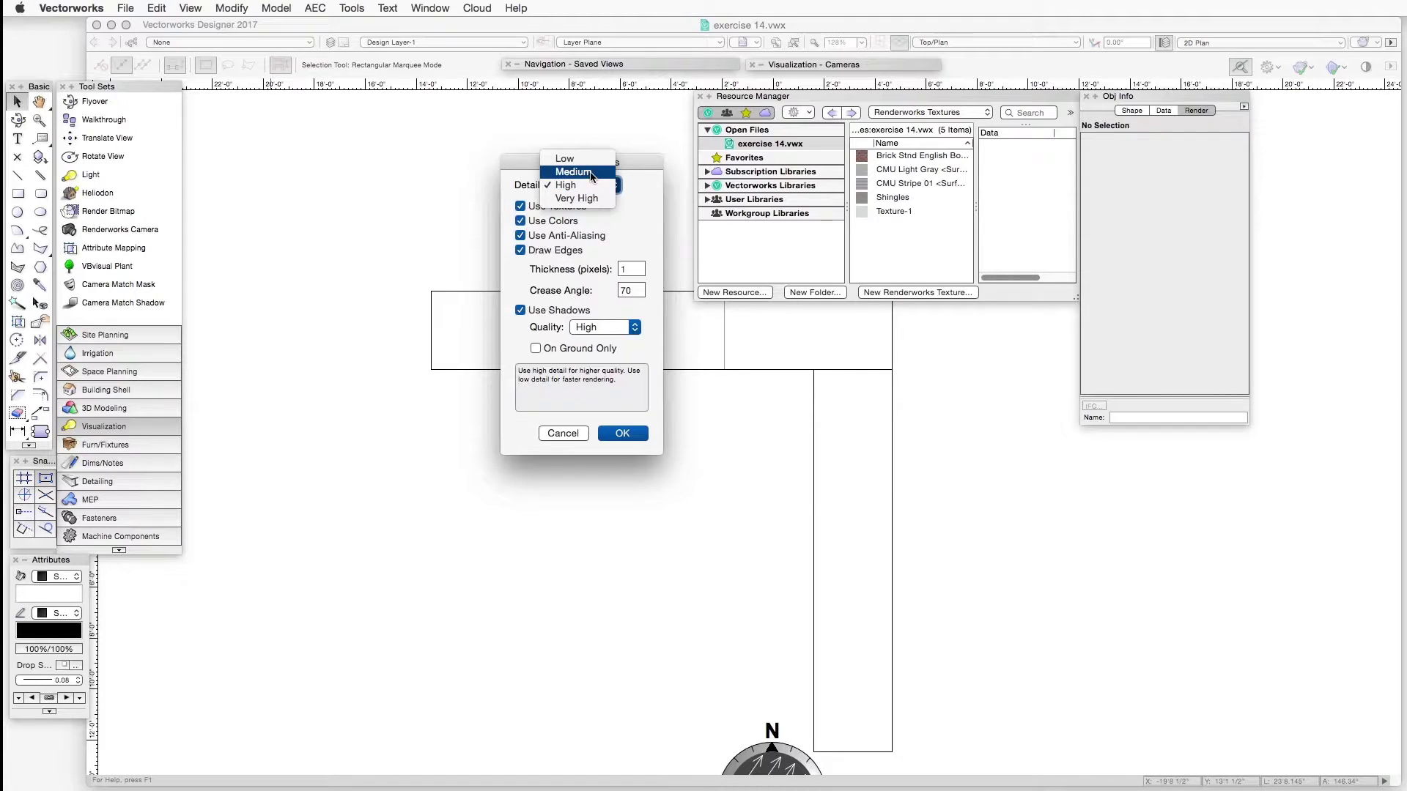
pyautogui.click(592, 173)
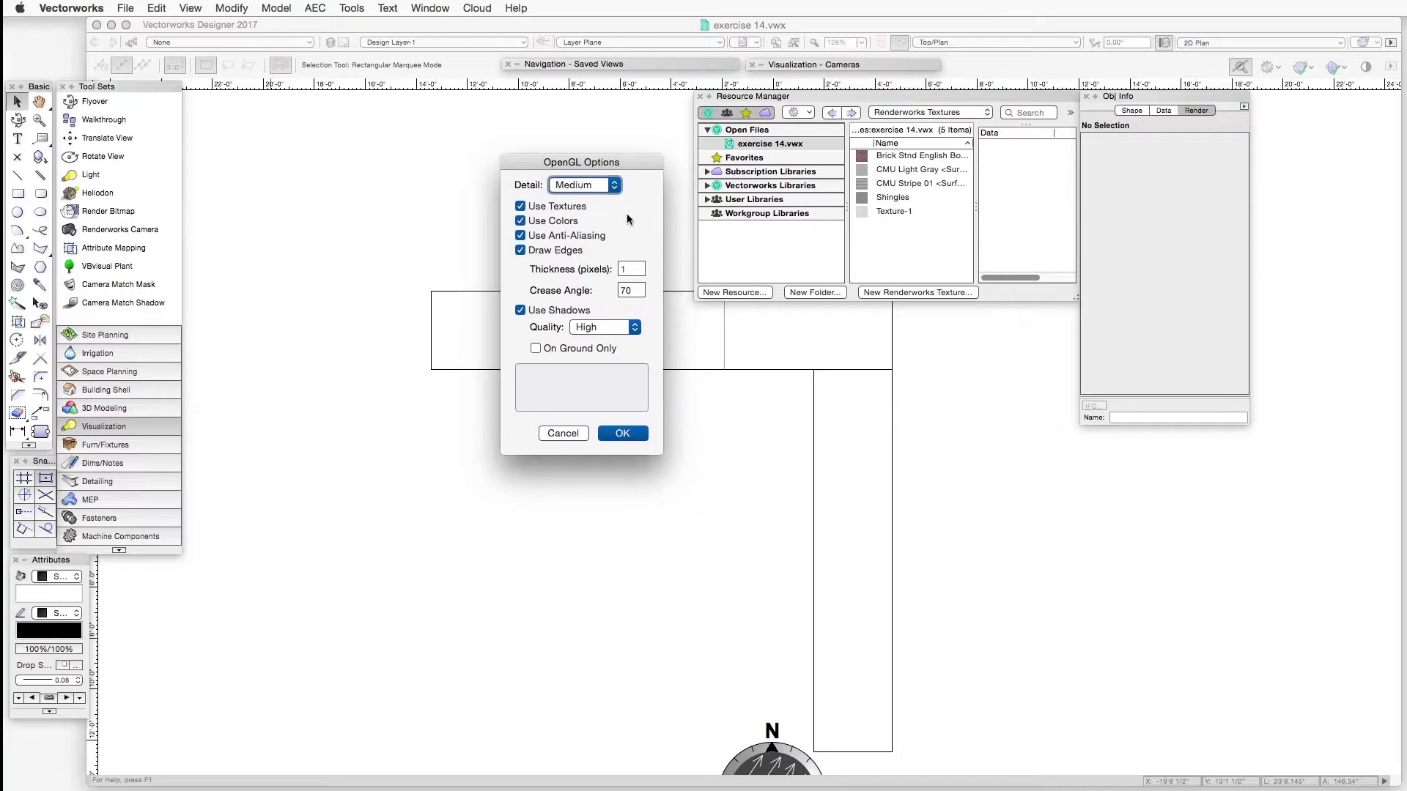
pyautogui.moveTo(548, 210)
pyautogui.click(633, 435)
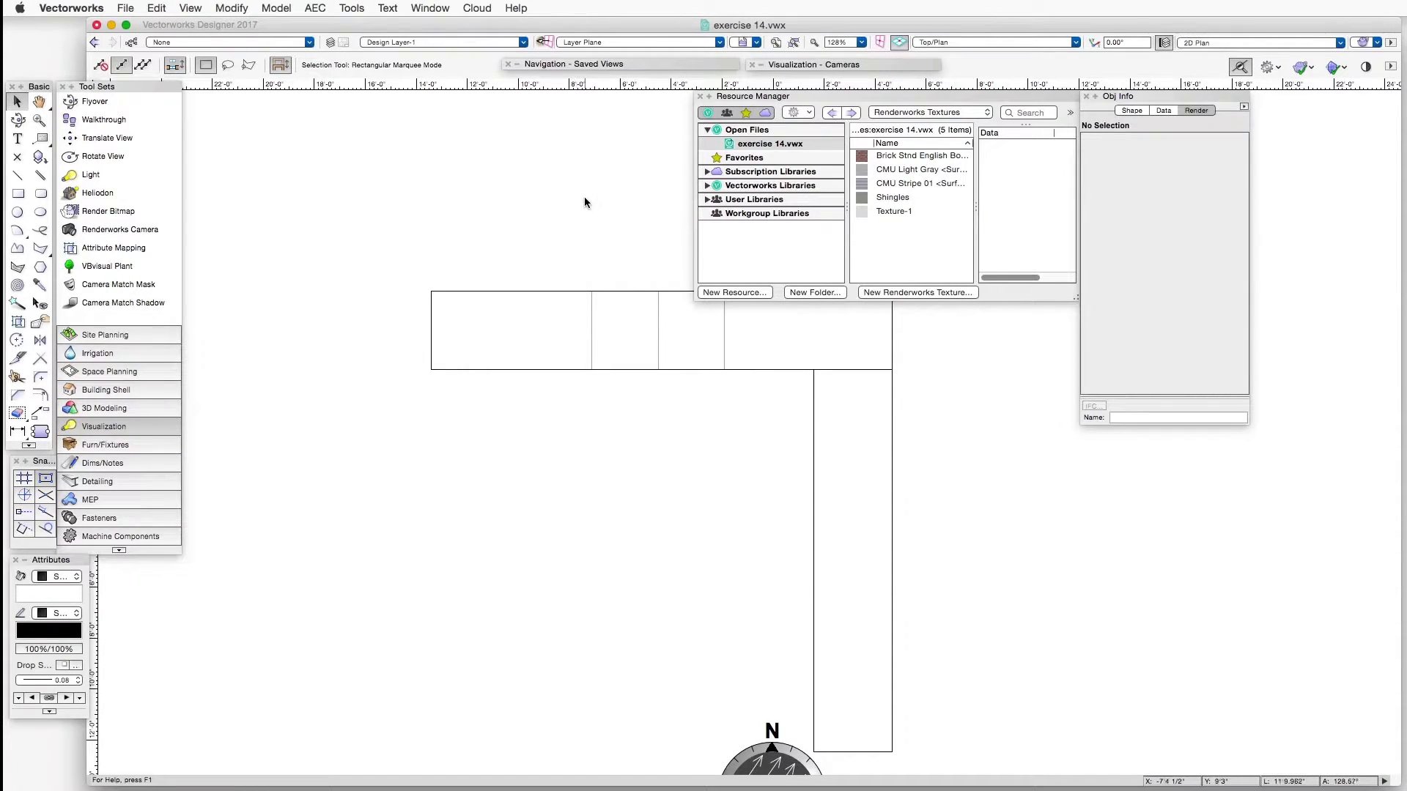
# Step: Recall the saved view 1.Plane and render the L-shaped wall in OpenGL
pyautogui.click(750, 46)
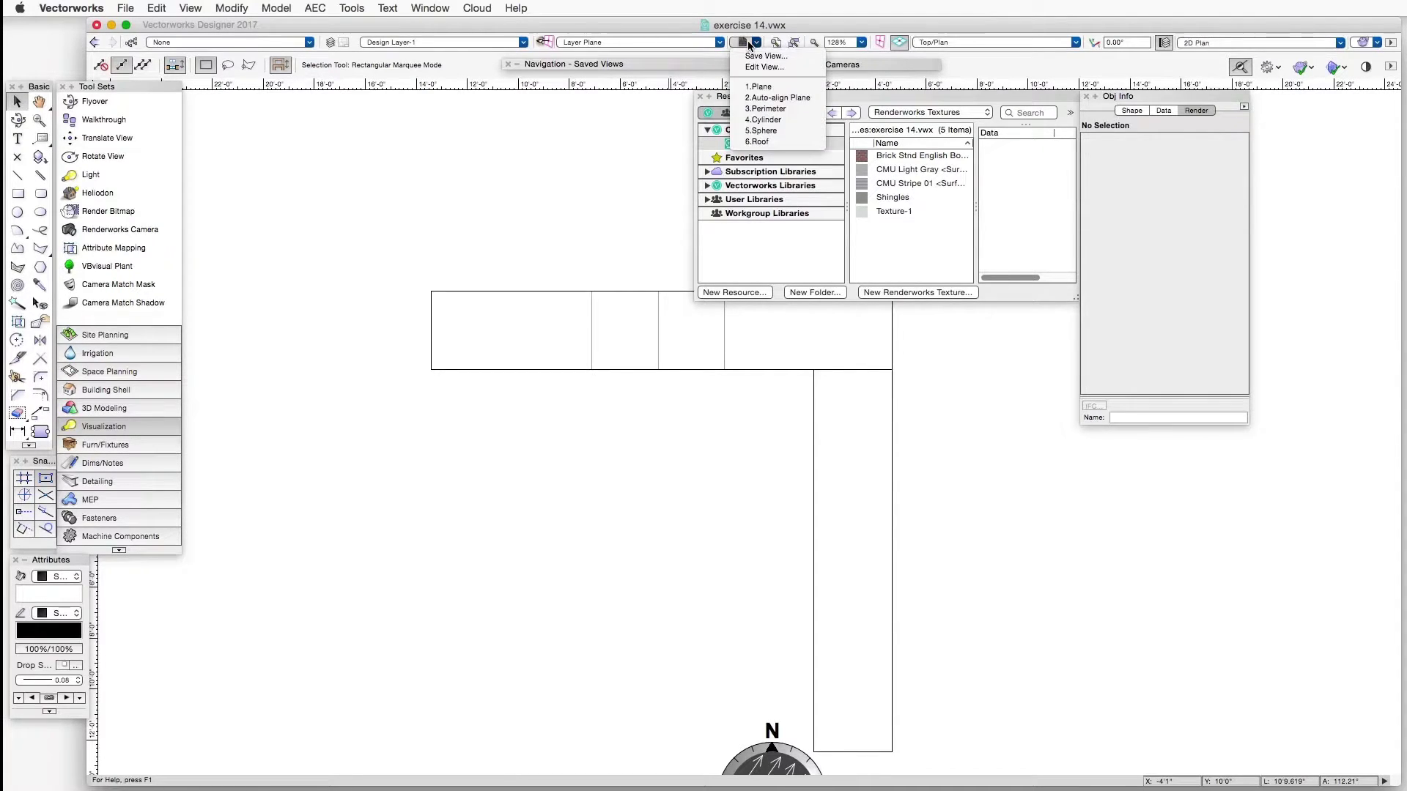
pyautogui.click(794, 90)
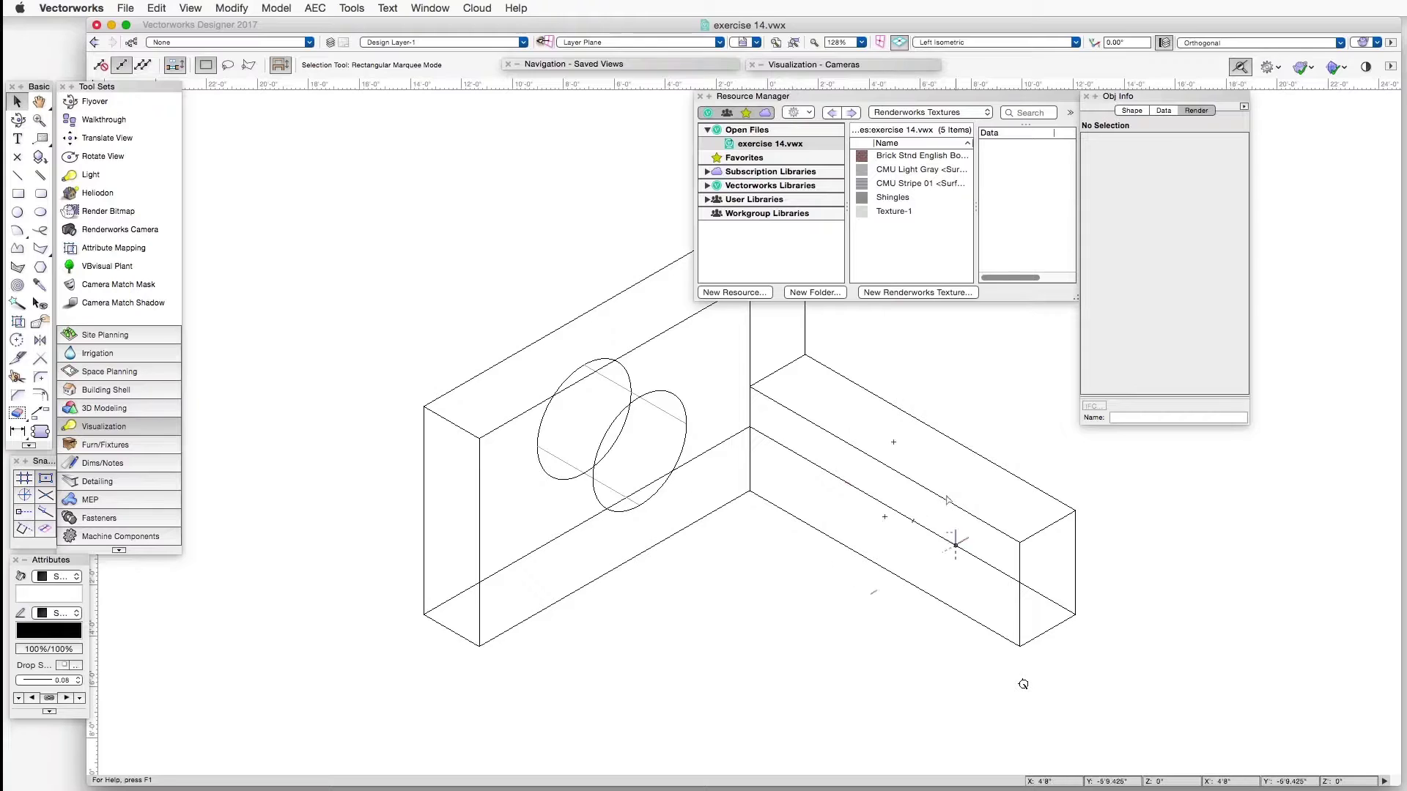
pyautogui.press('space')
pyautogui.moveTo(915, 400); pyautogui.dragTo(827, 427)
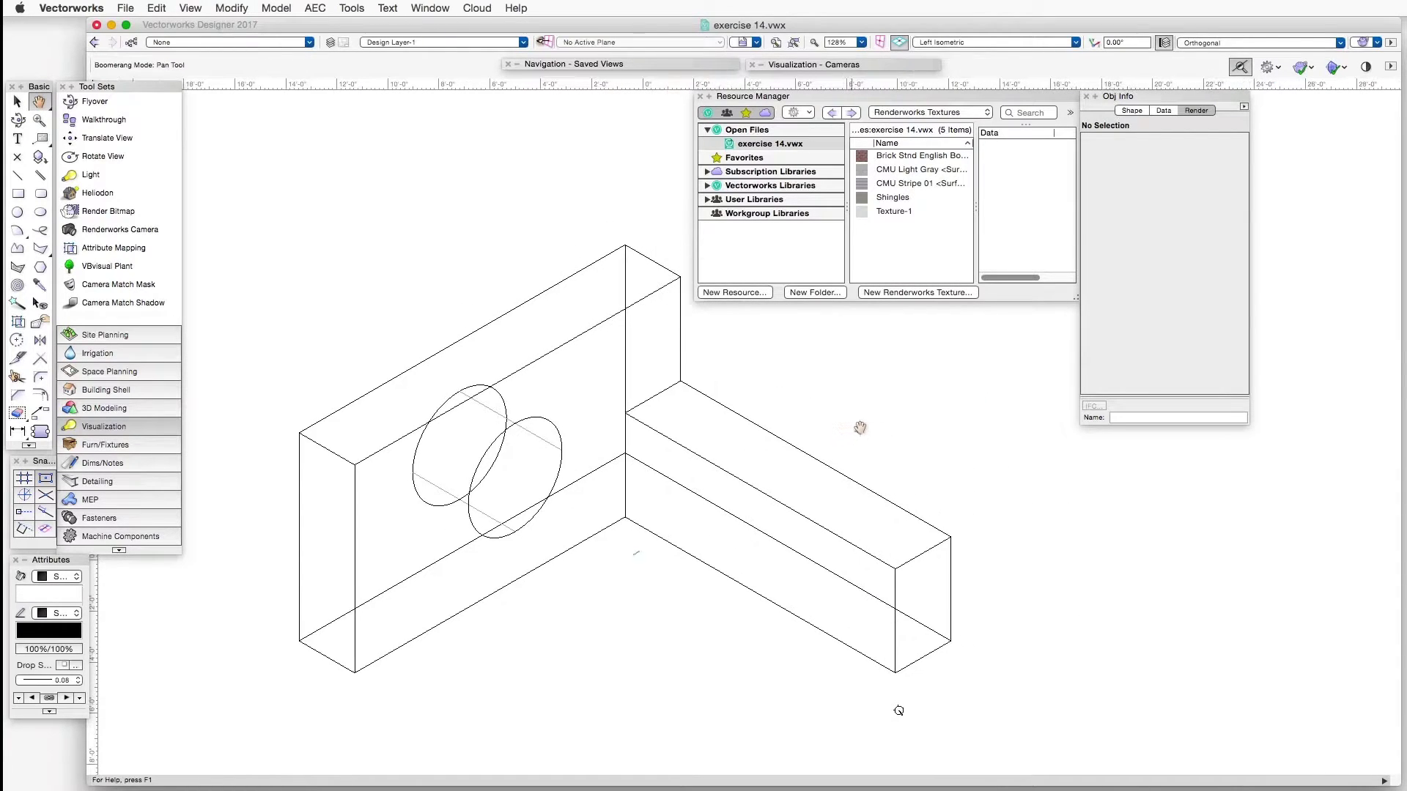
pyautogui.click(190, 8)
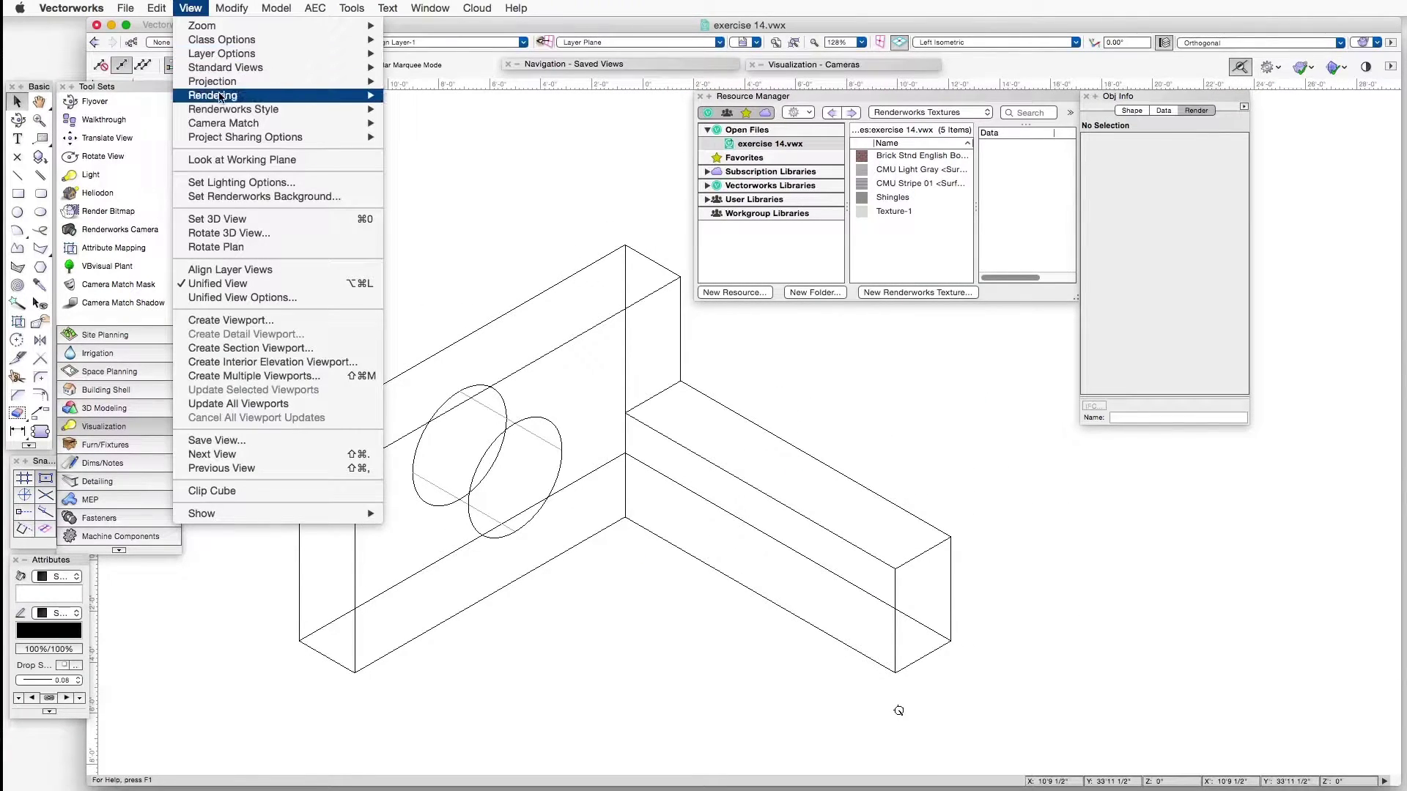
pyautogui.moveTo(278, 95)
pyautogui.click(417, 169)
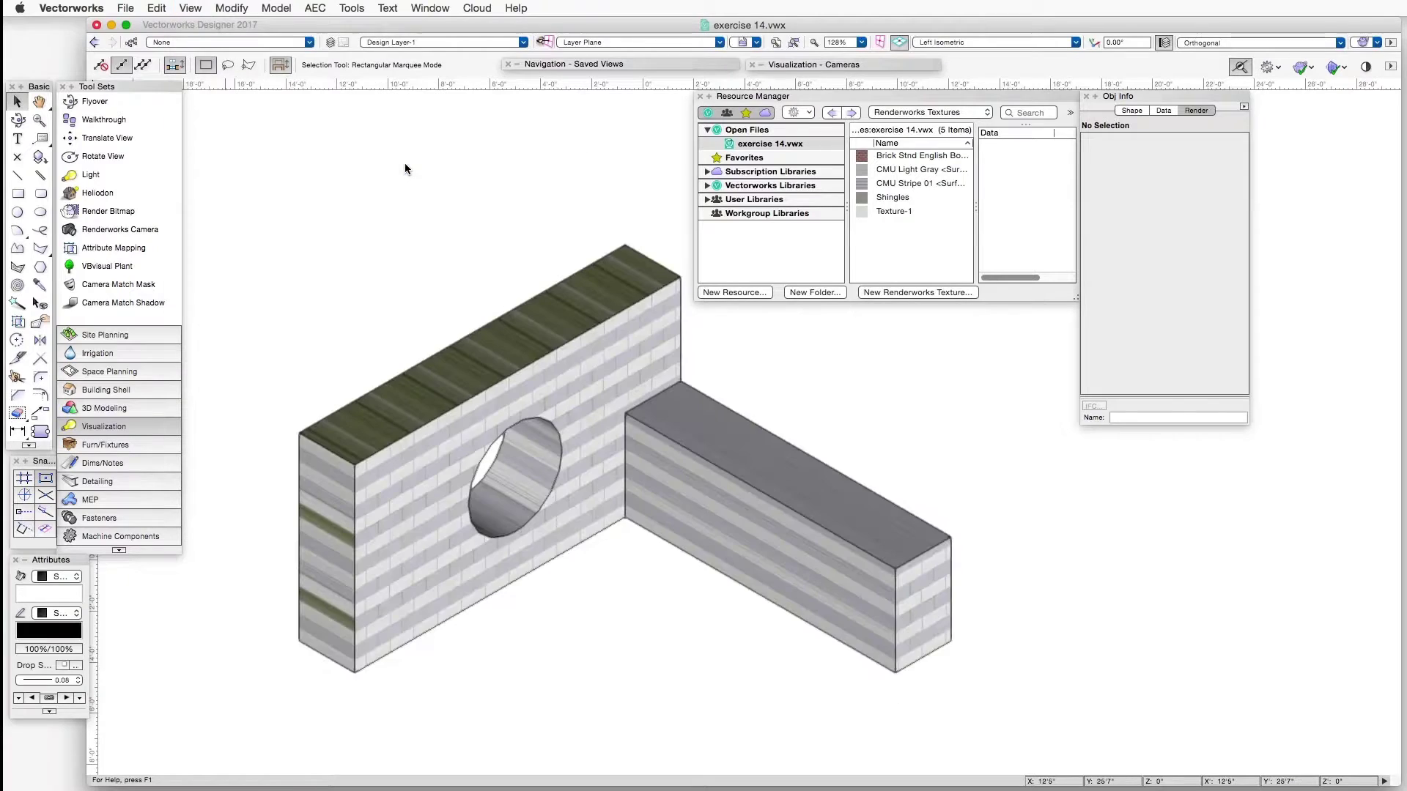
# Step: Set the map type of the L-shaped wall's CMU Stripe 01 texture to Auto-Align Plane
pyautogui.click(717, 471)
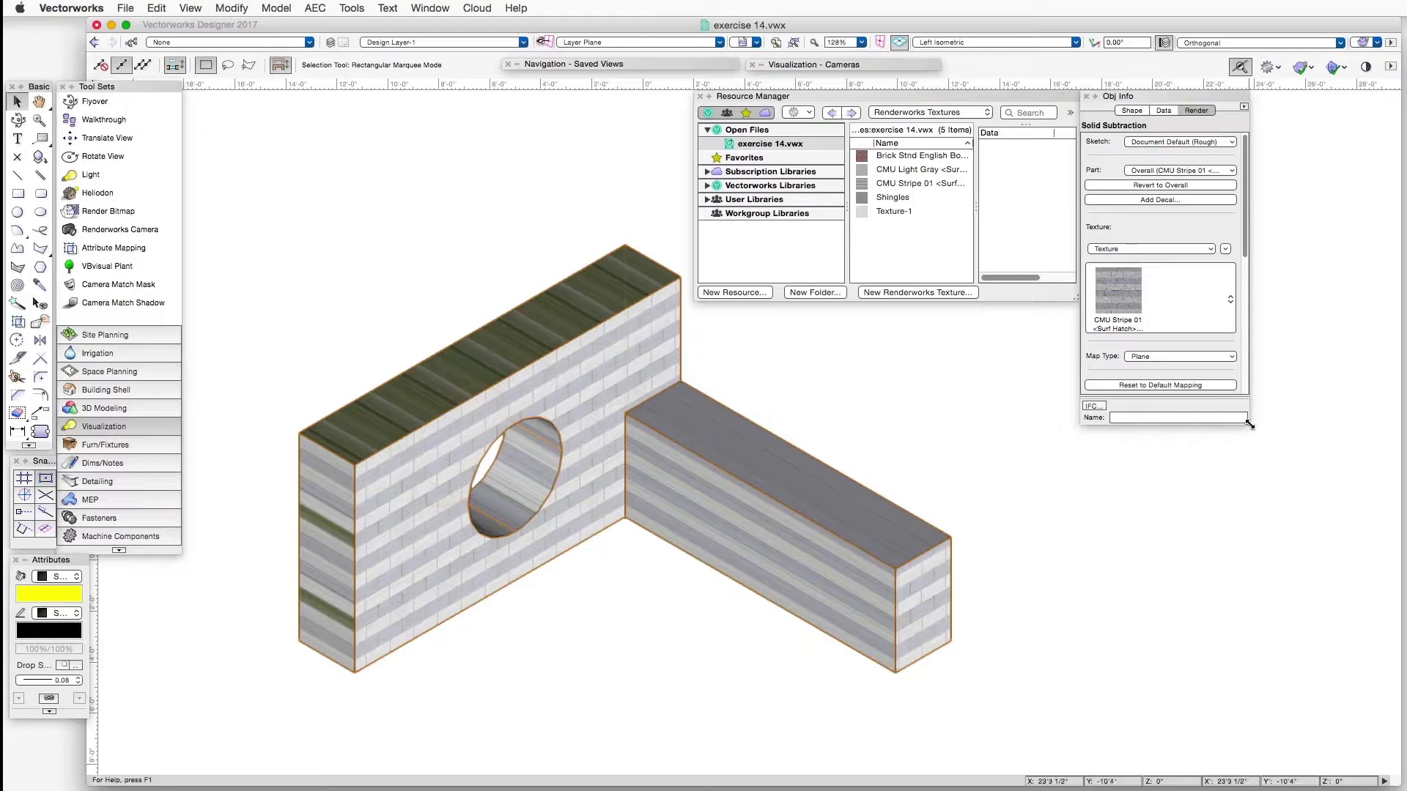
pyautogui.moveTo(1247, 422); pyautogui.dragTo(1301, 678)
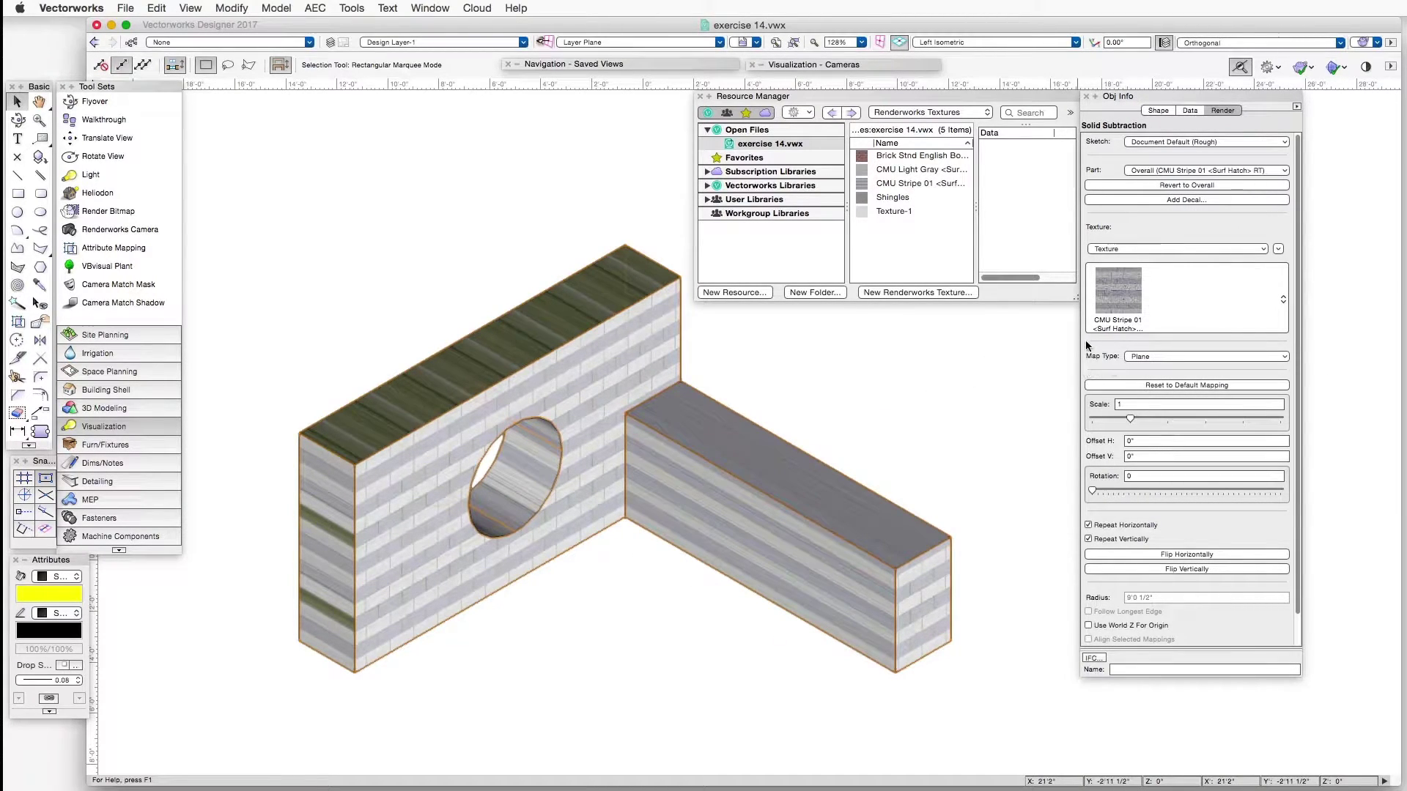
pyautogui.click(1178, 357)
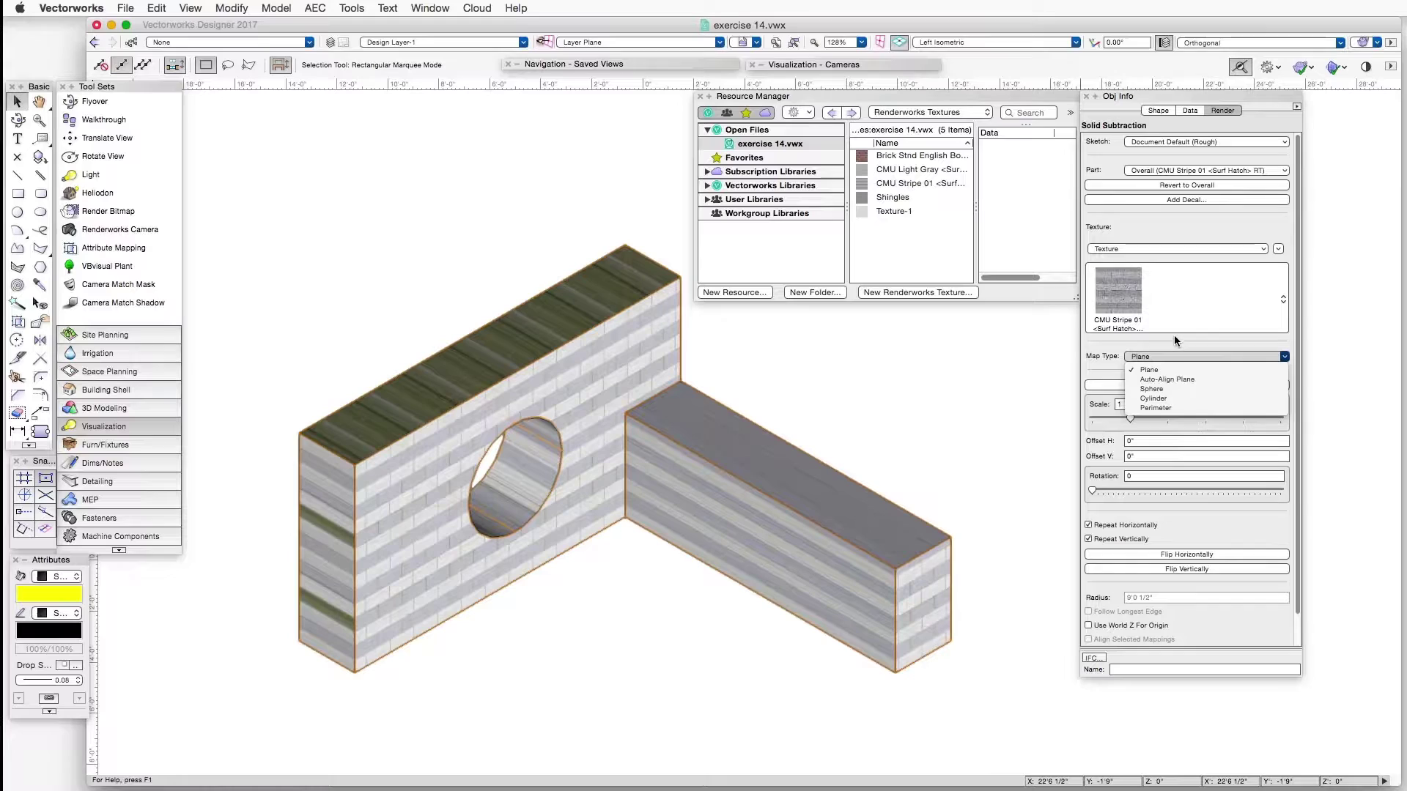
pyautogui.click(1174, 336)
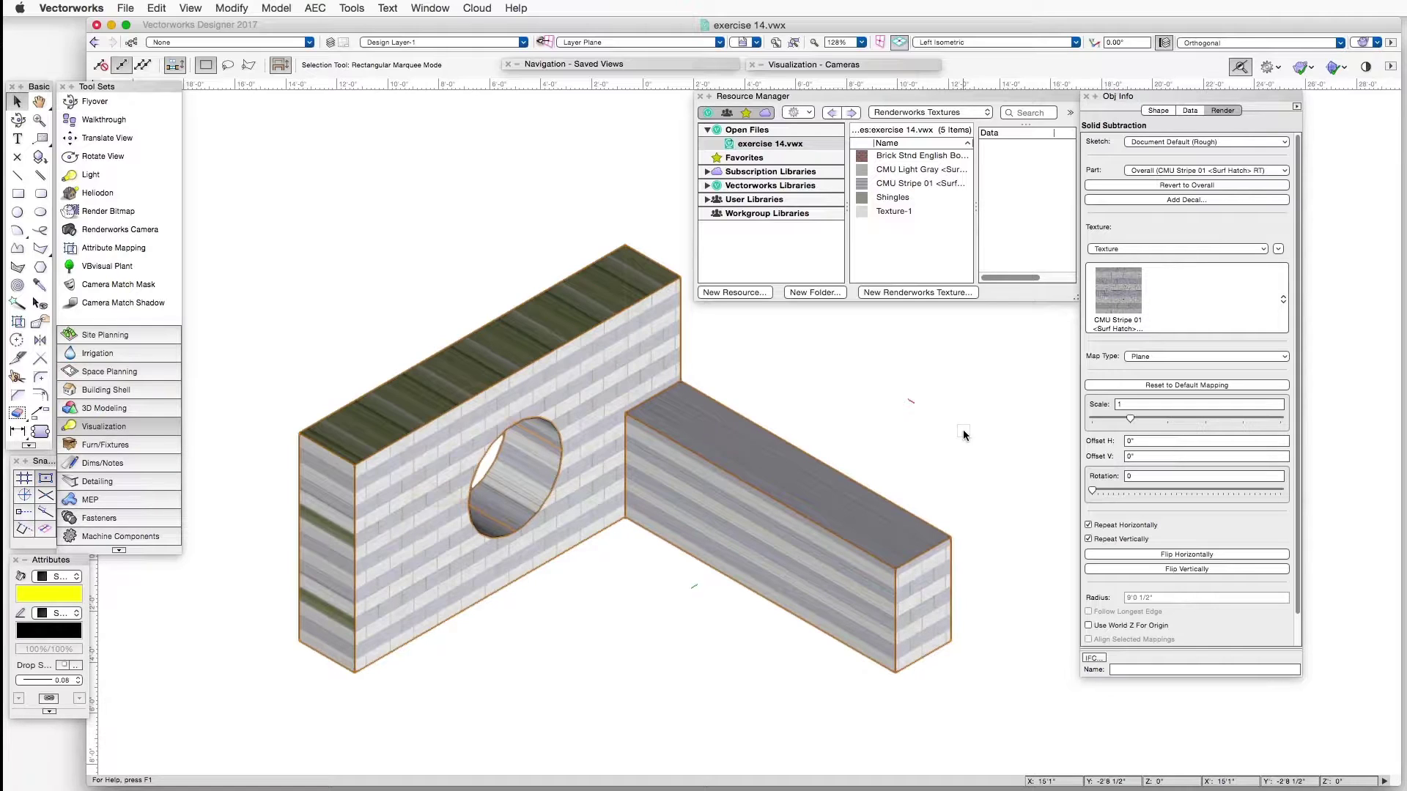
pyautogui.click(1190, 354)
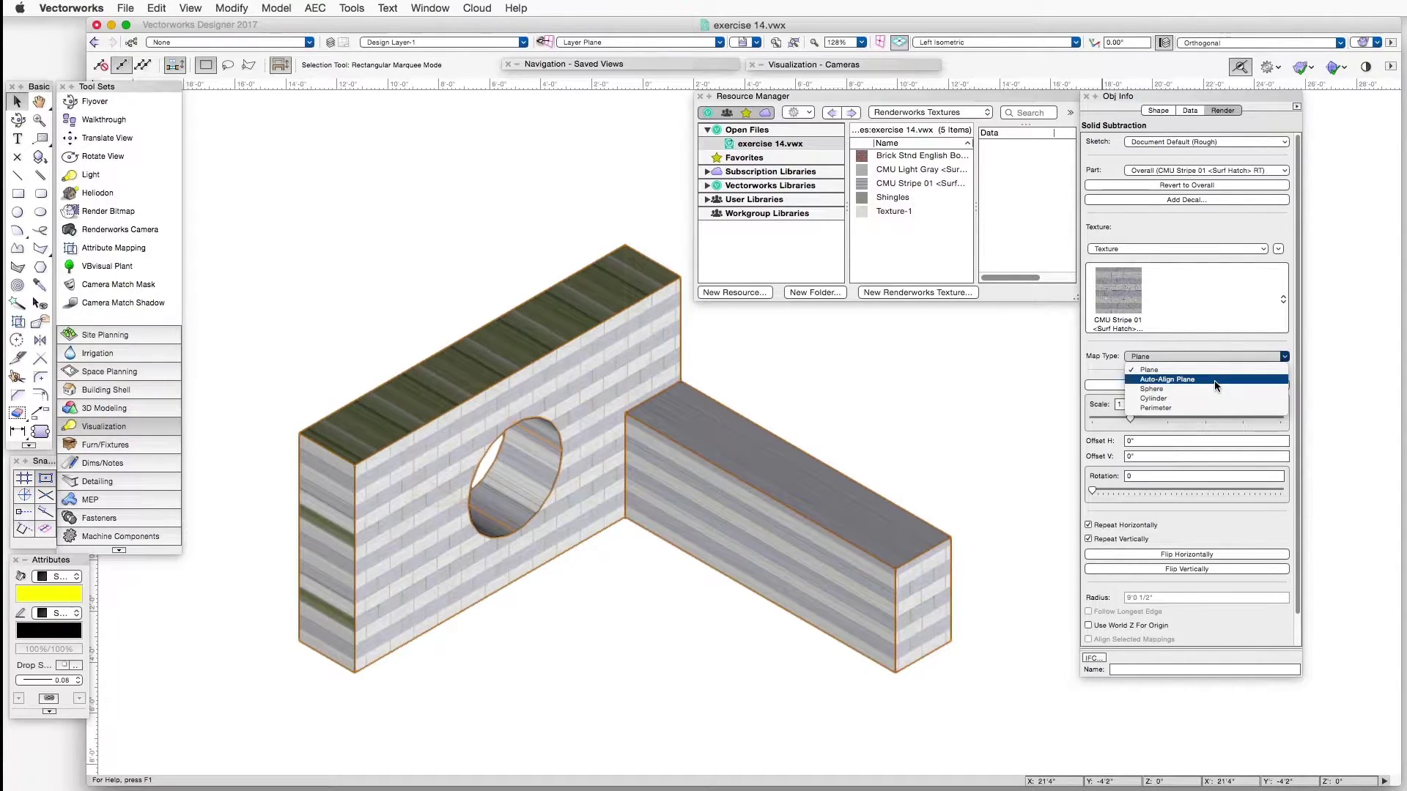
pyautogui.click(1215, 379)
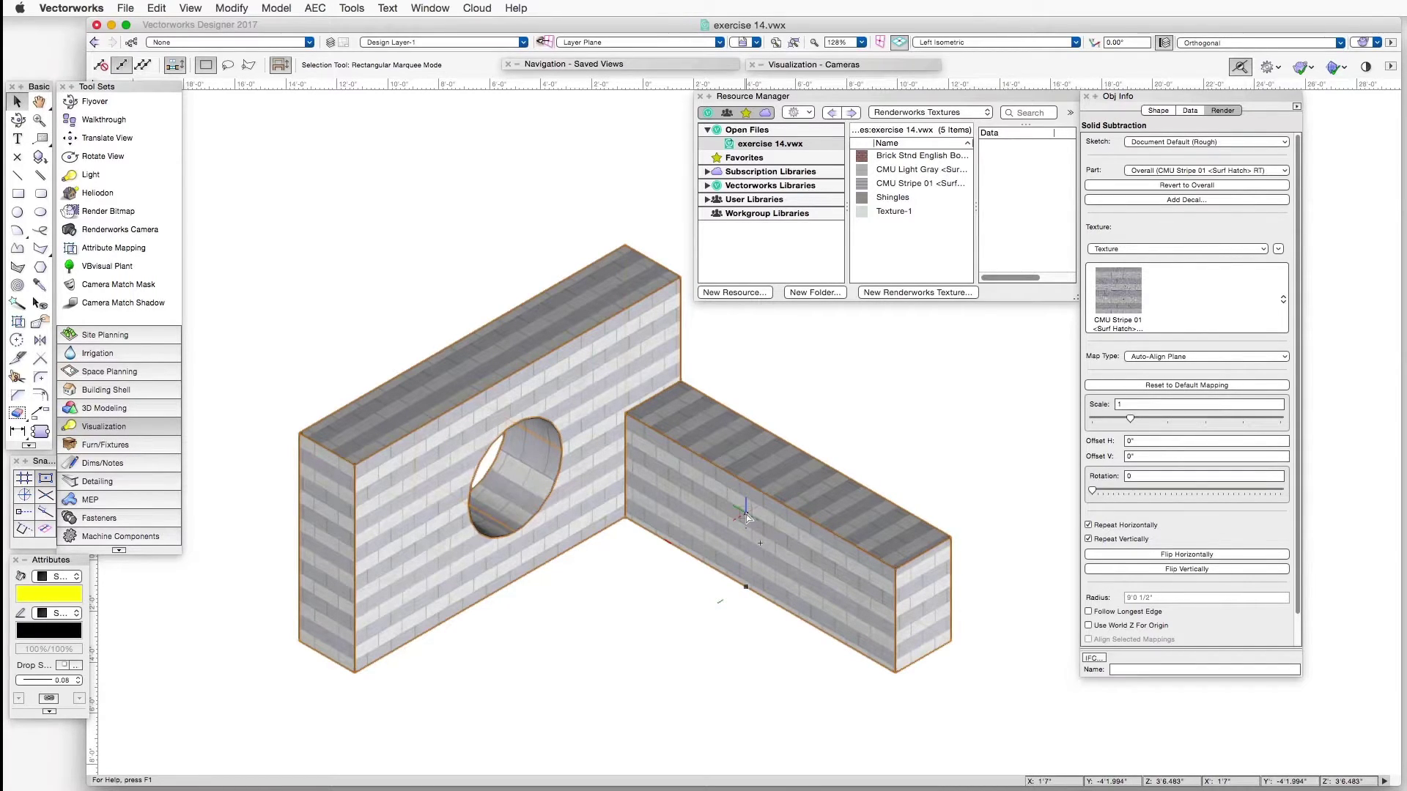
pyautogui.click(1027, 478)
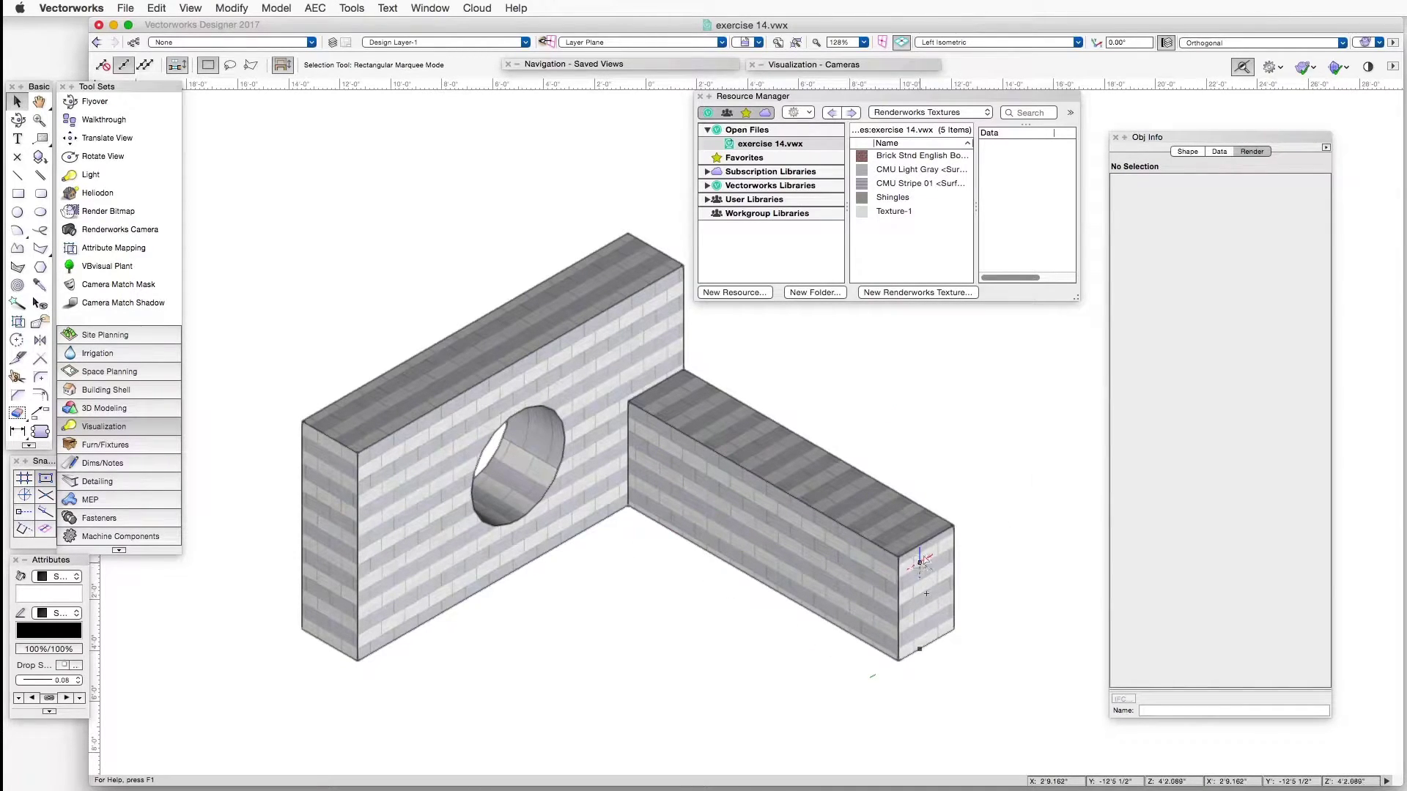
pyautogui.click(640, 454)
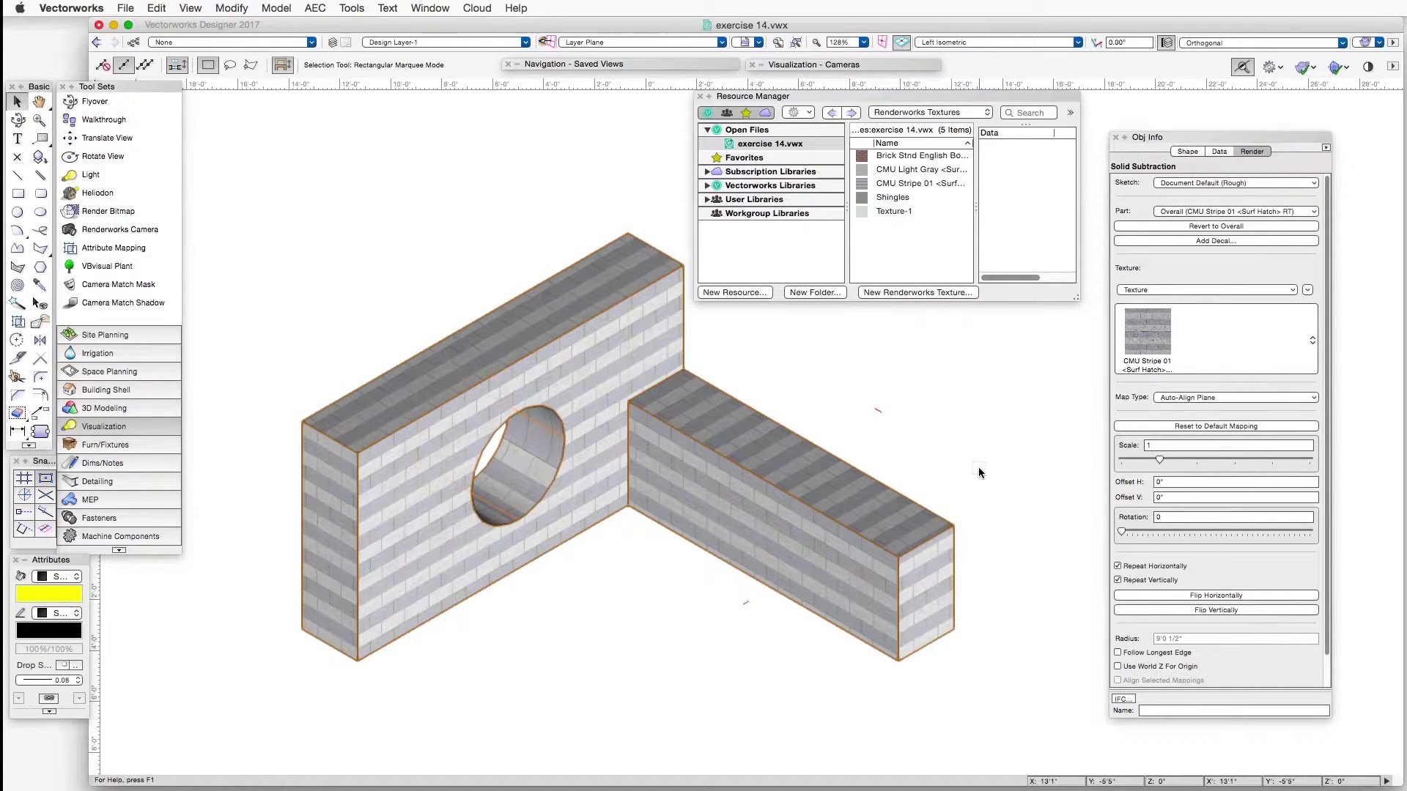
# Step: Recall the saved view with the wavy extrusion on Design Layer-2, select the extrusion and render it in OpenGL
pyautogui.click(752, 43)
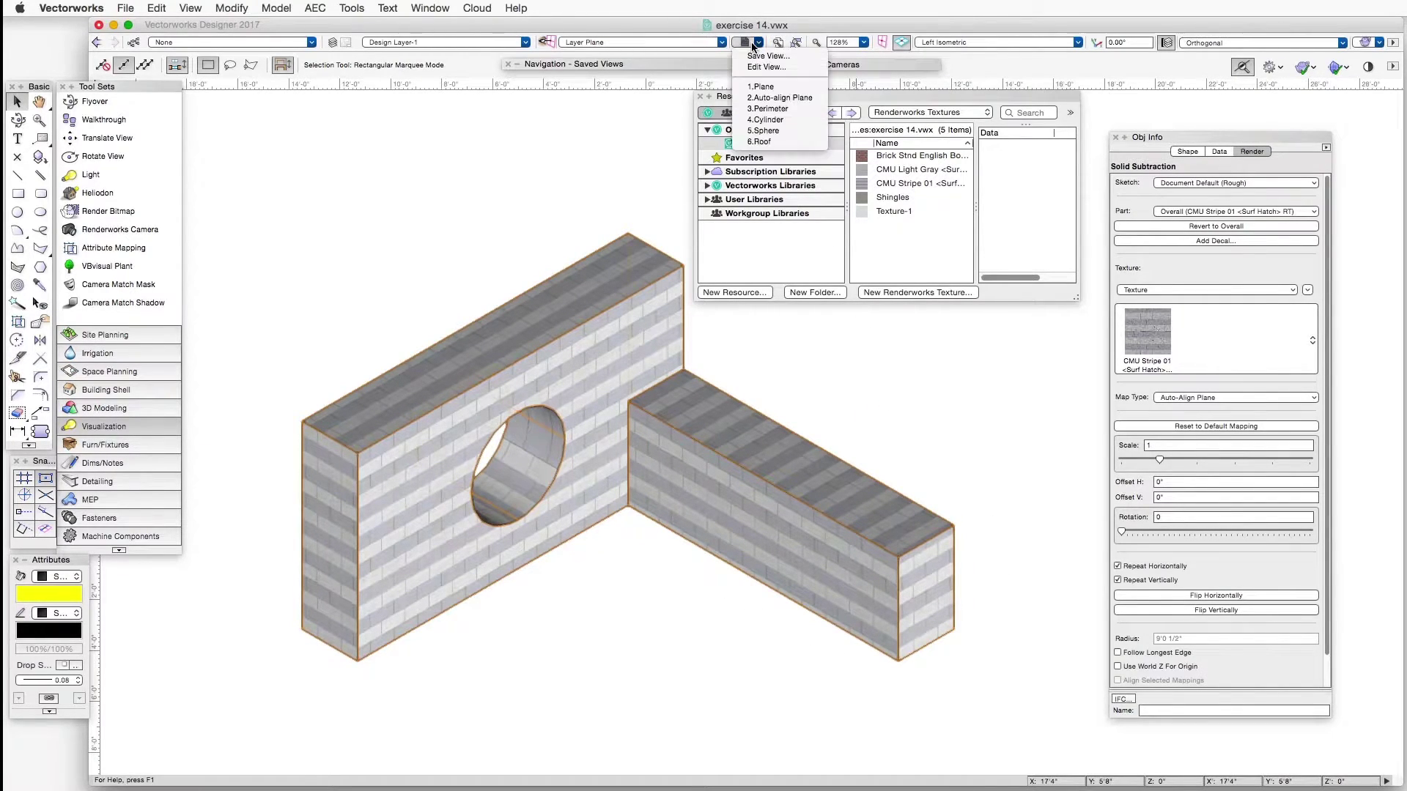
pyautogui.click(765, 120)
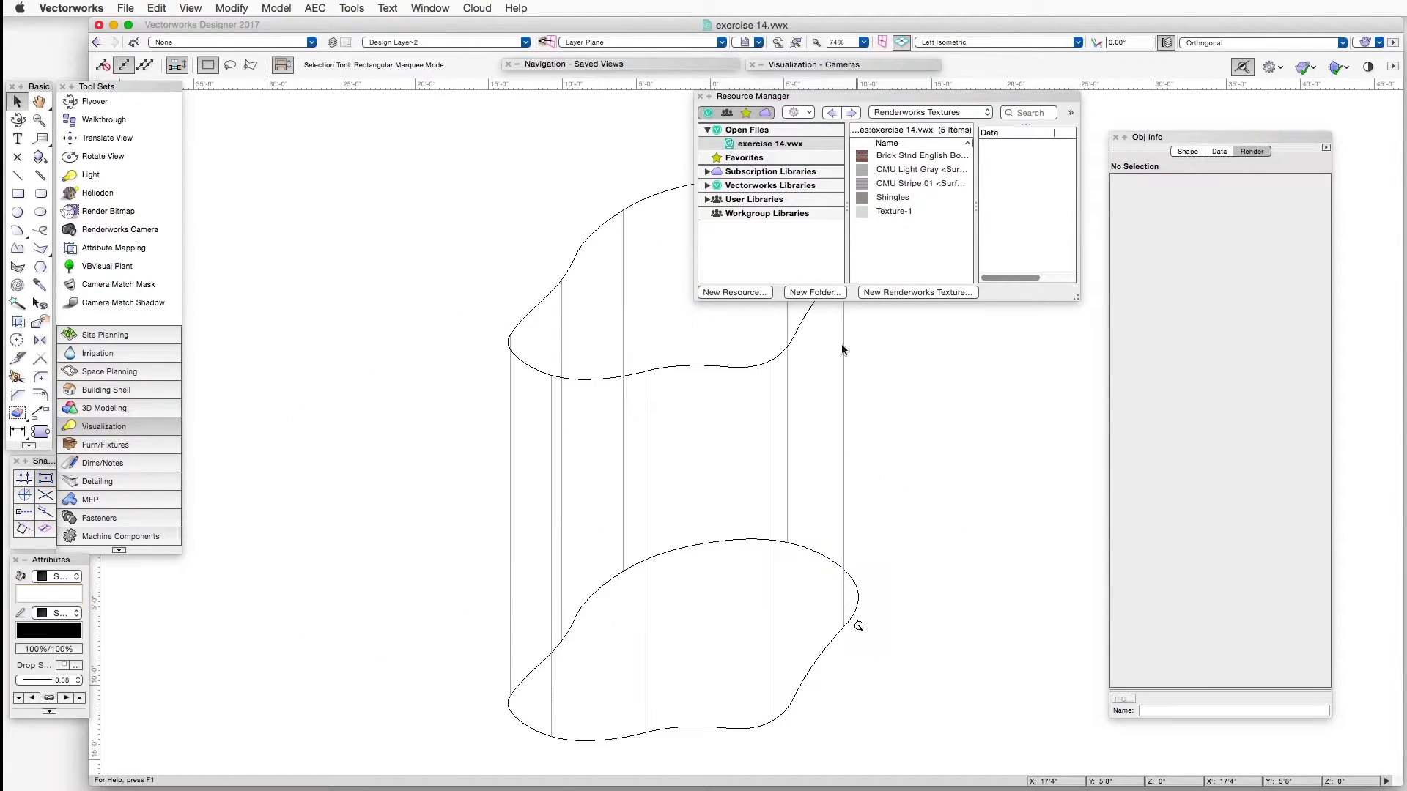
pyautogui.press('space')
pyautogui.moveTo(933, 433); pyautogui.dragTo(718, 416)
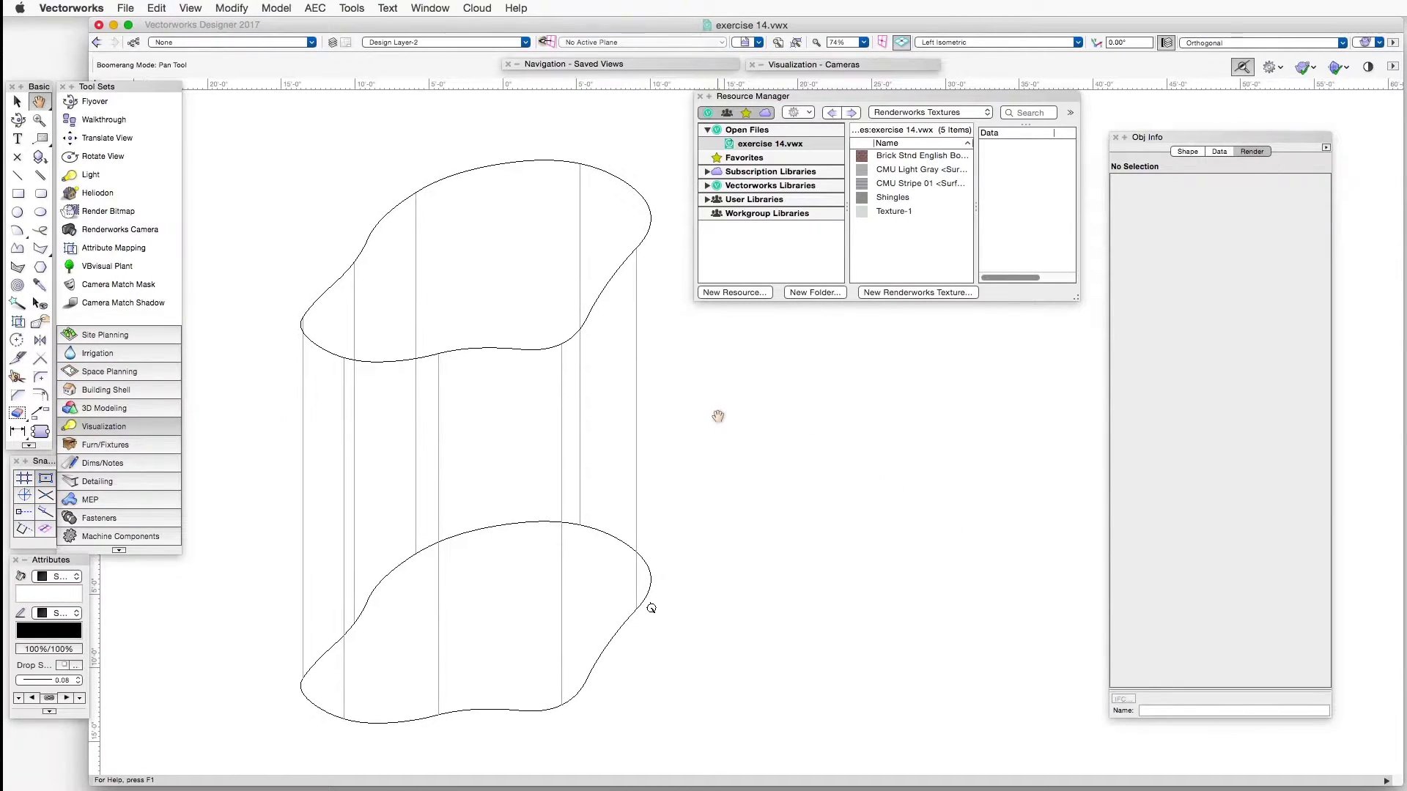
pyautogui.click(594, 308)
pyautogui.click(191, 8)
pyautogui.moveTo(291, 96)
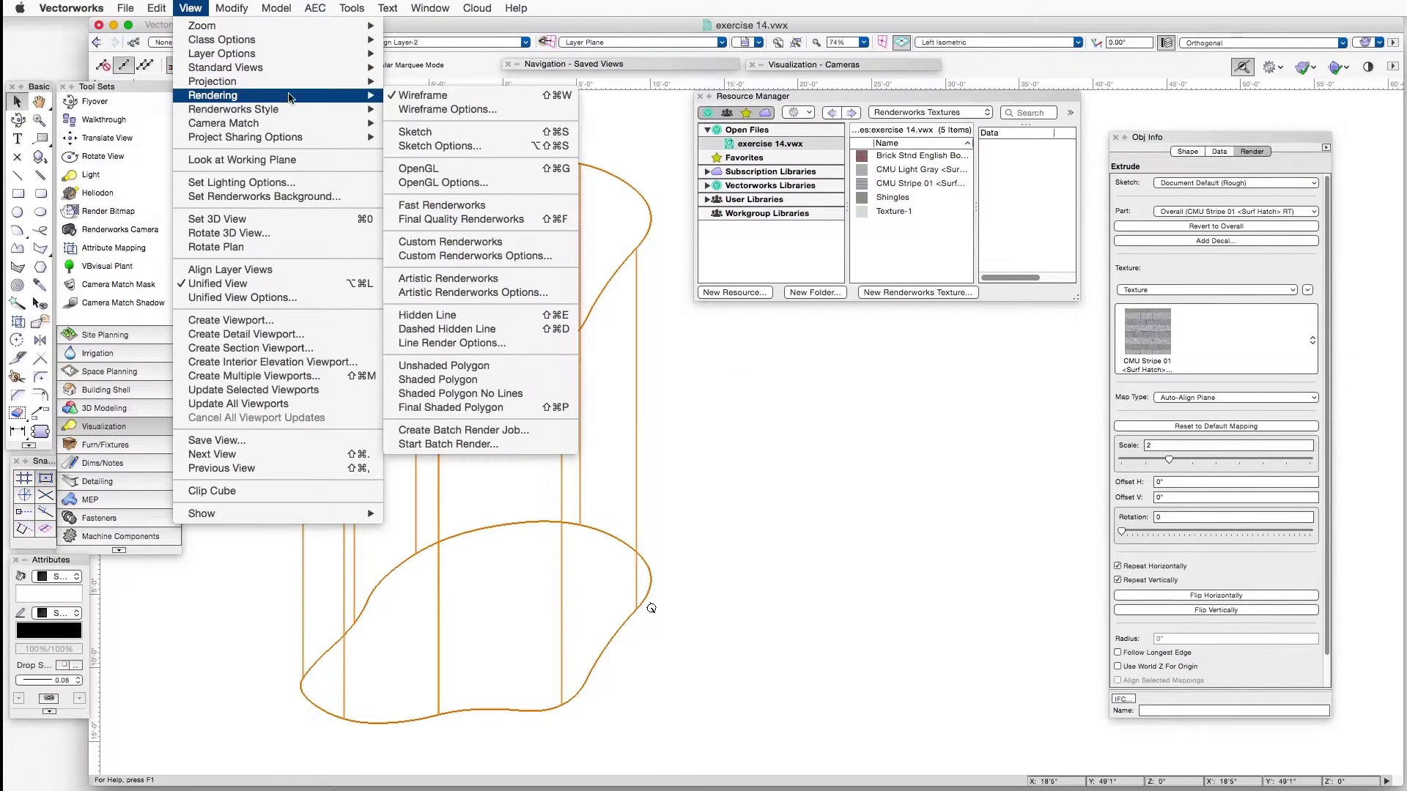
pyautogui.click(446, 170)
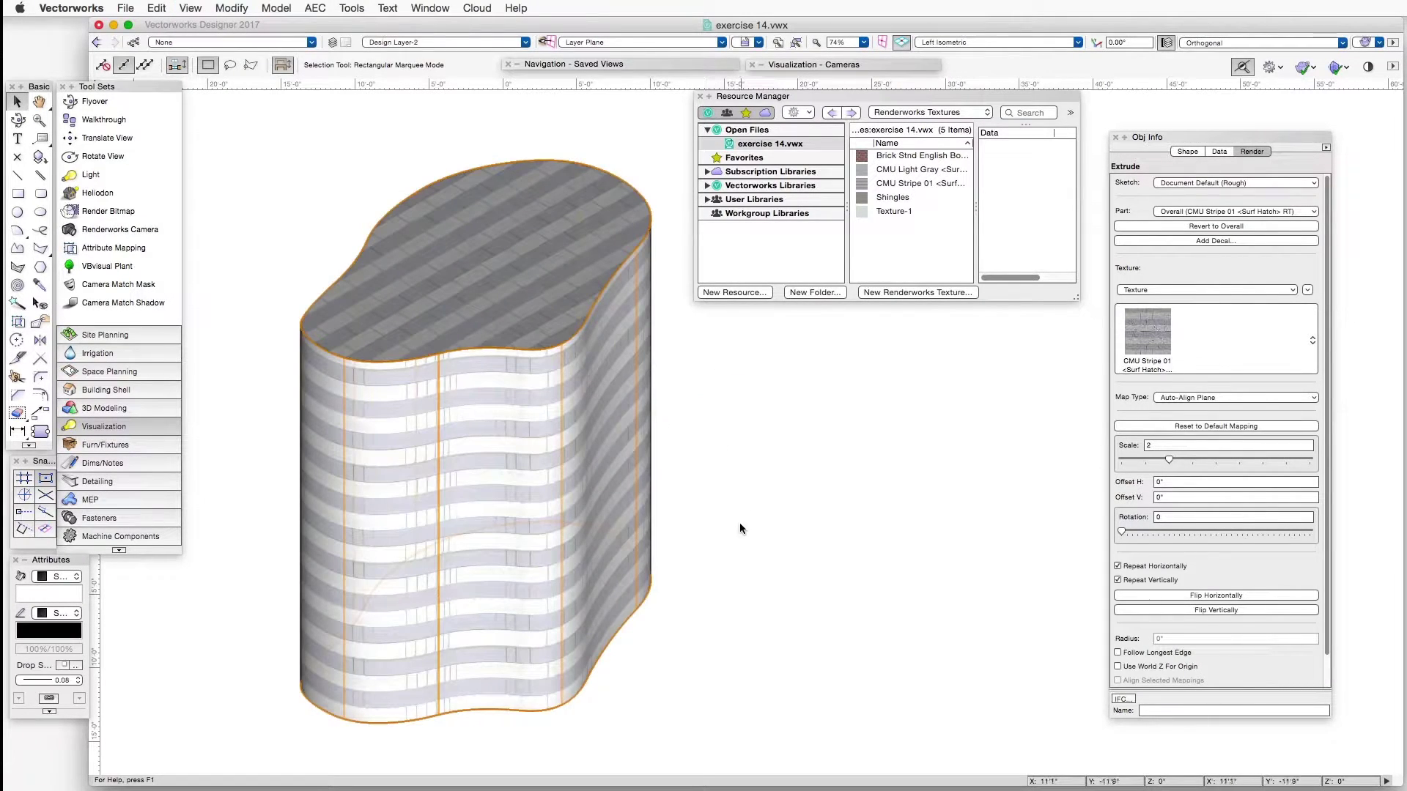
# Step: Examine the block pattern on the extrusion's curved sides and set its texture map type to Perimeter
pyautogui.scroll(5, 546, 460)
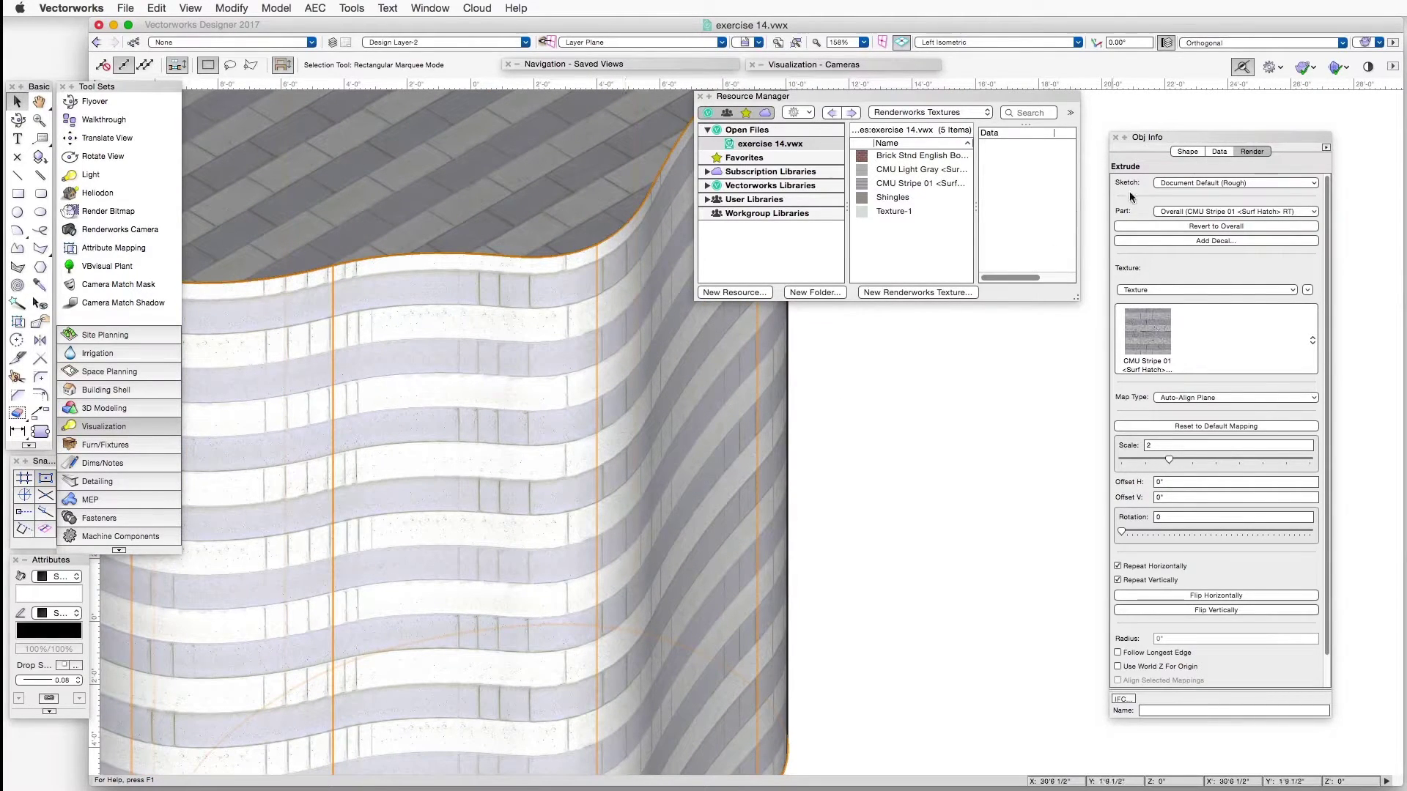
pyautogui.moveTo(1147, 138); pyautogui.dragTo(849, 173)
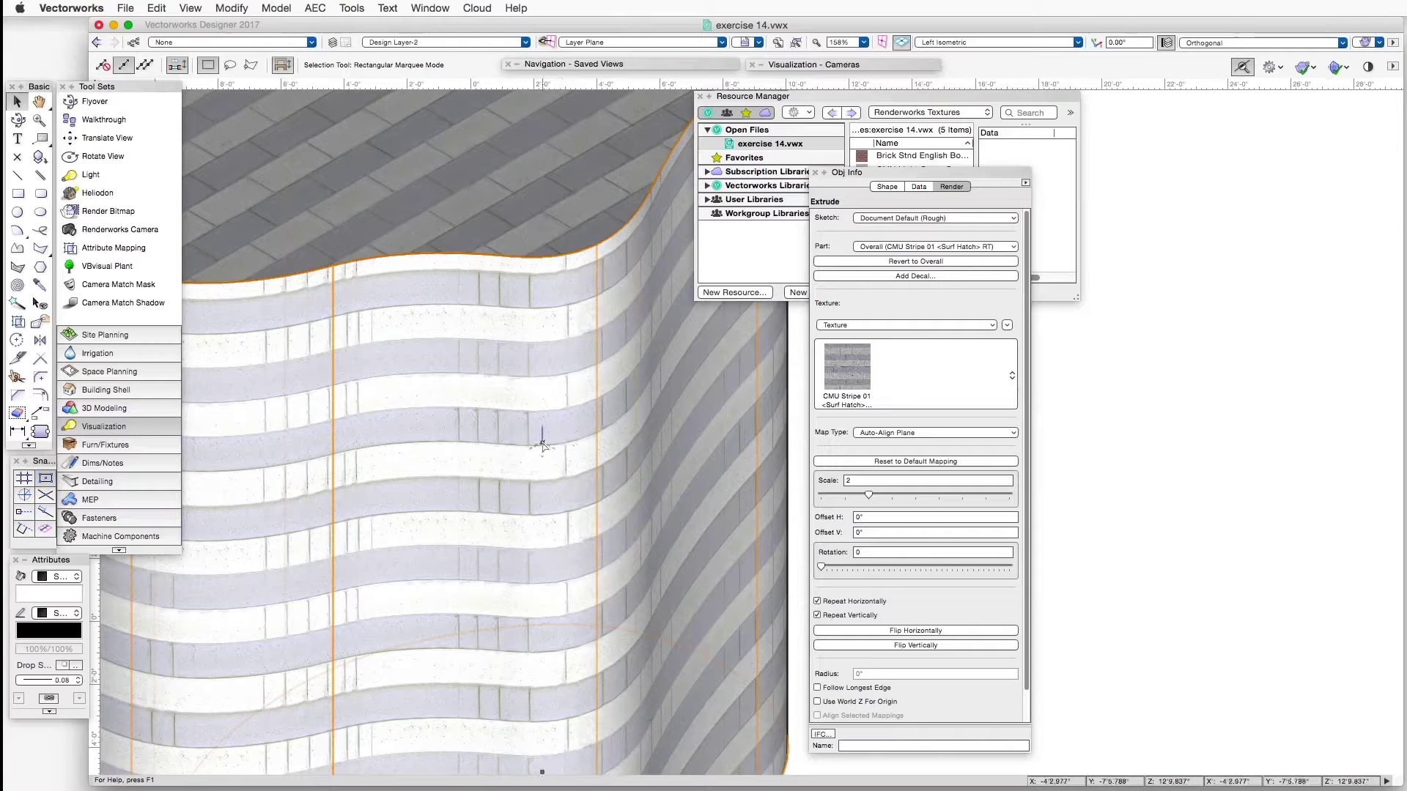
pyautogui.scroll(3, 542, 443)
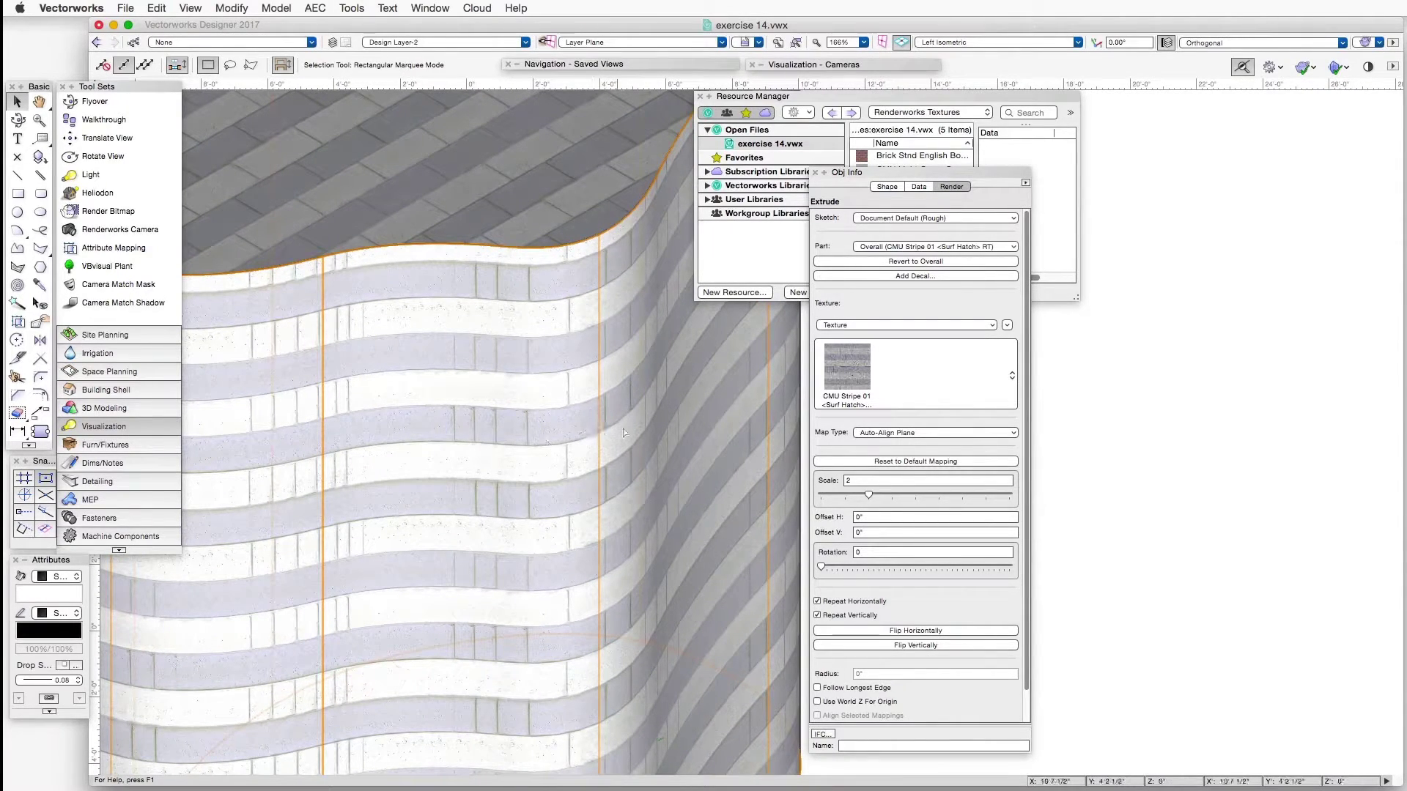
pyautogui.scroll(-5, 623, 429)
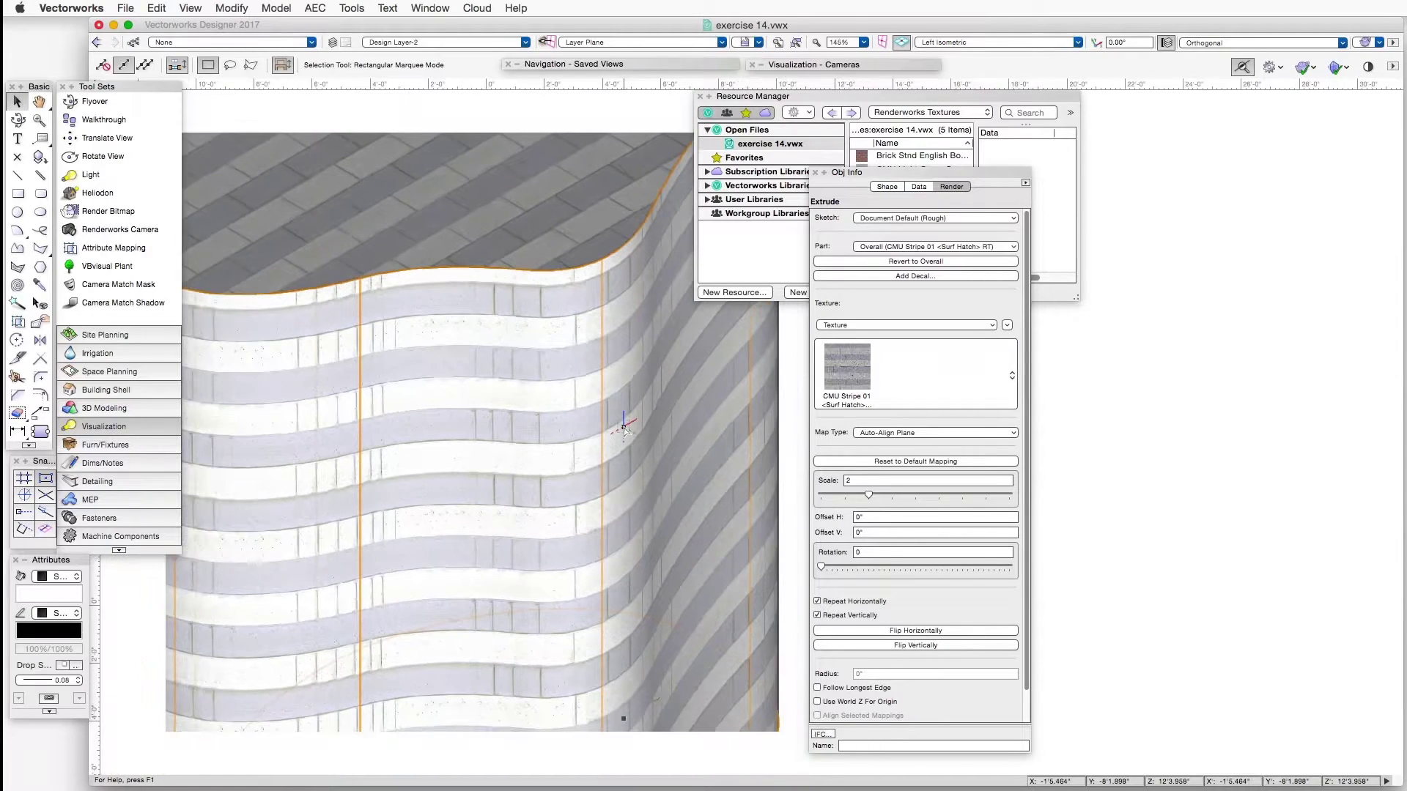
pyautogui.click(885, 433)
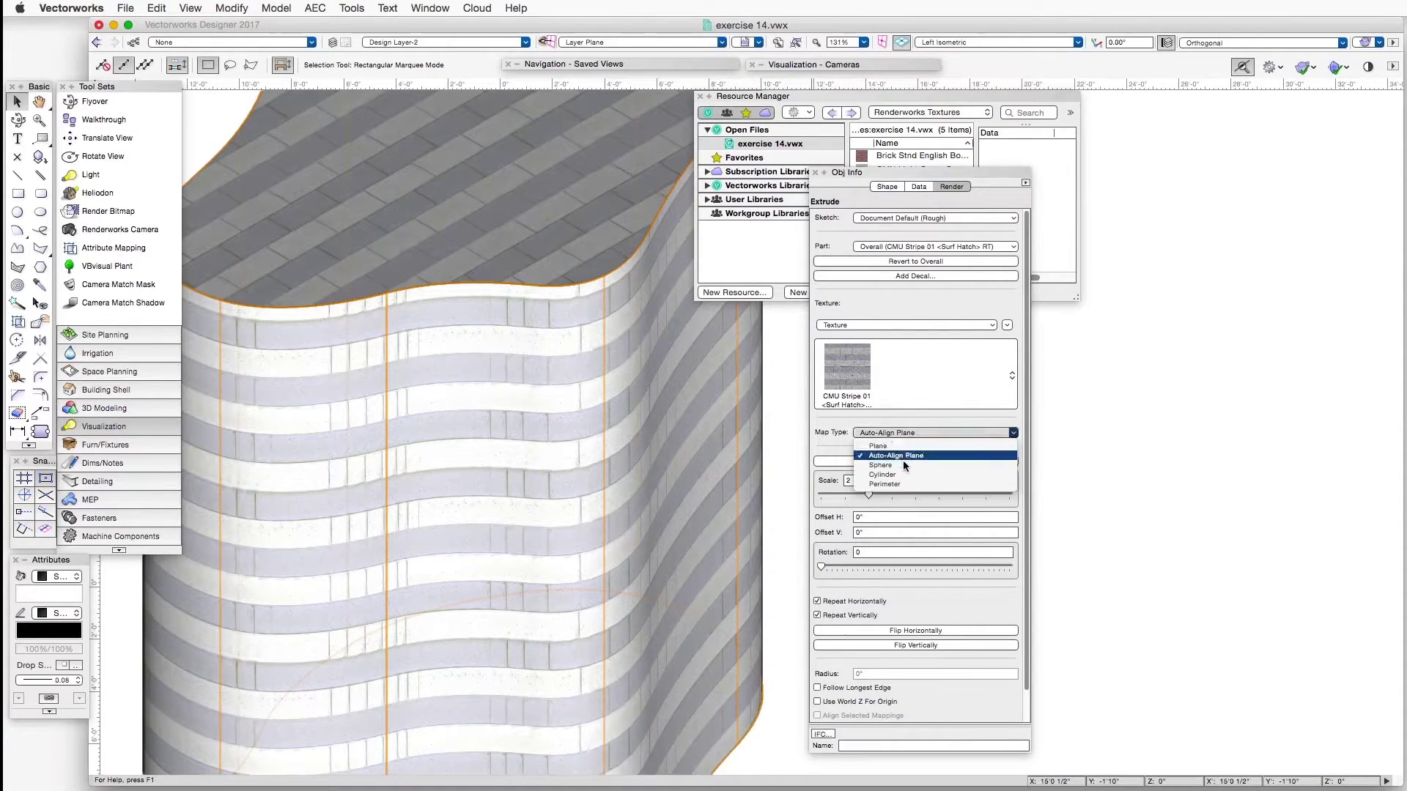
pyautogui.click(884, 484)
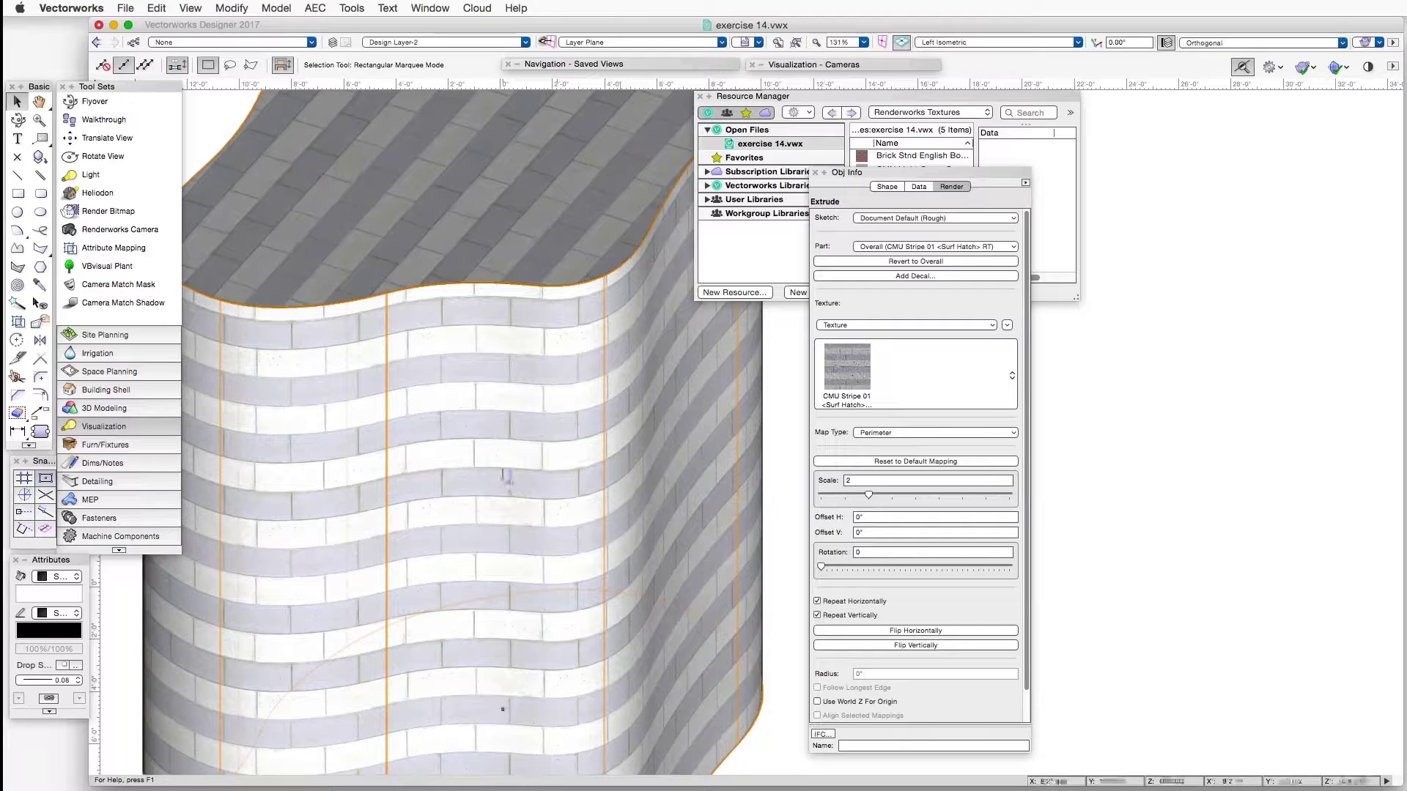
pyautogui.scroll(-3, 514, 483)
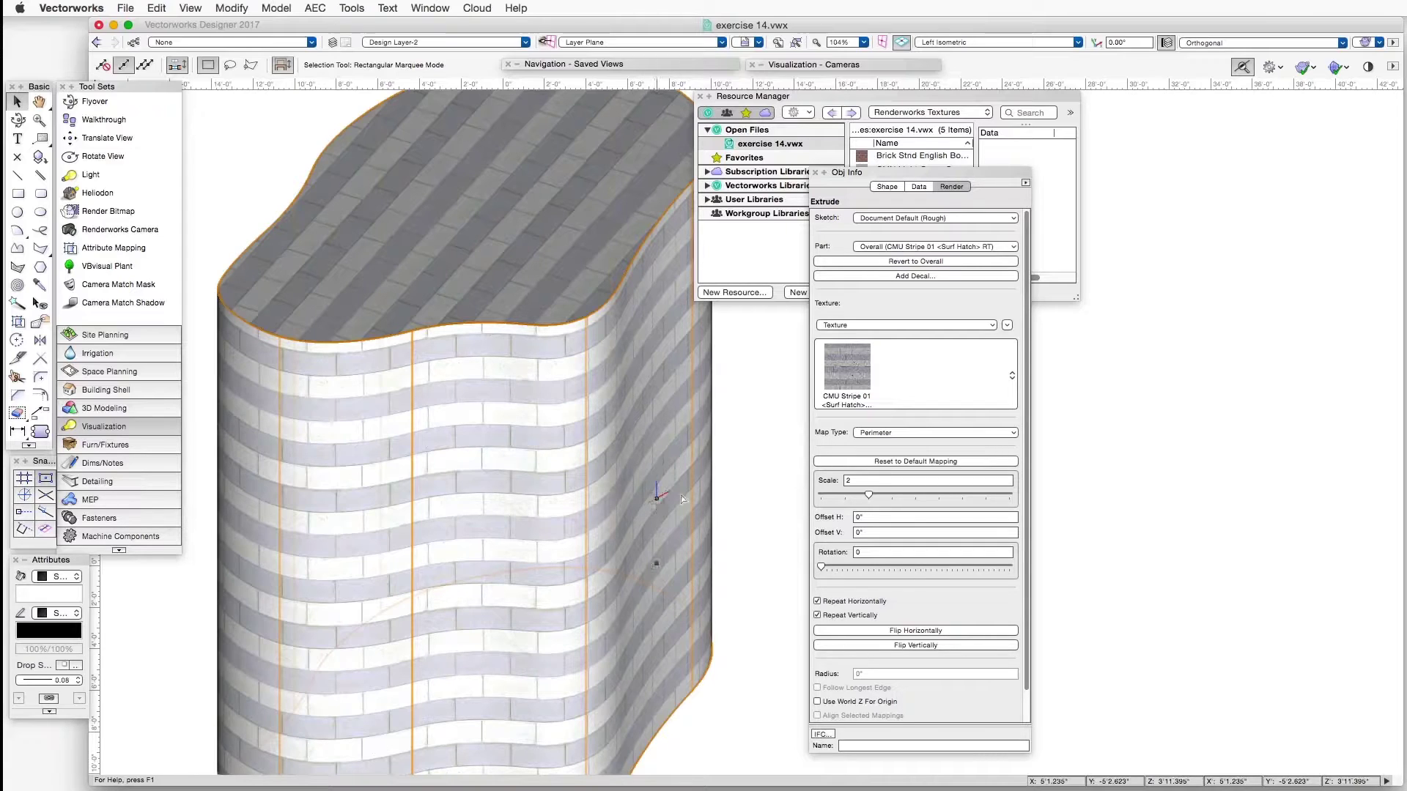
# Step: Switch the wavy extrusion's texture mapping to Plane for comparison and set it back to Perimeter
pyautogui.click(882, 432)
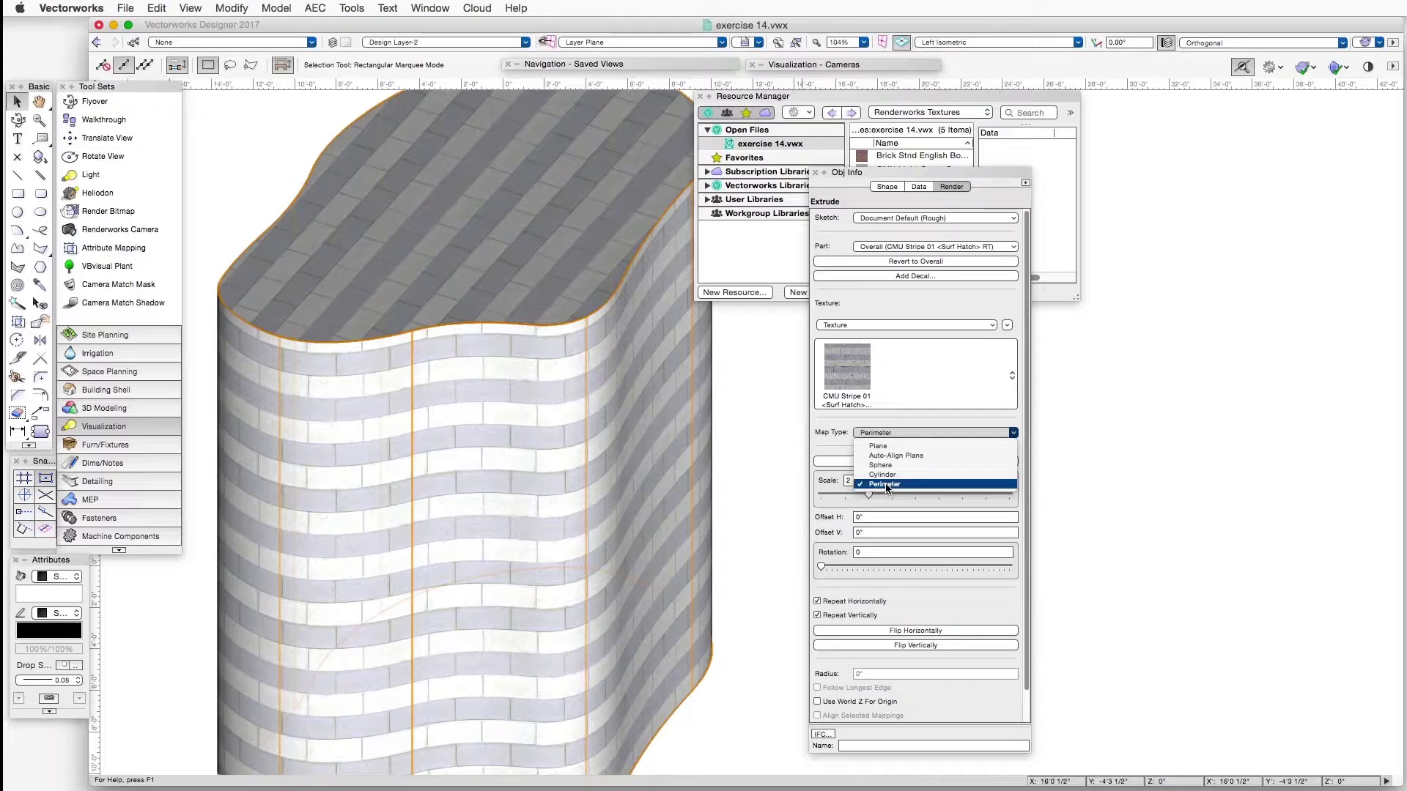
pyautogui.click(878, 445)
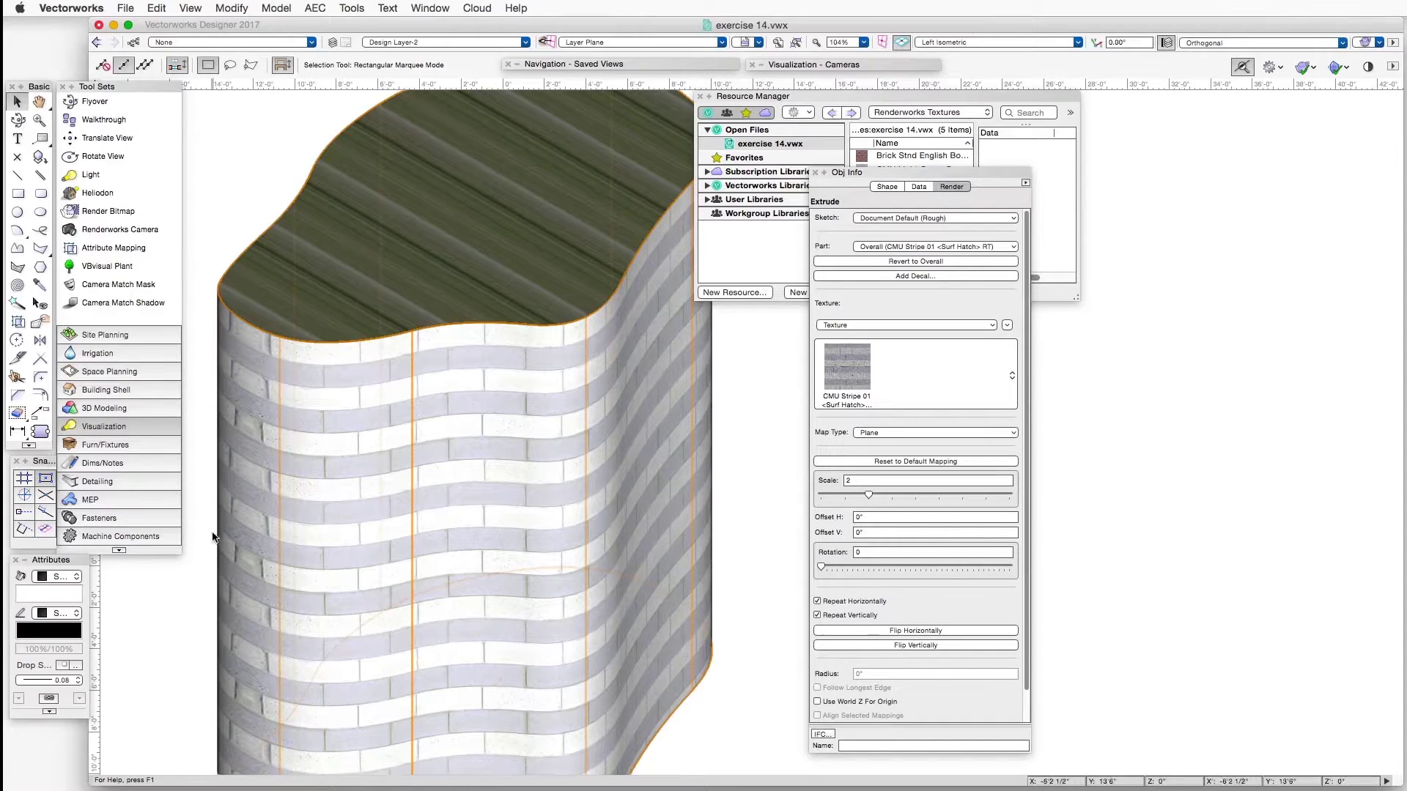
pyautogui.click(932, 434)
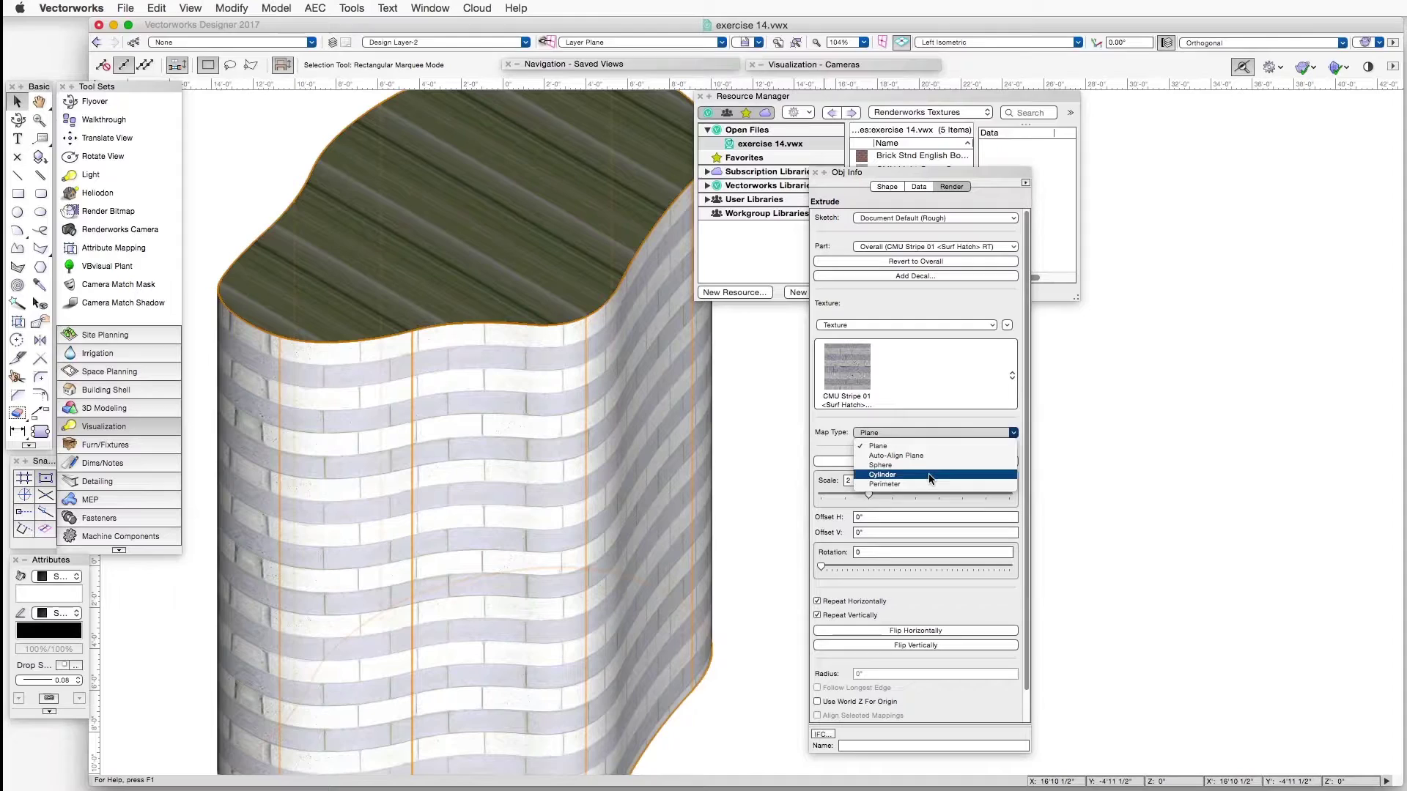
pyautogui.click(890, 484)
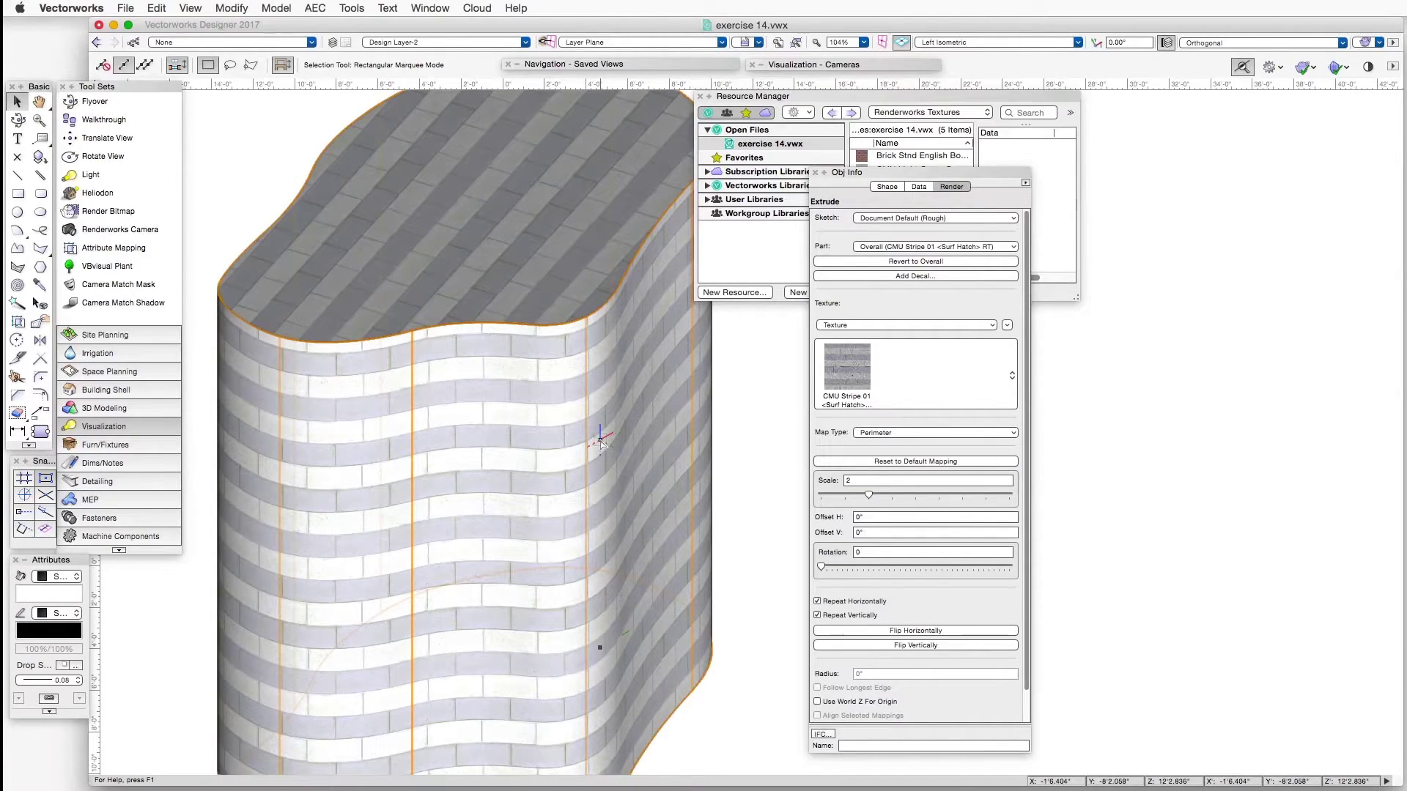
# Step: Deselect the wavy extrusion, recall the saved view 4.Cylinder and render the brick cylinder in OpenGL
pyautogui.click(1303, 563)
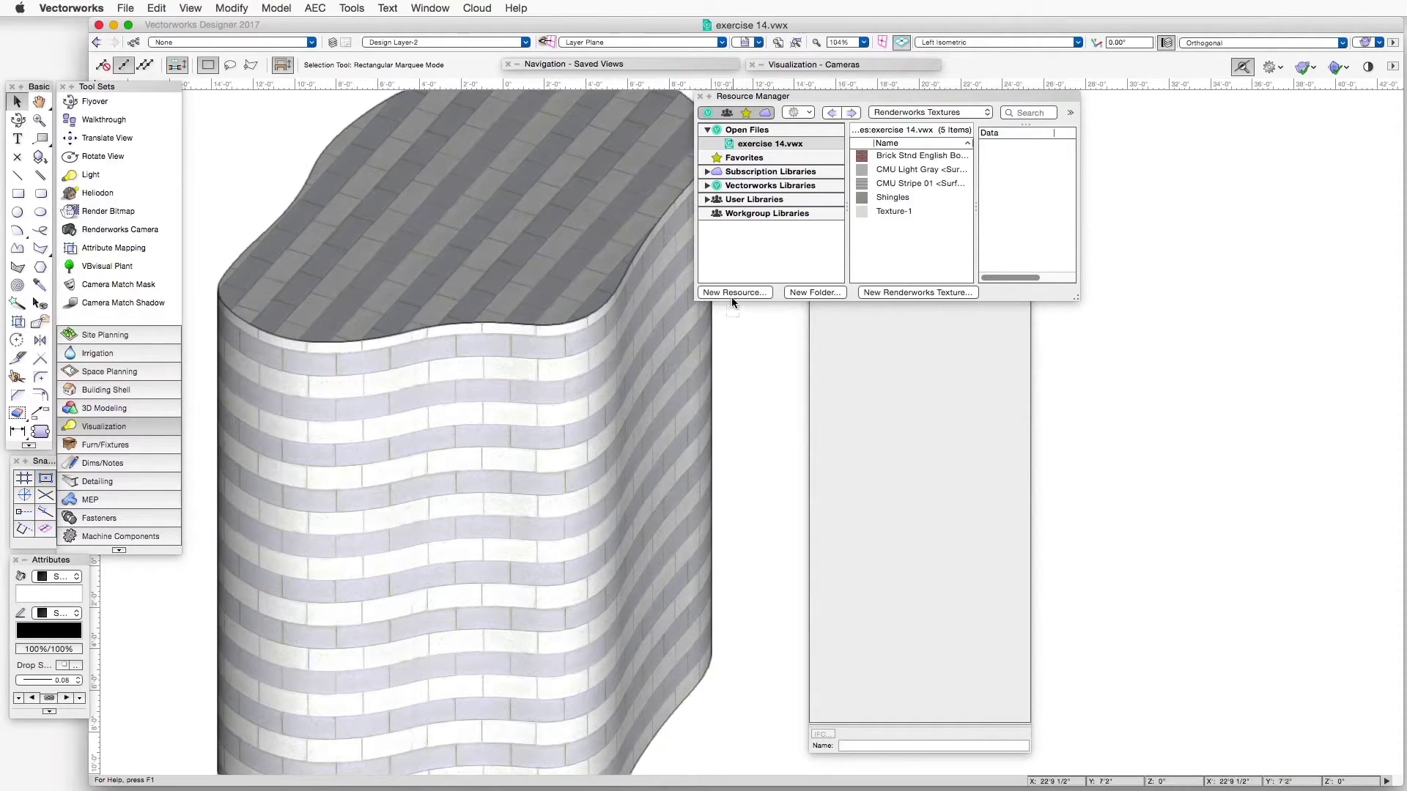
pyautogui.click(741, 42)
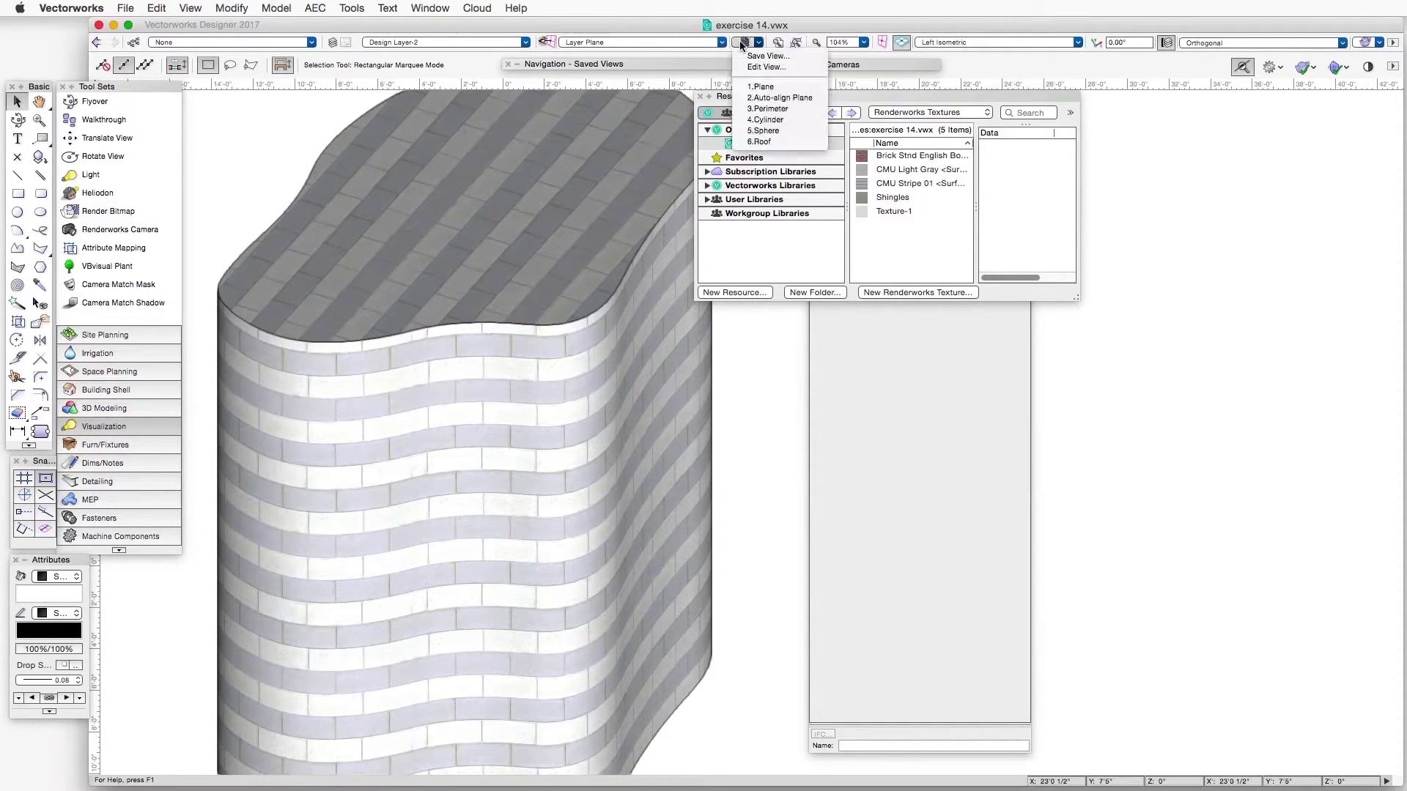
pyautogui.click(765, 119)
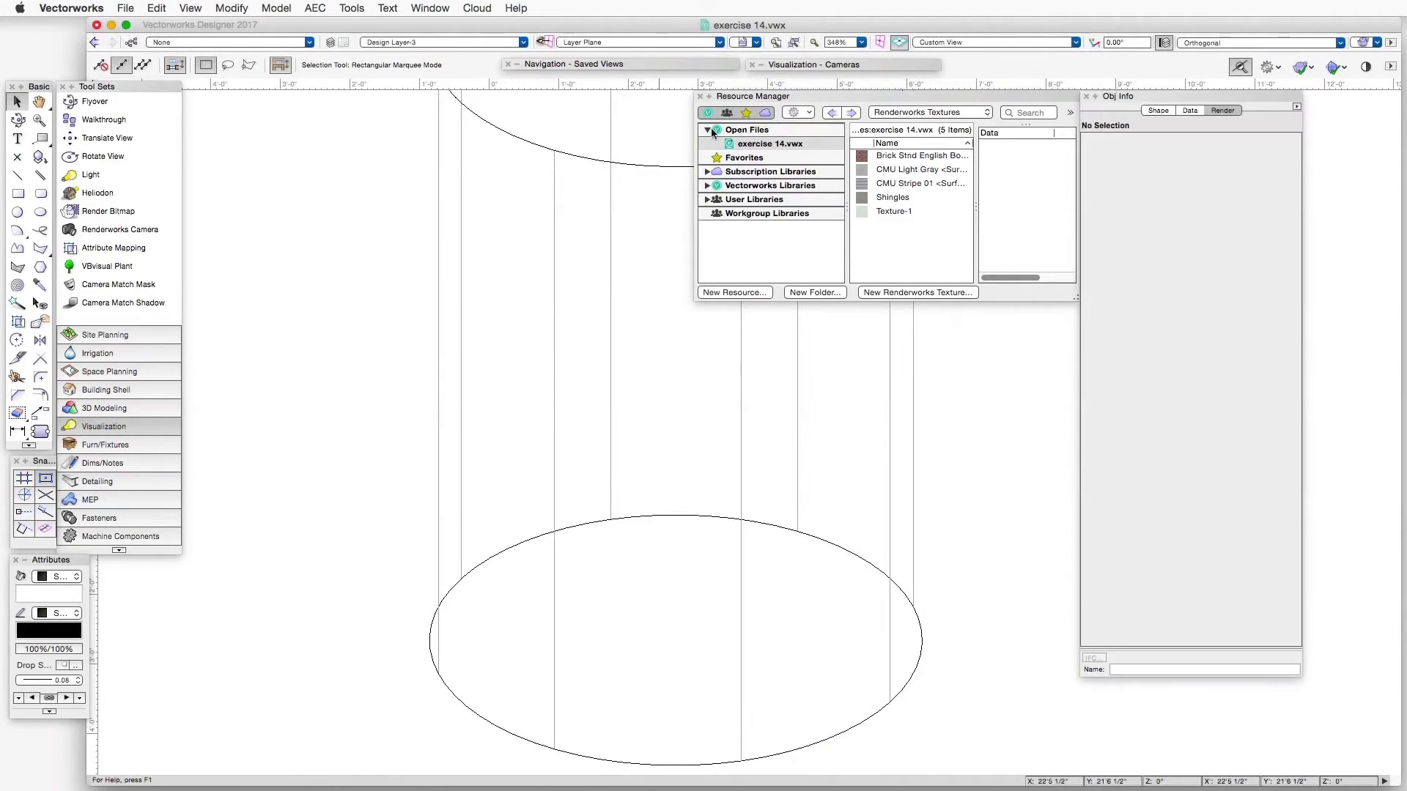
pyautogui.scroll(-3, 521, 292)
pyautogui.scroll(3, 622, 127)
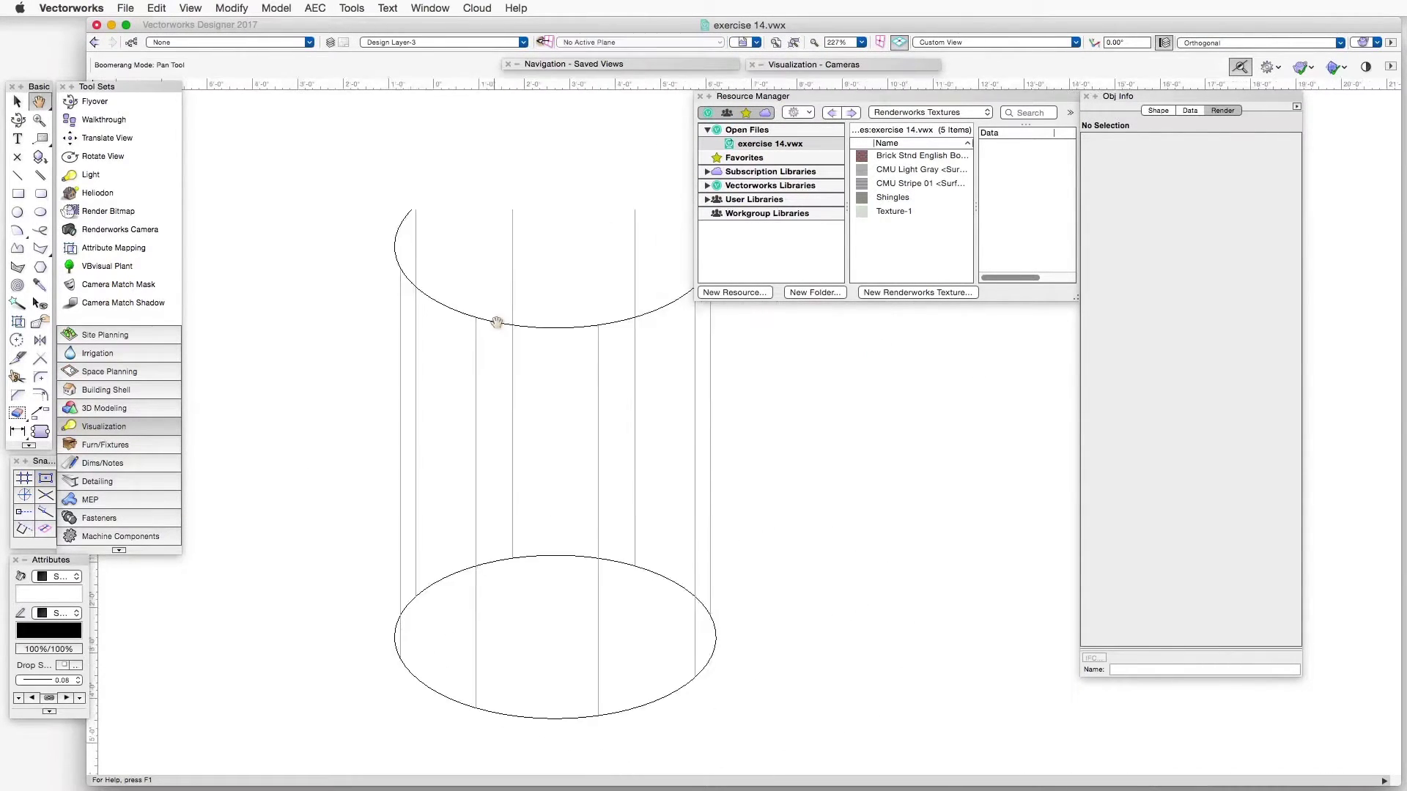
pyautogui.click(189, 9)
pyautogui.moveTo(238, 97)
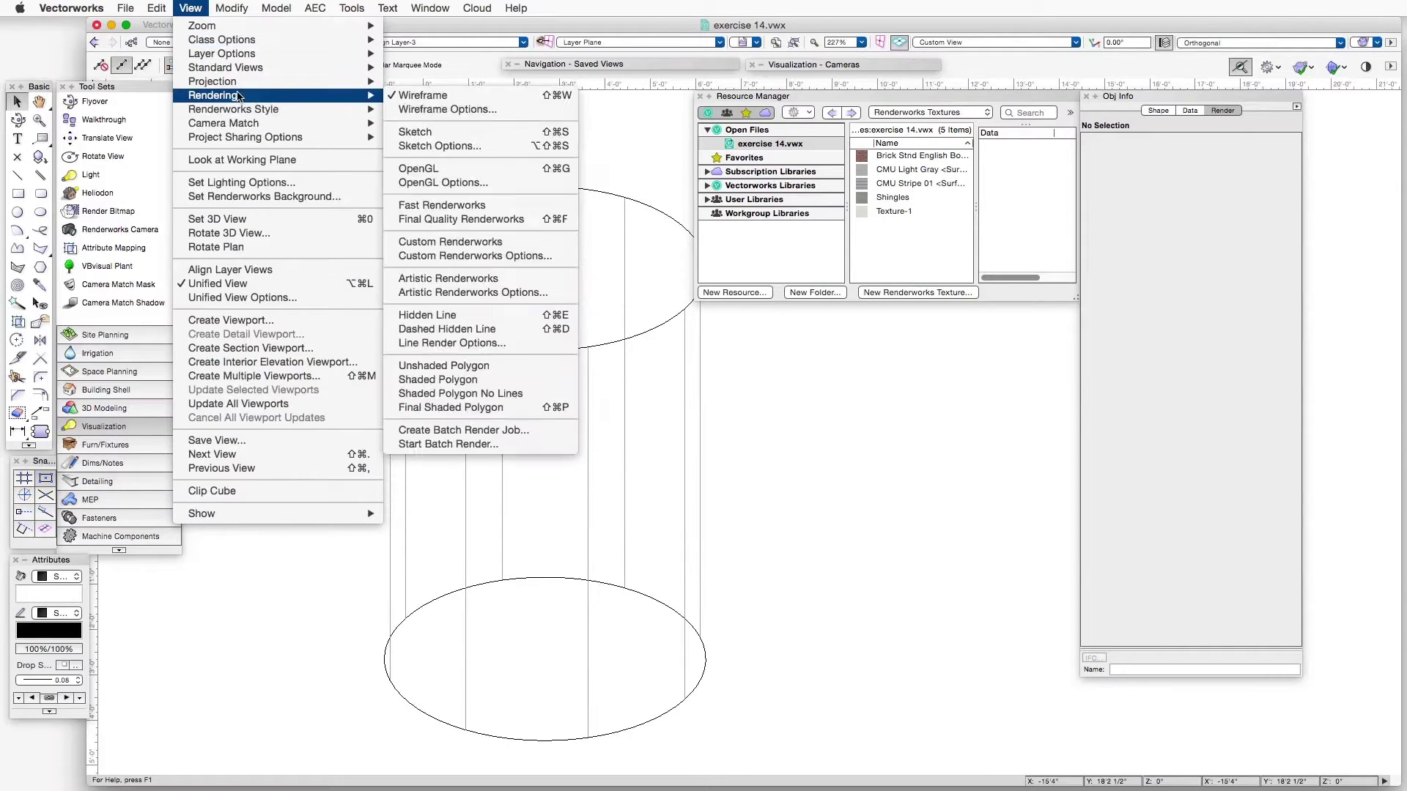
pyautogui.click(419, 168)
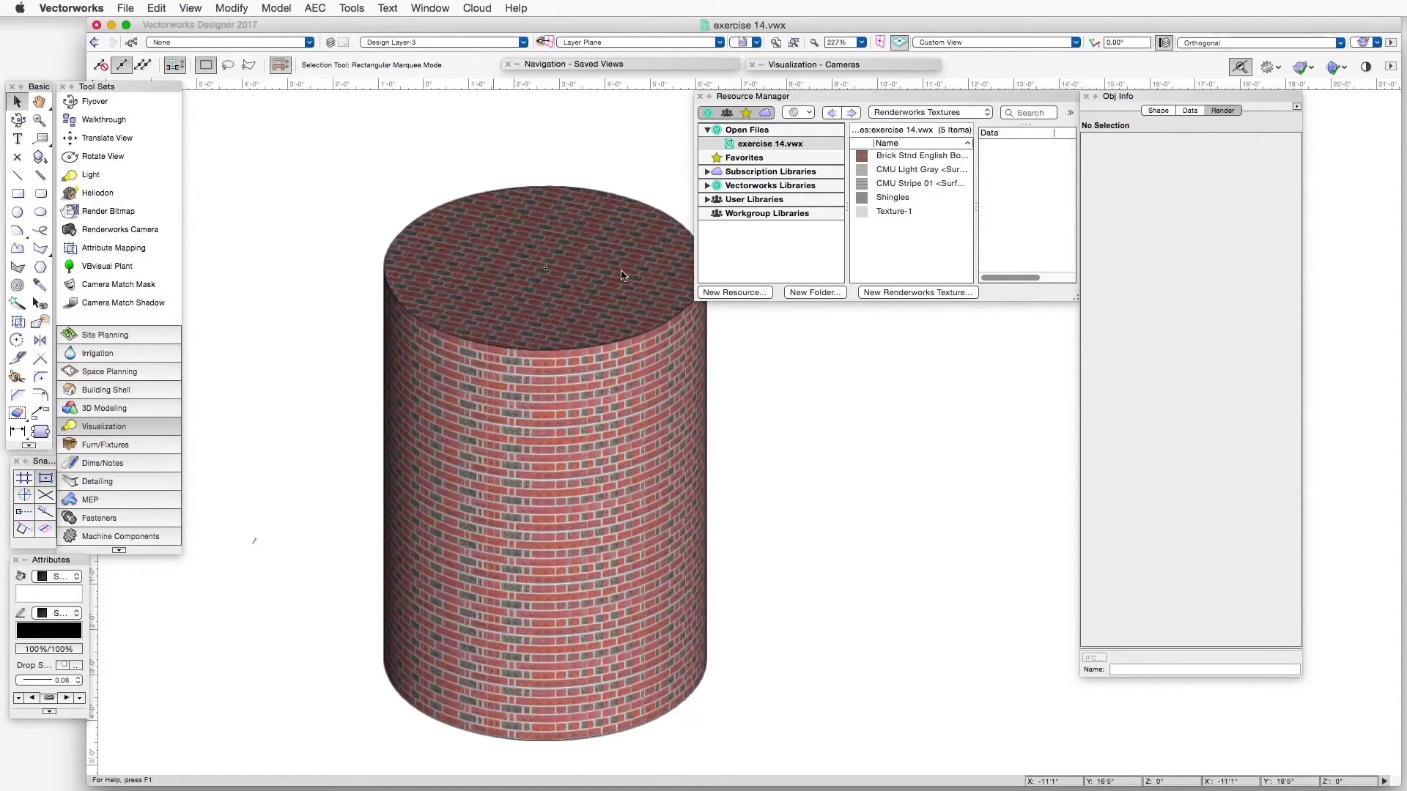
pyautogui.scroll(2, 575, 598)
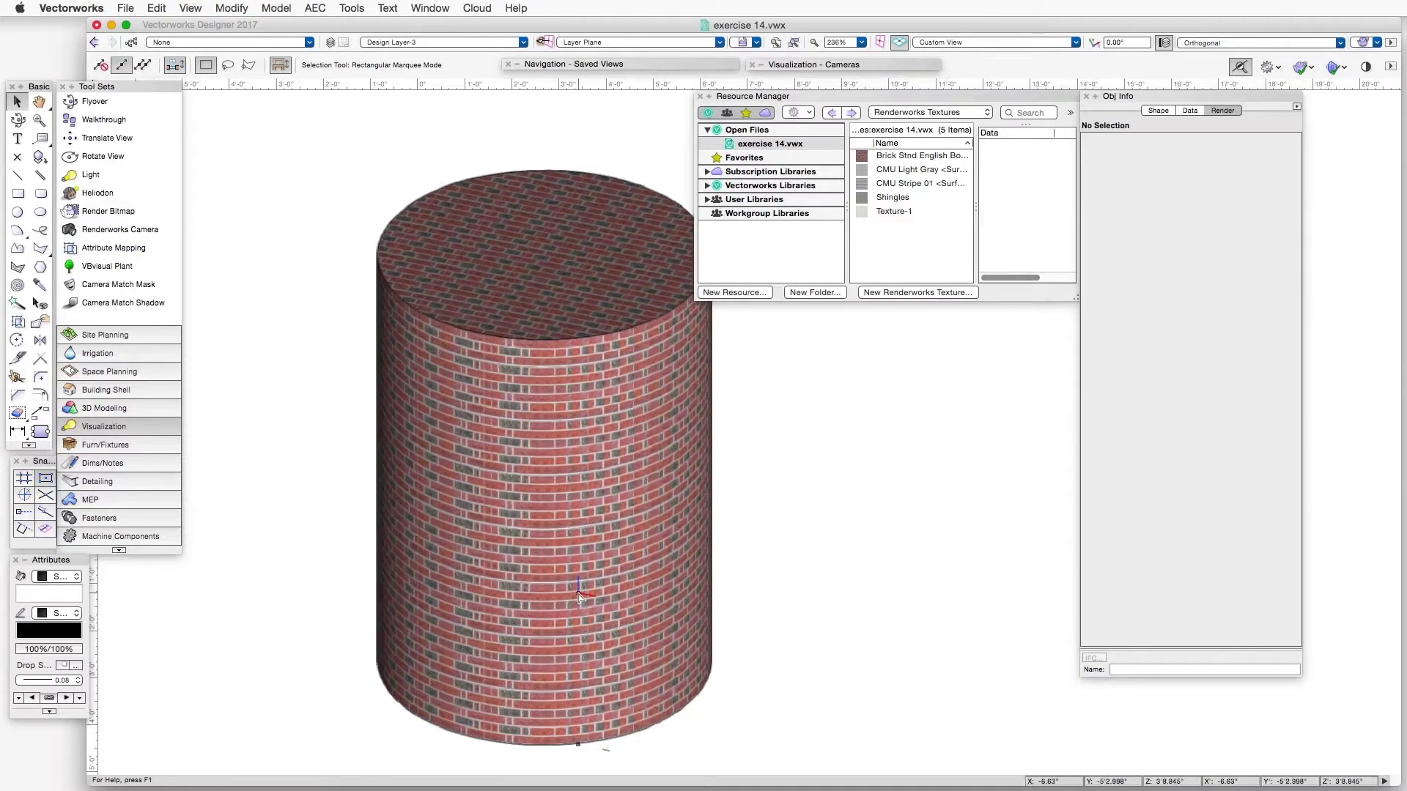
# Step: Select the brick-textured cylinder, examine the bricks on its curved side and set its texture map type to Cylinder
pyautogui.click(567, 314)
pyautogui.moveTo(1109, 98); pyautogui.dragTo(894, 143)
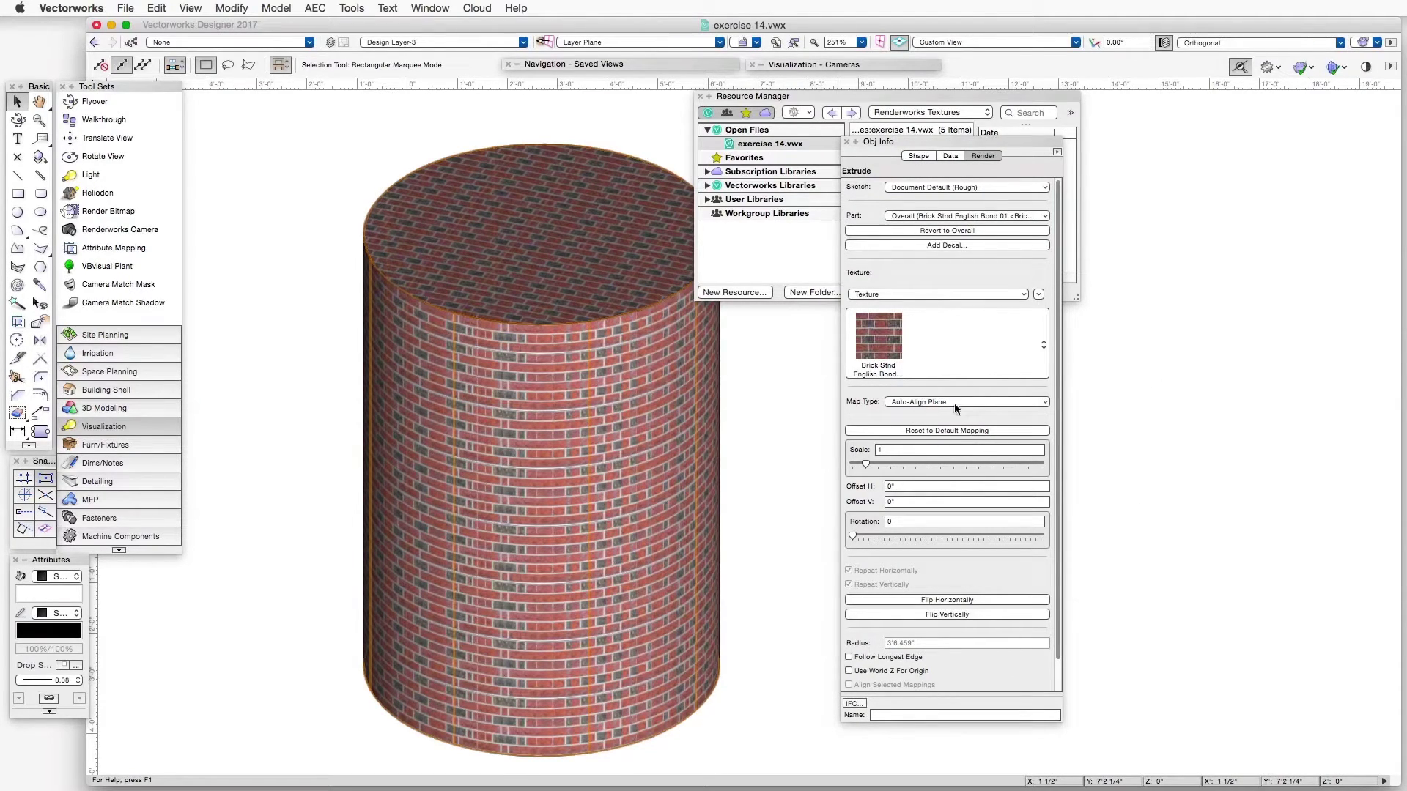
pyautogui.scroll(5, 659, 438)
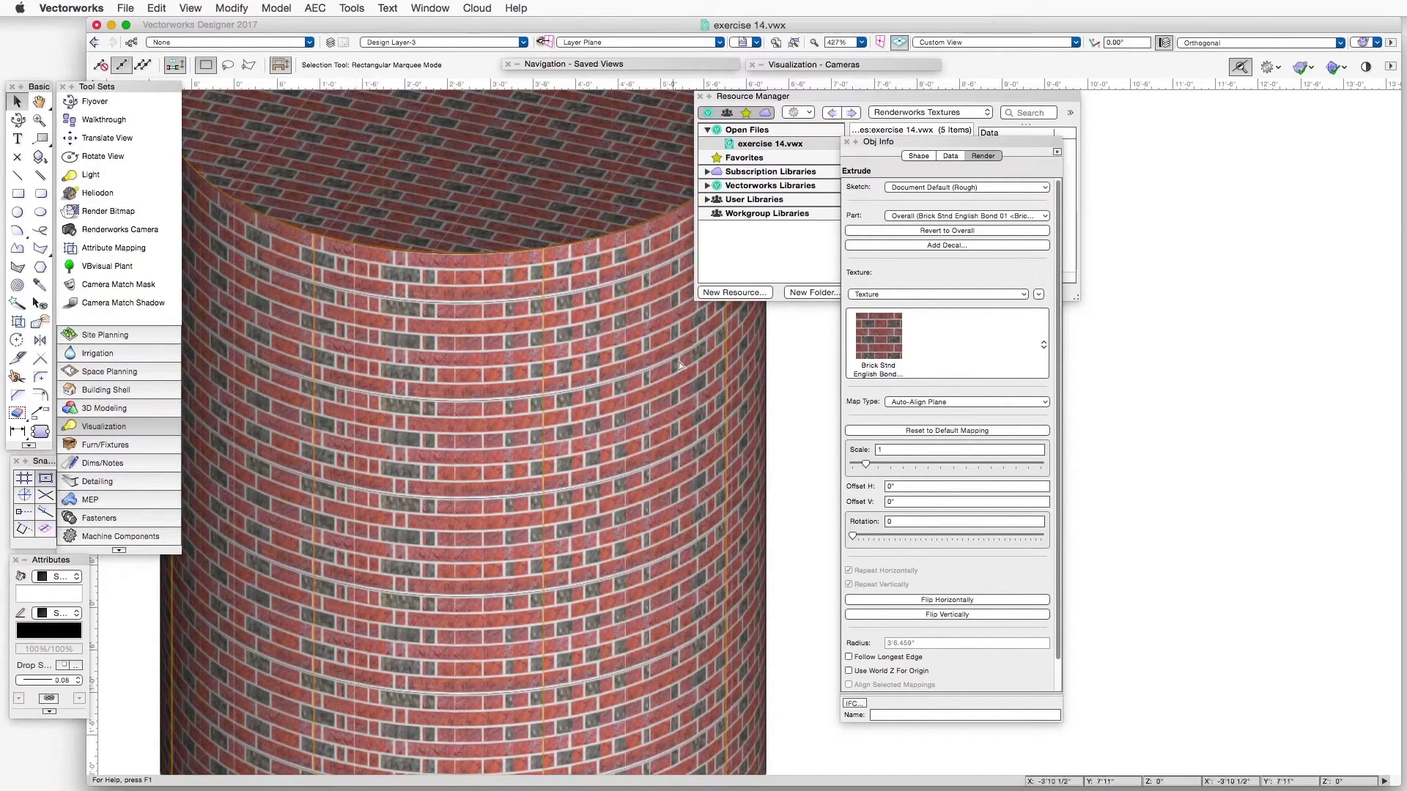
pyautogui.scroll(-3, 574, 418)
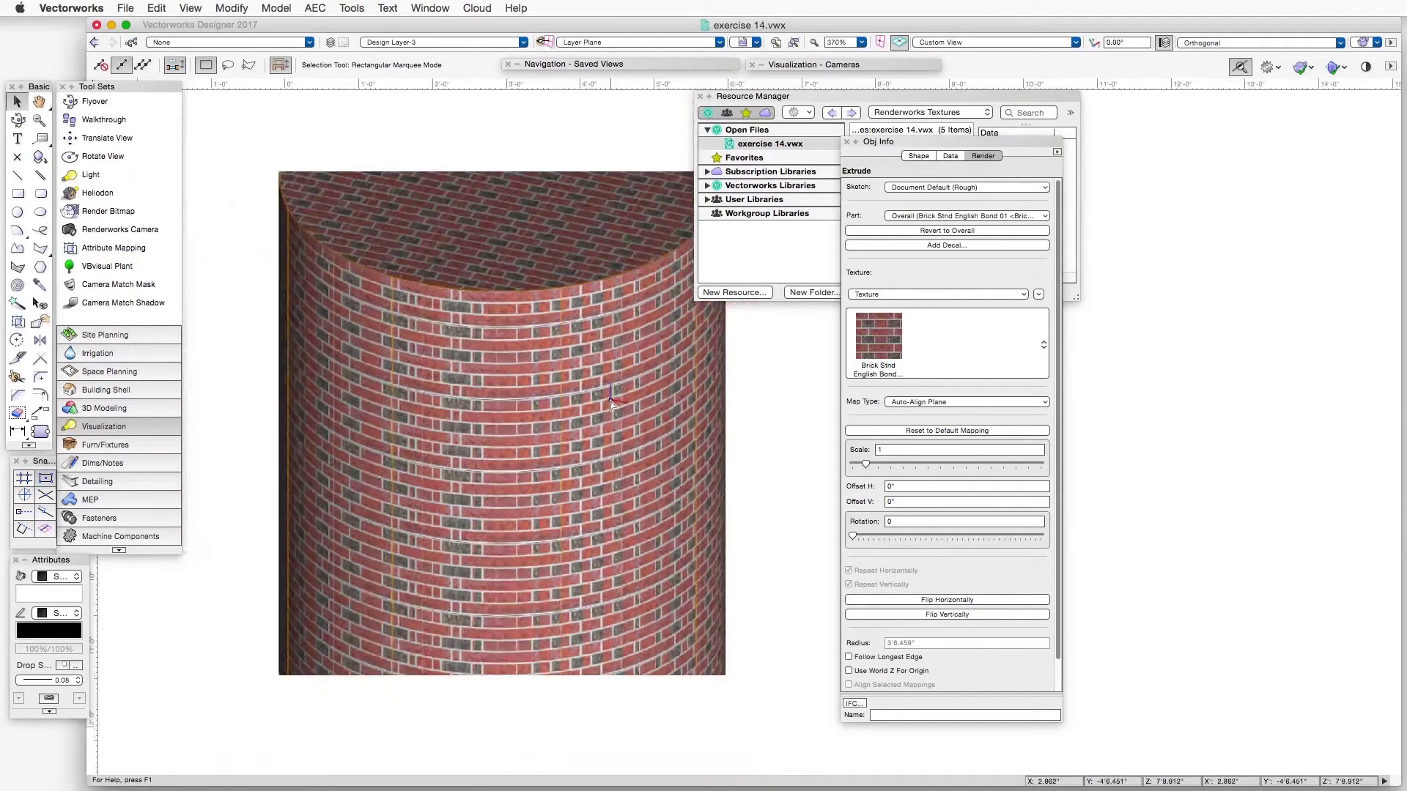
pyautogui.scroll(-4, 574, 418)
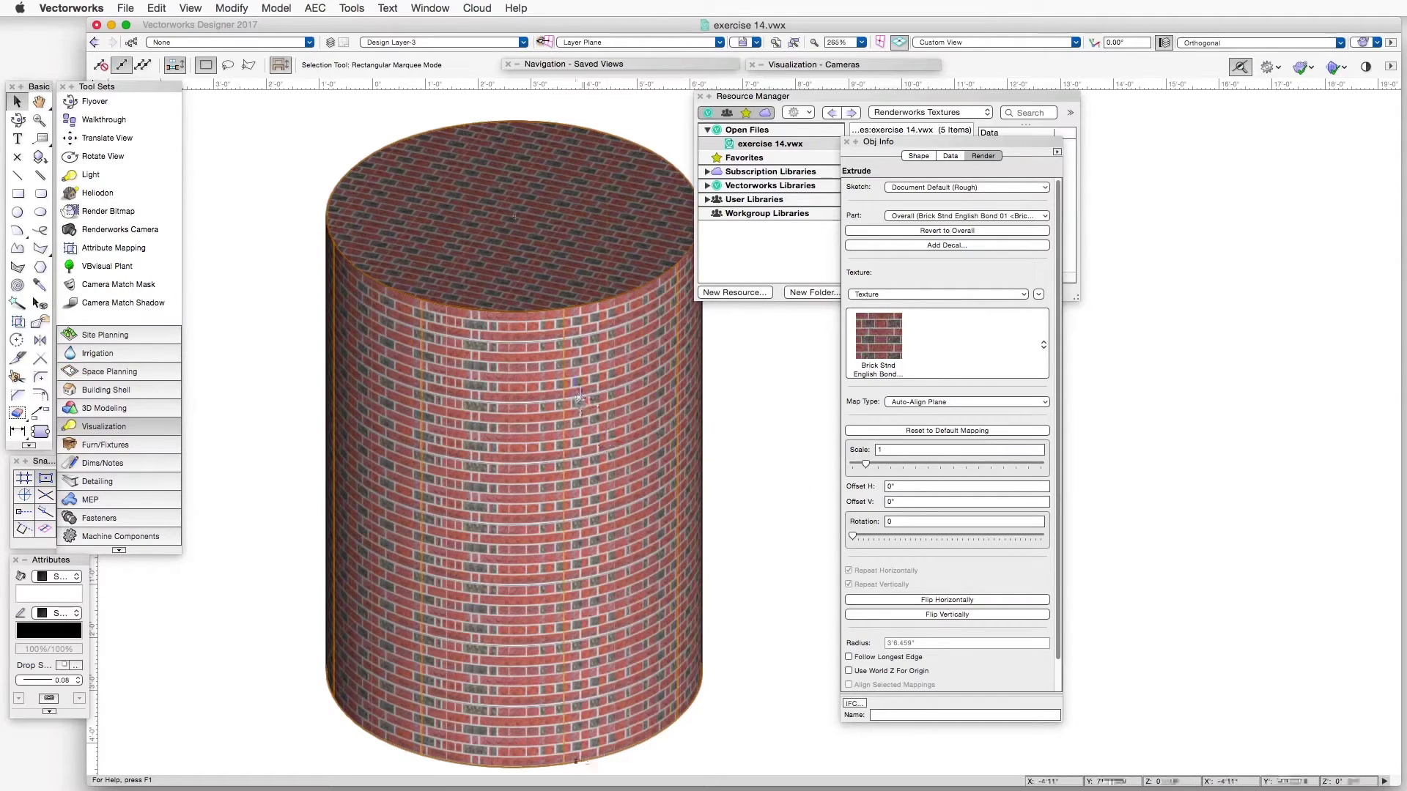
pyautogui.click(983, 401)
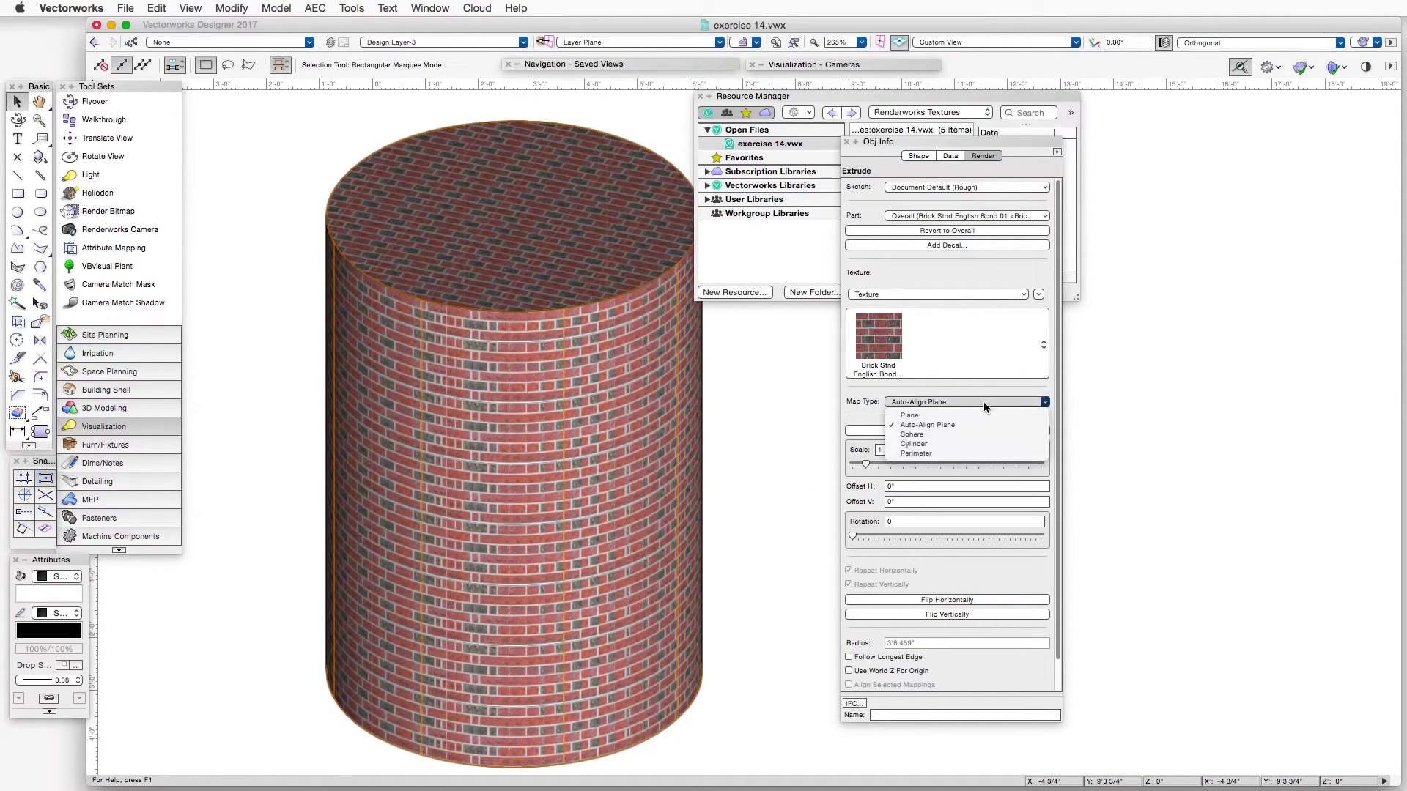
pyautogui.click(987, 444)
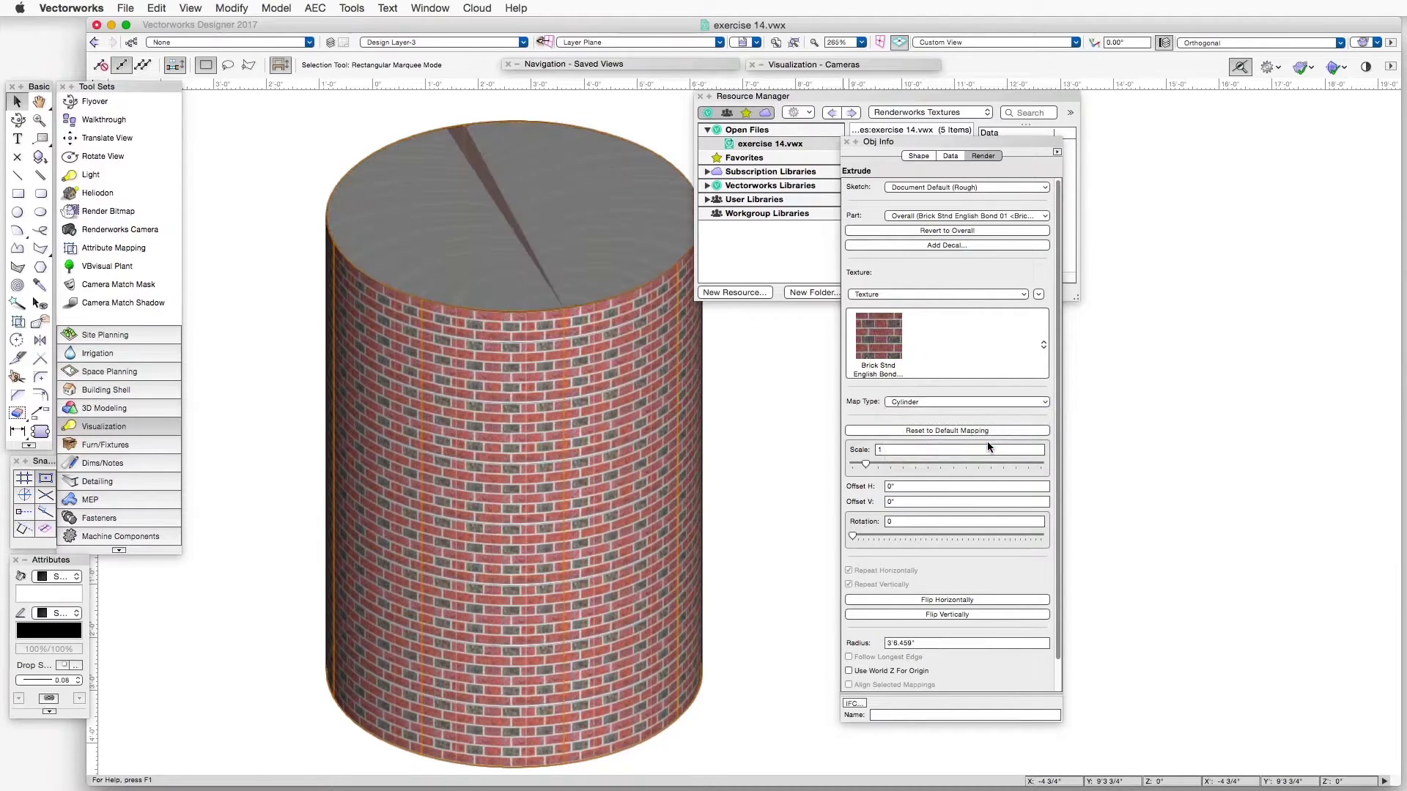
pyautogui.scroll(4, 643, 563)
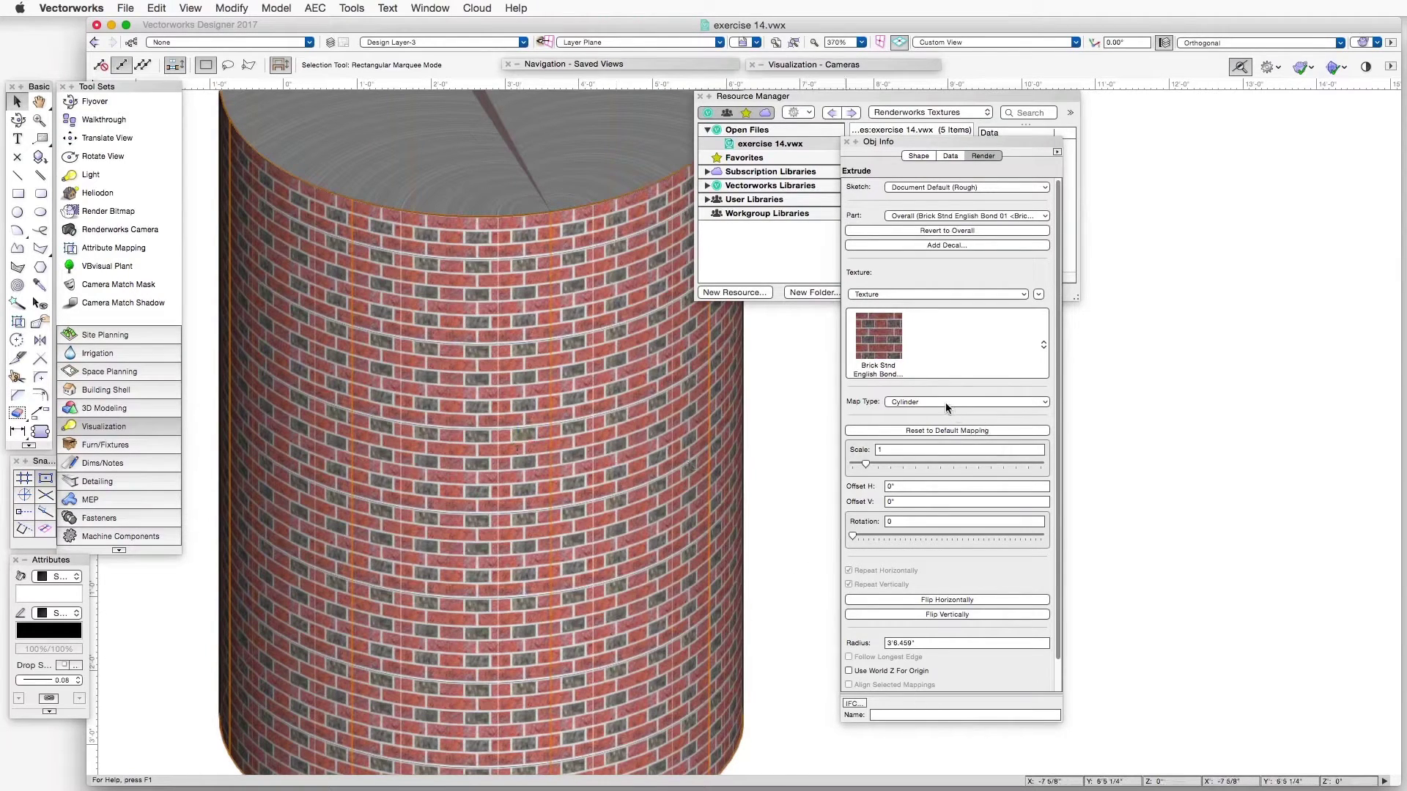
pyautogui.scroll(-2, 677, 417)
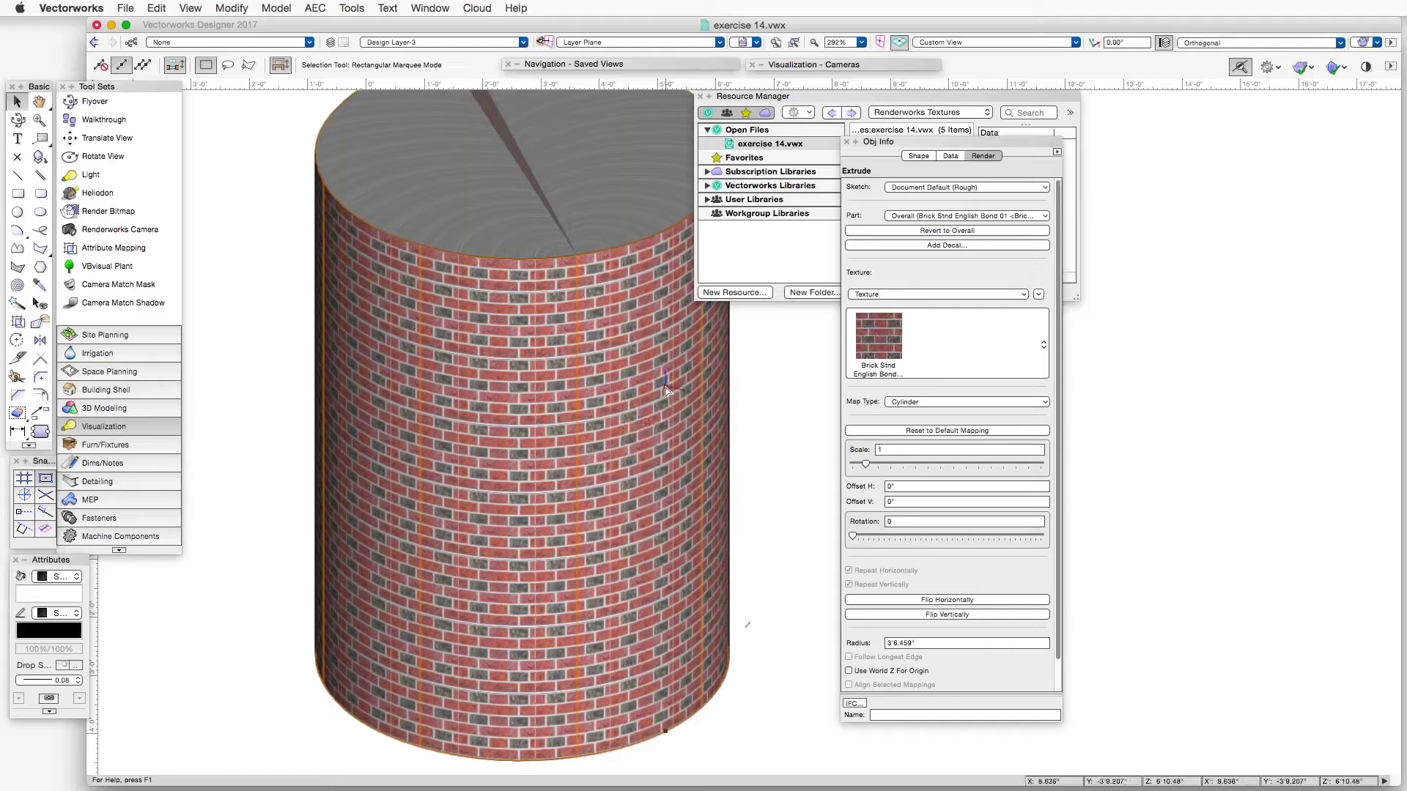
# Step: Switch the cylinder's texture mapping to Perimeter for comparison and set it back to Cylinder
pyautogui.click(972, 403)
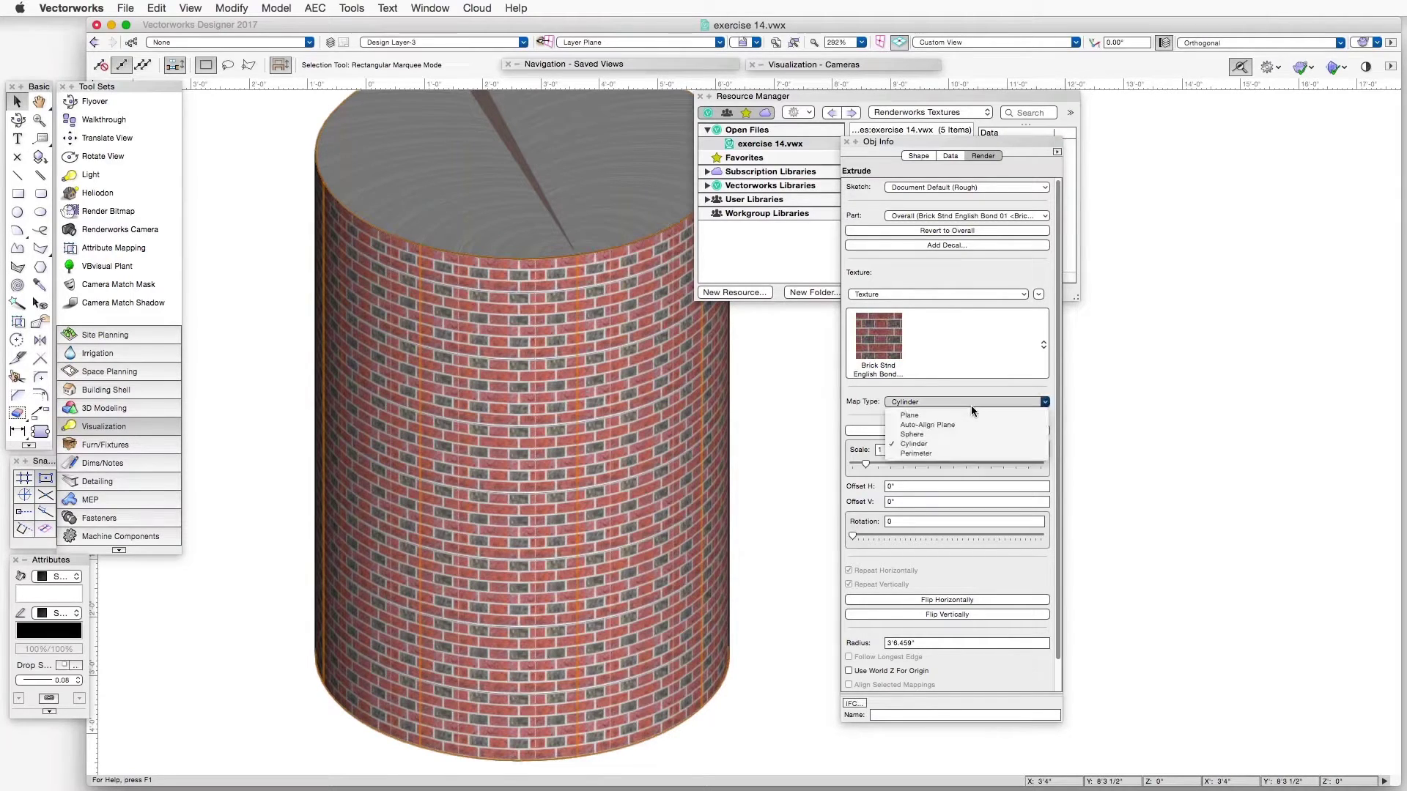
pyautogui.click(978, 454)
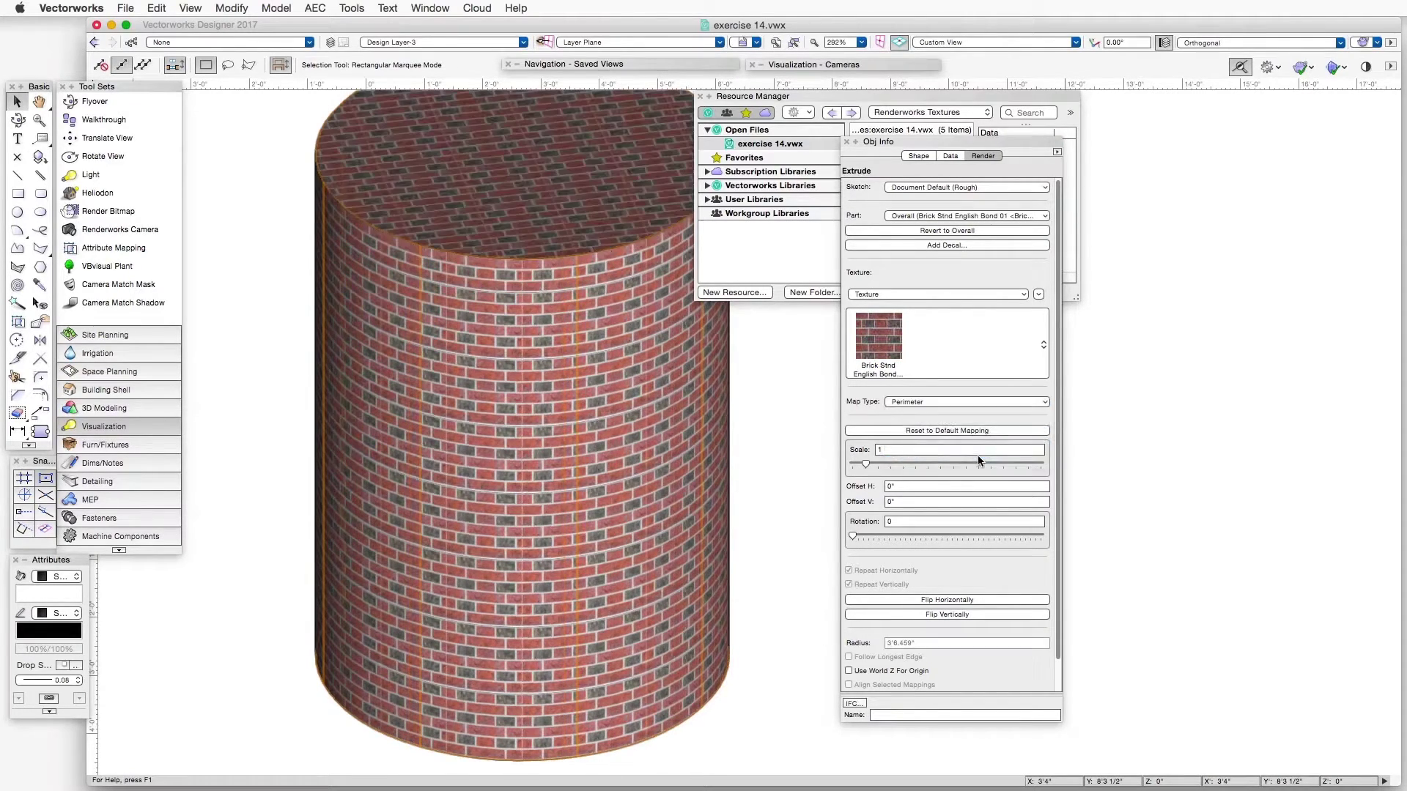
pyautogui.scroll(3, 694, 405)
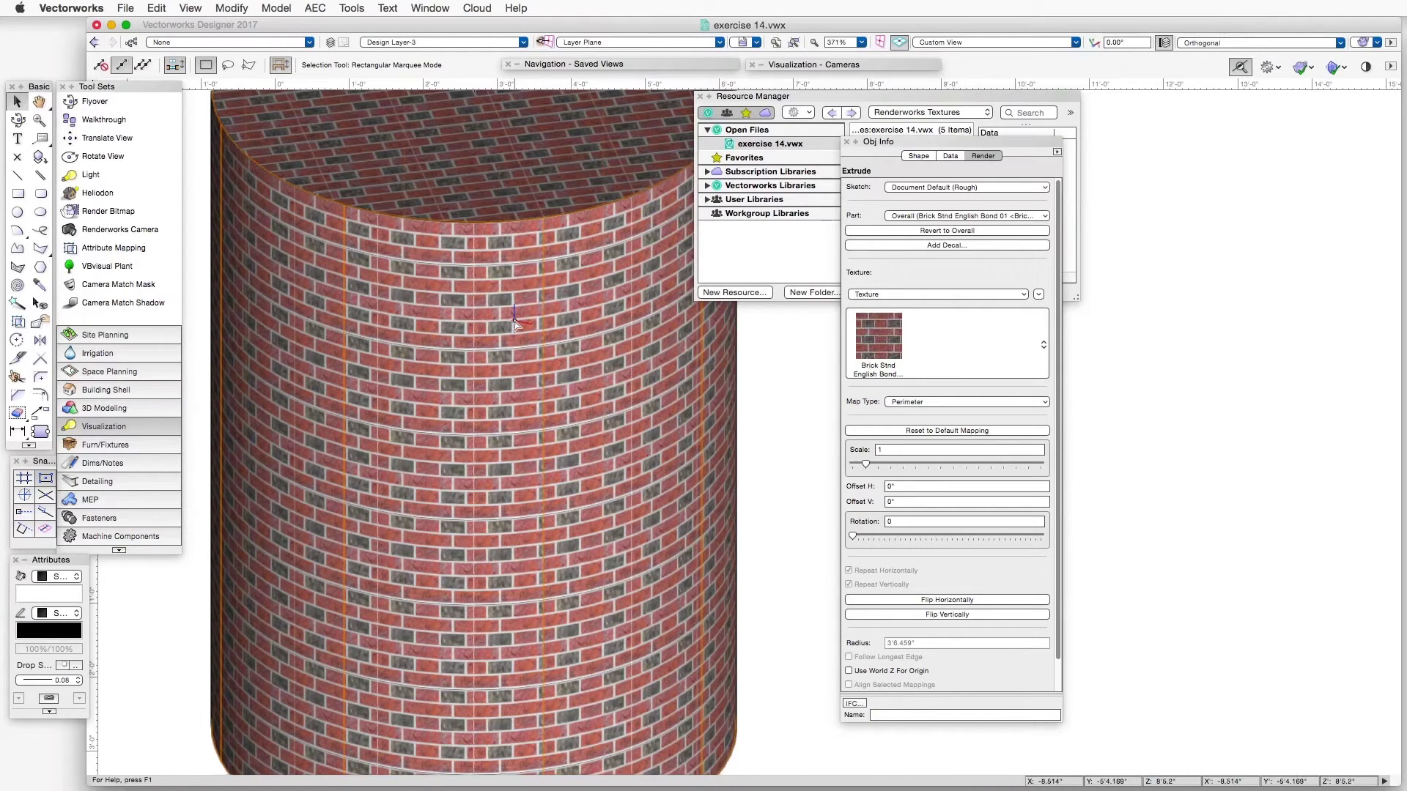
pyautogui.click(960, 402)
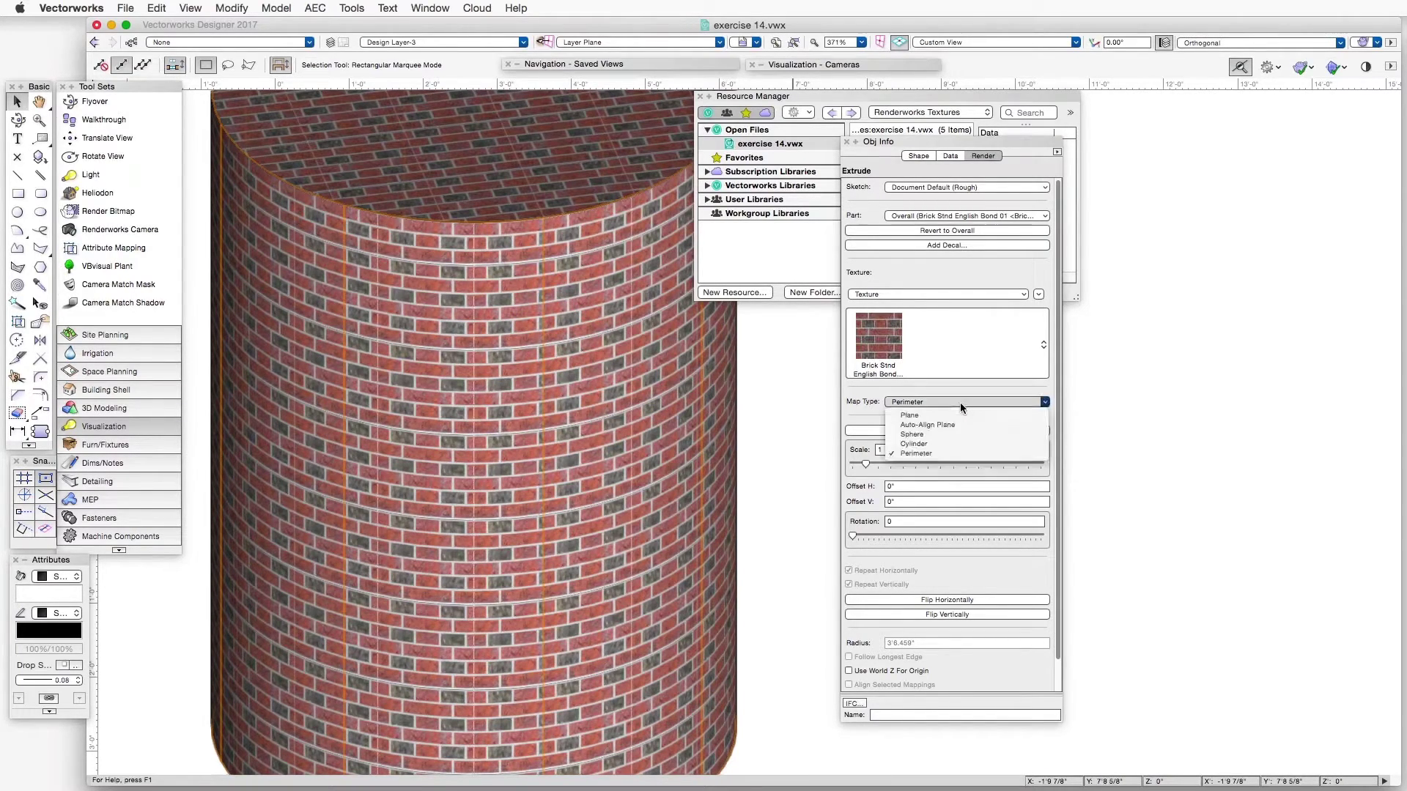
pyautogui.click(925, 444)
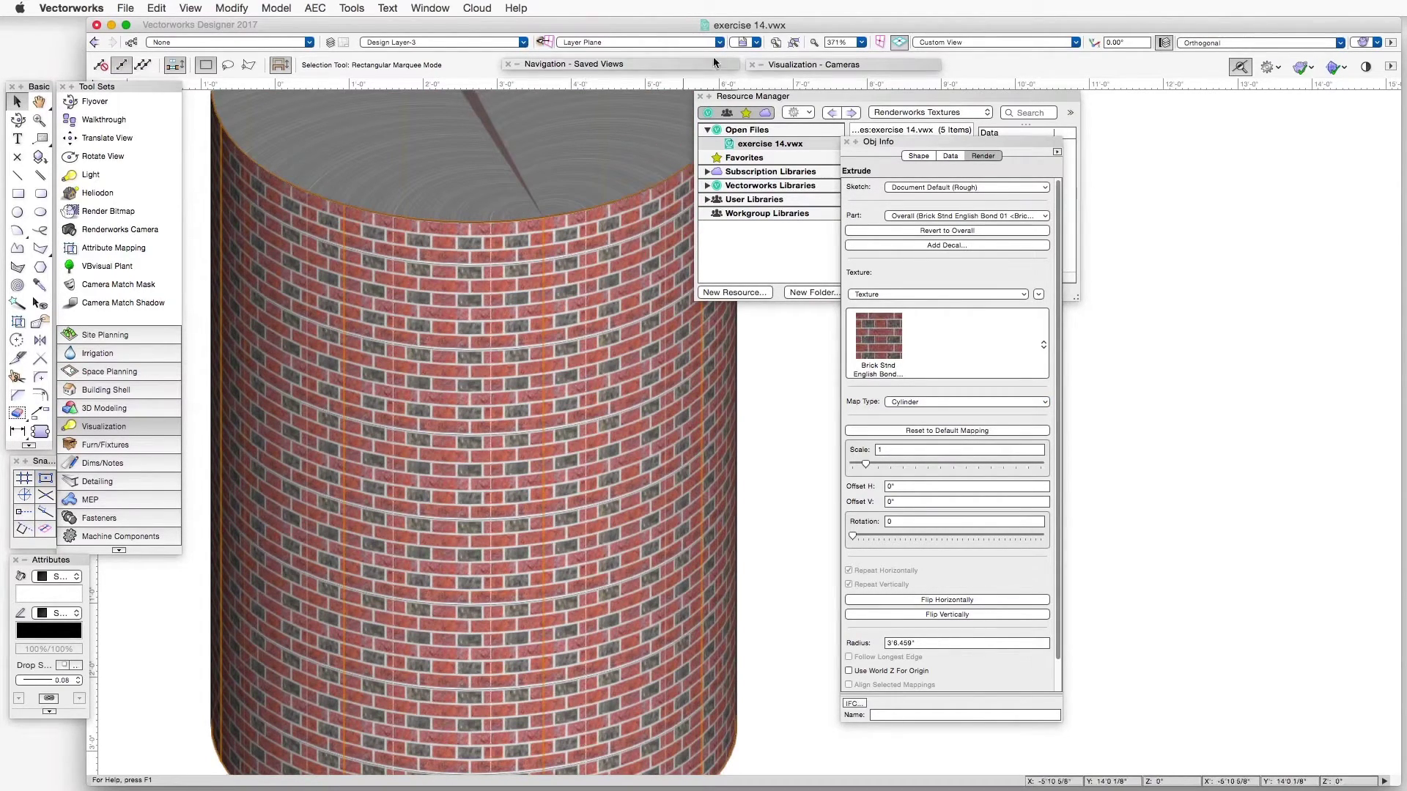
# Step: Recall the saved view 5.Sphere and render the sphere and hemisphere in OpenGL
pyautogui.click(746, 44)
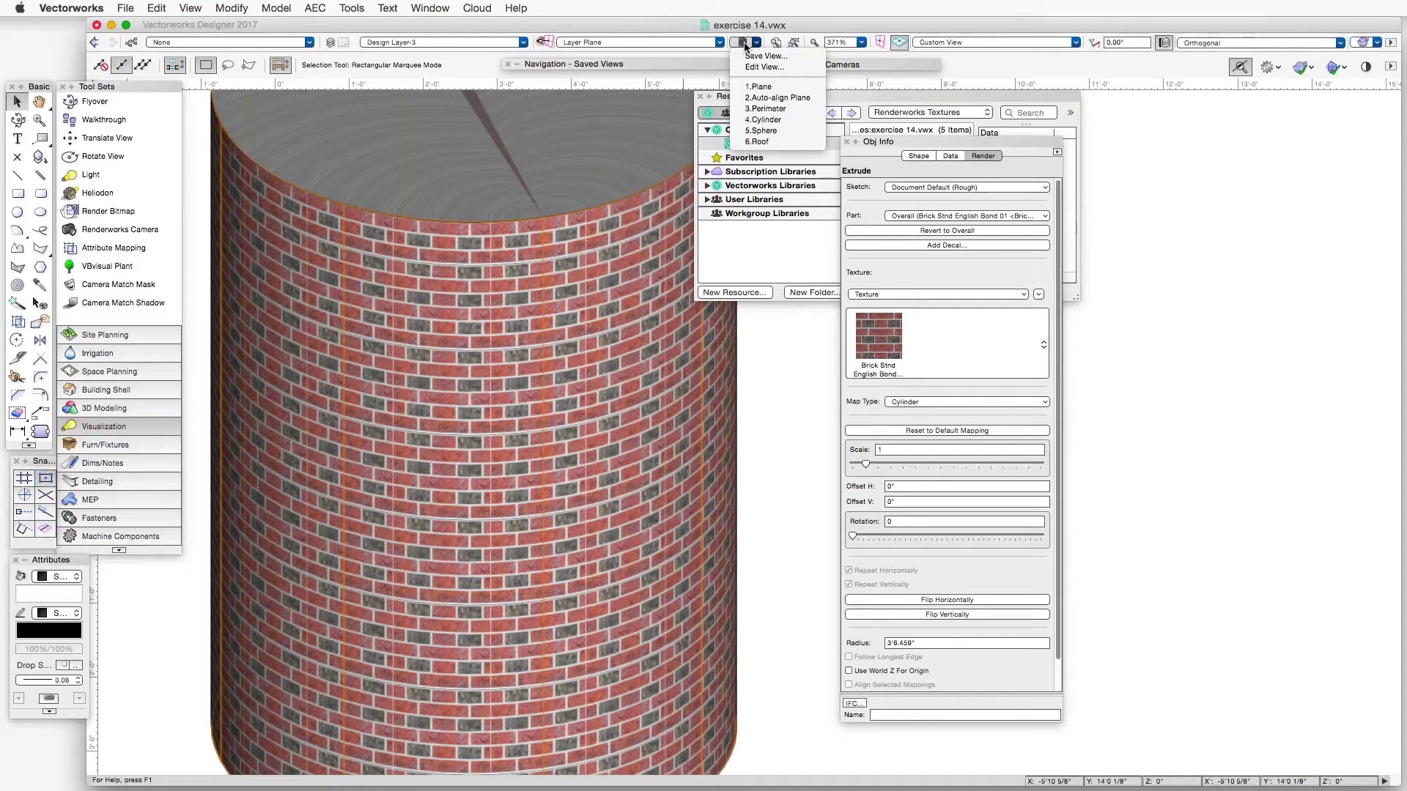
pyautogui.click(766, 132)
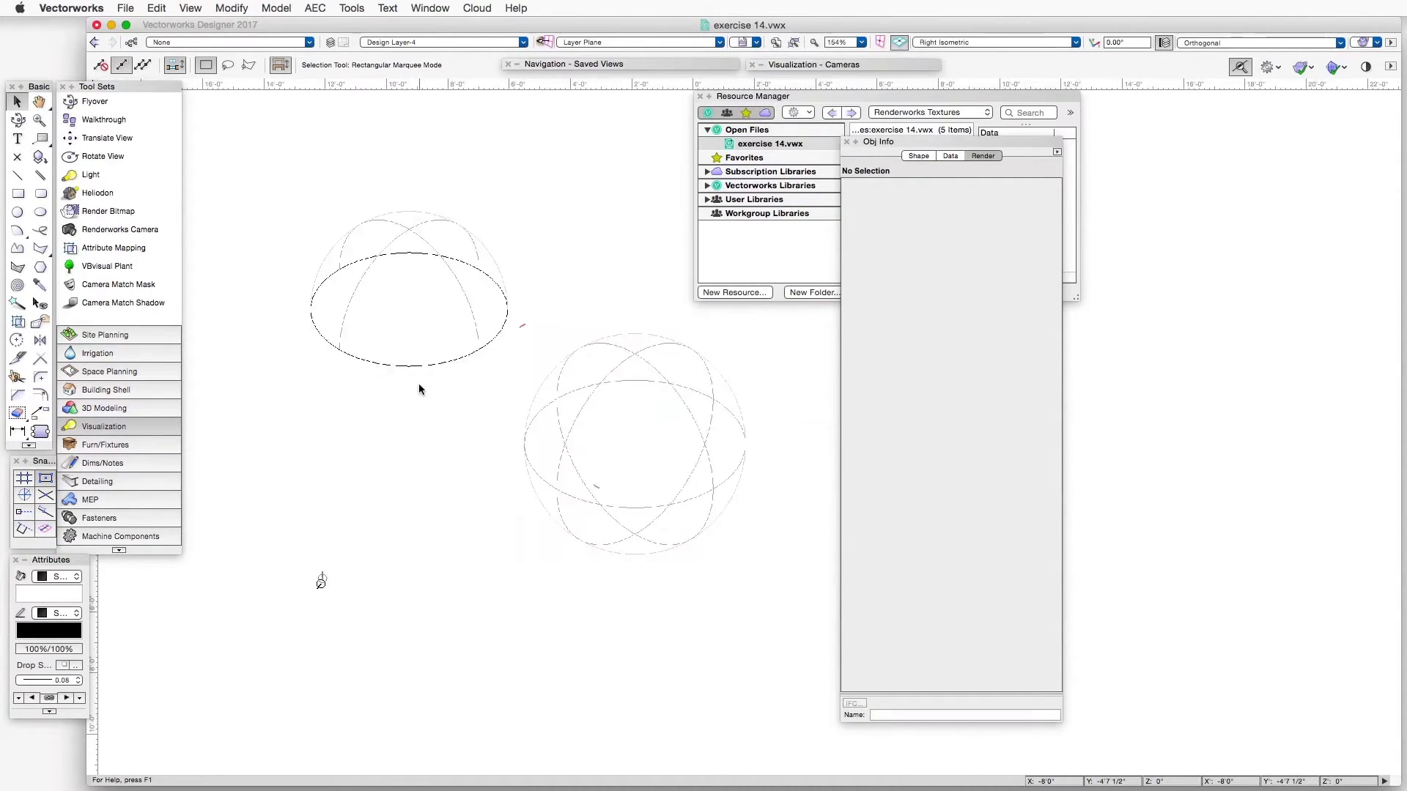
pyautogui.scroll(5, 542, 410)
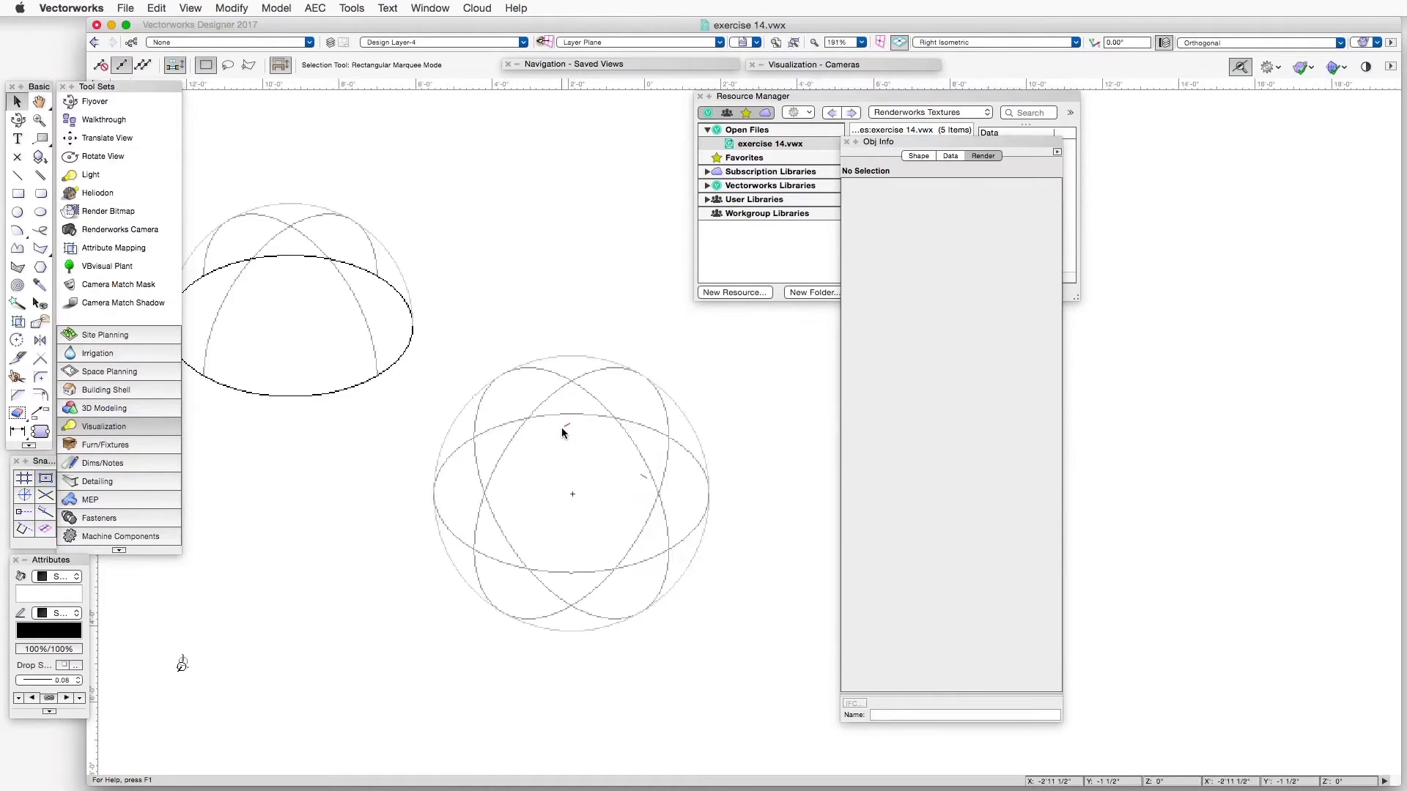
pyautogui.click(192, 9)
pyautogui.moveTo(279, 125)
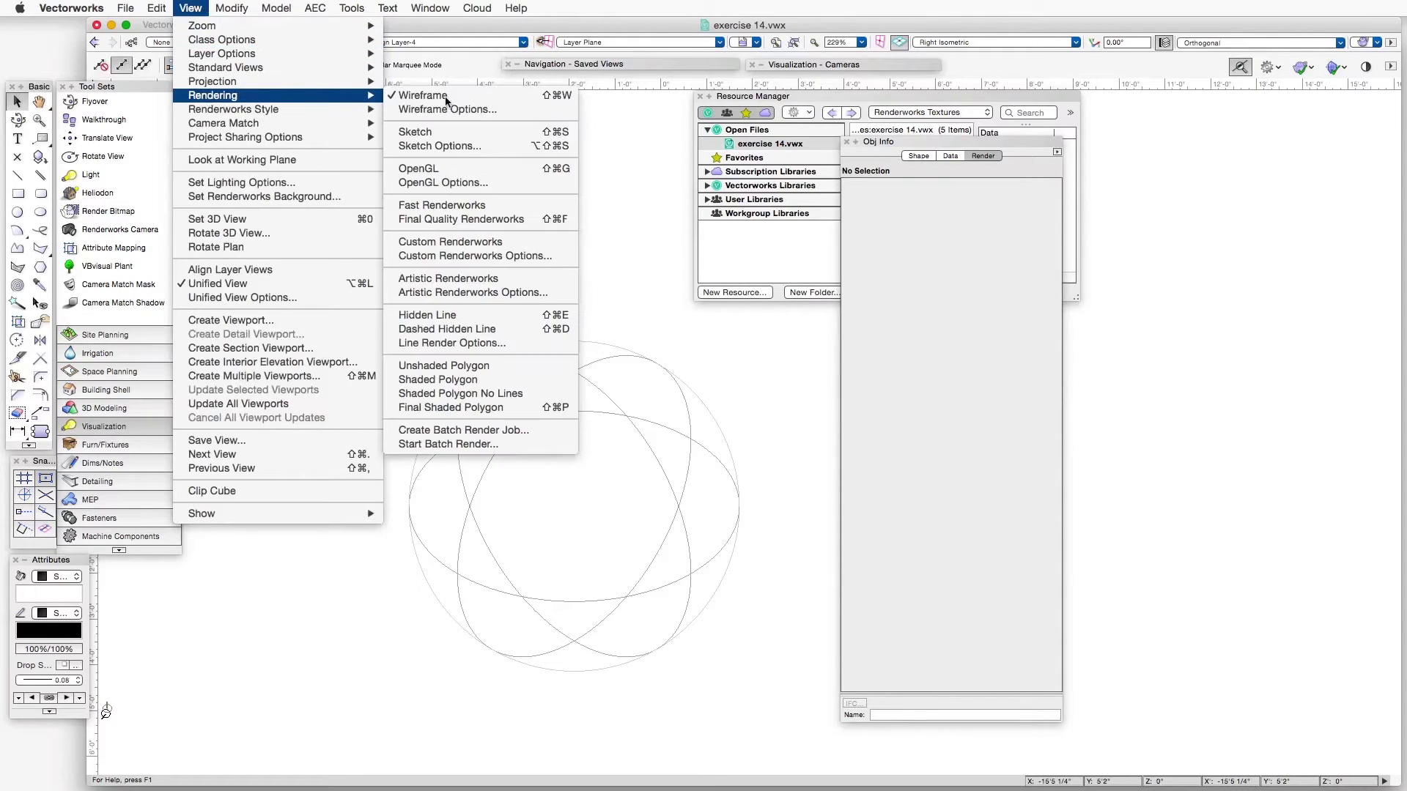
pyautogui.click(471, 173)
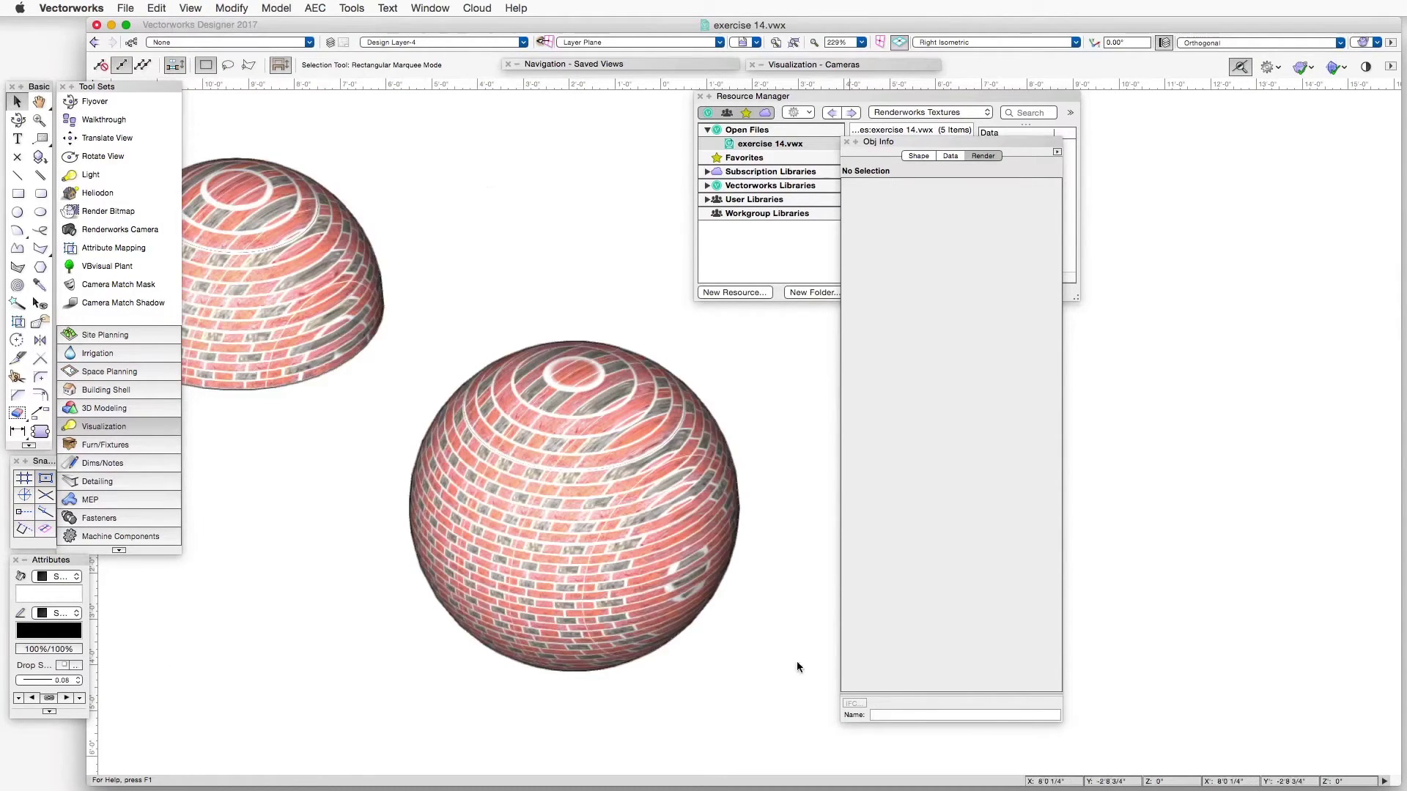
# Step: Select the full sphere and set the map type of its brick texture to Sphere
pyautogui.scroll(5, 741, 513)
pyautogui.click(737, 512)
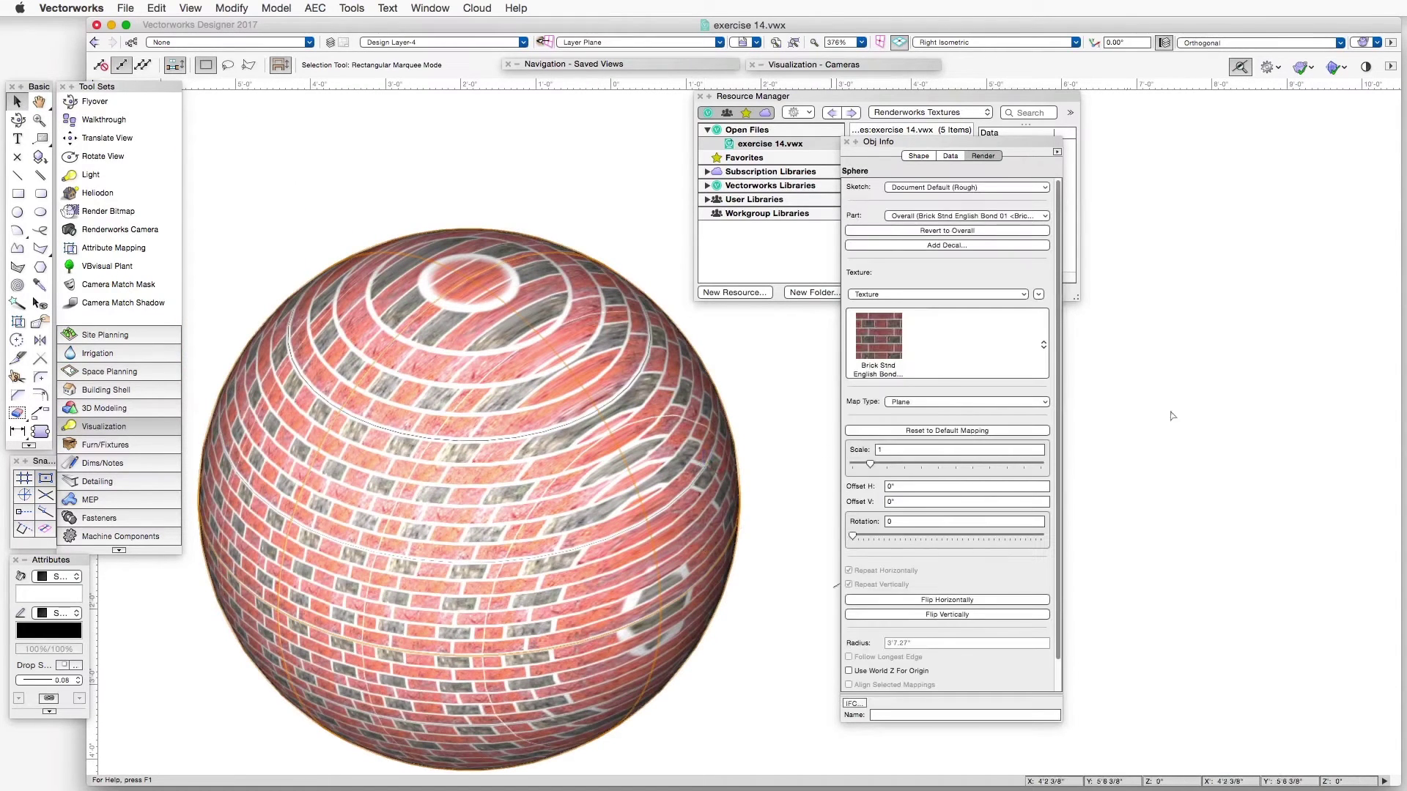
pyautogui.click(944, 403)
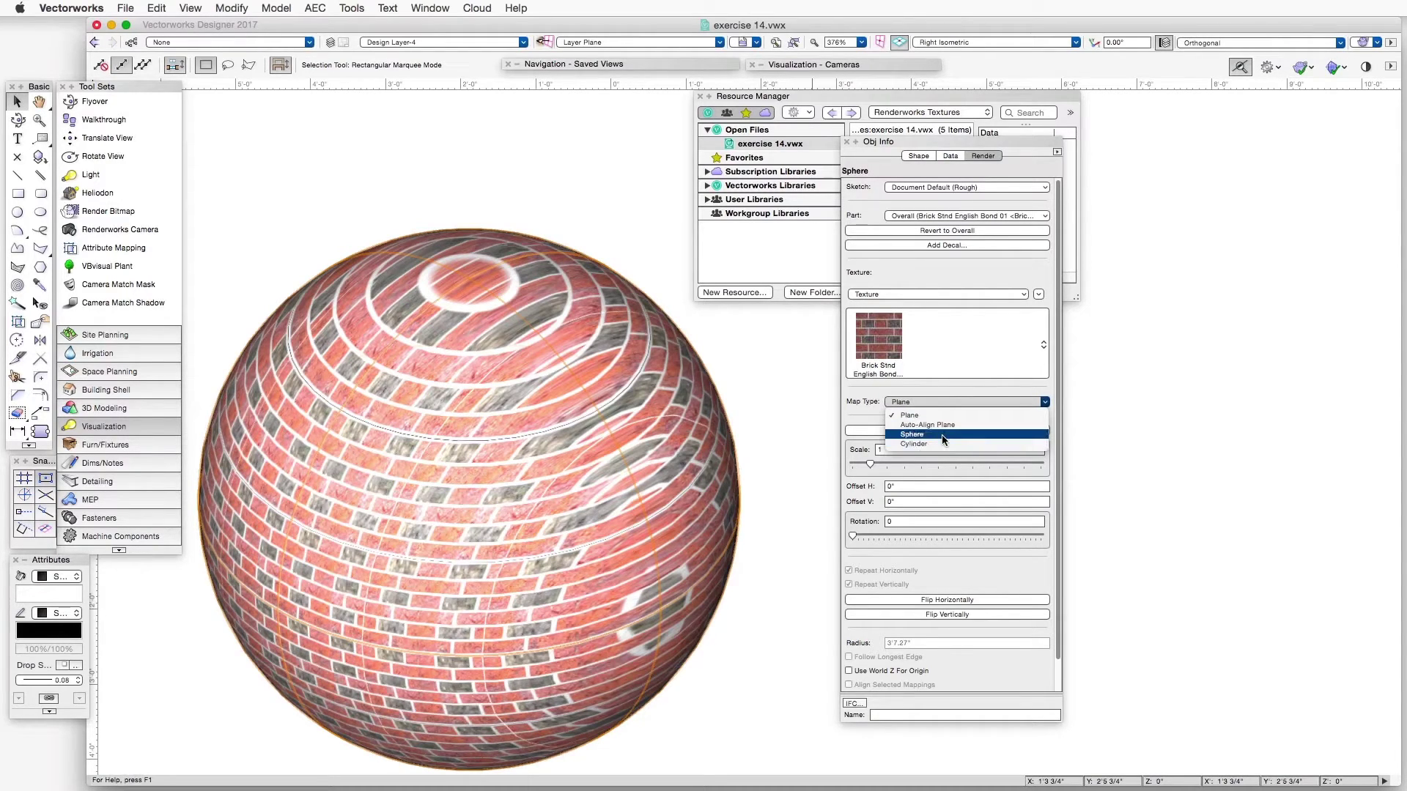
pyautogui.click(942, 435)
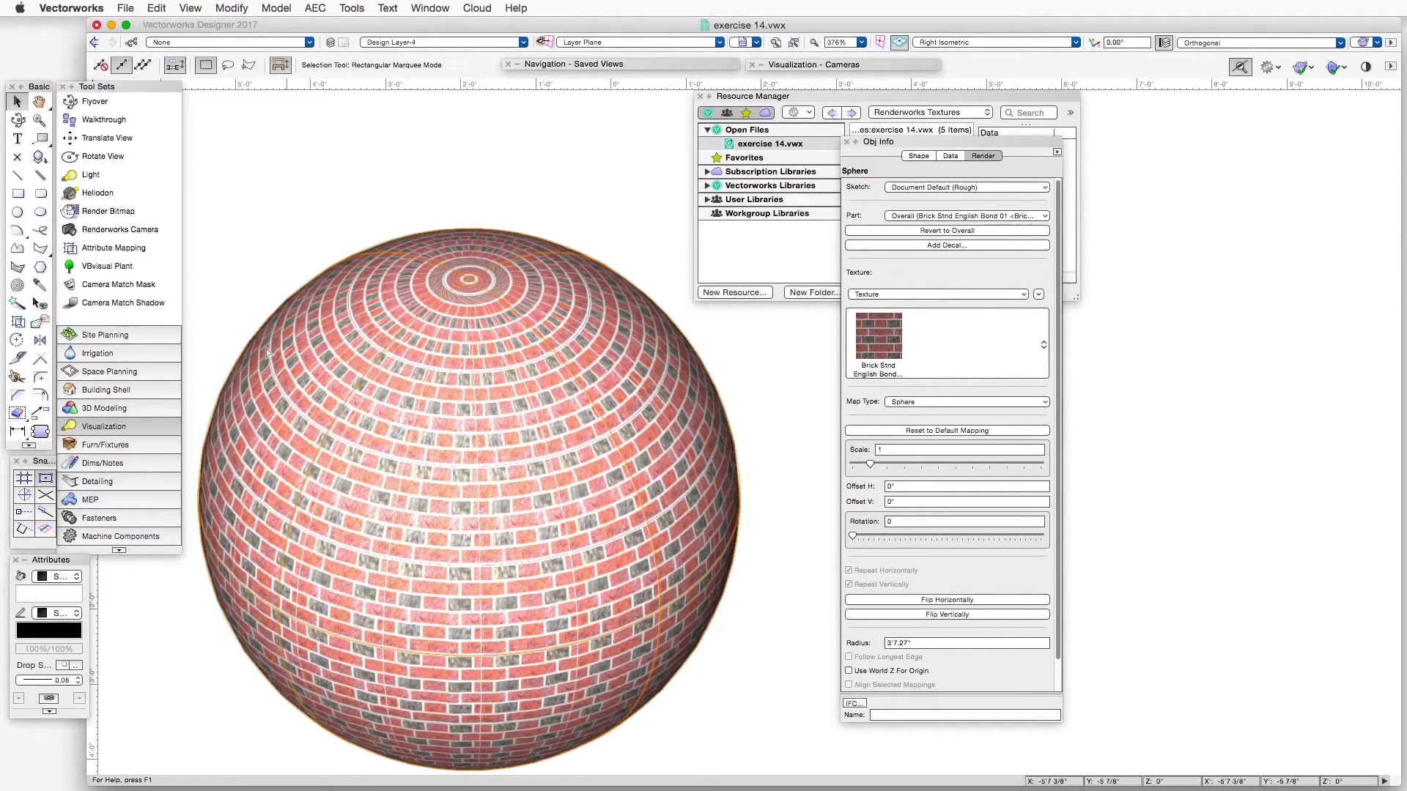
# Step: Select the hemisphere, set the map type of its brick texture to Sphere and inspect the brick courses
pyautogui.scroll(-2, 394, 370)
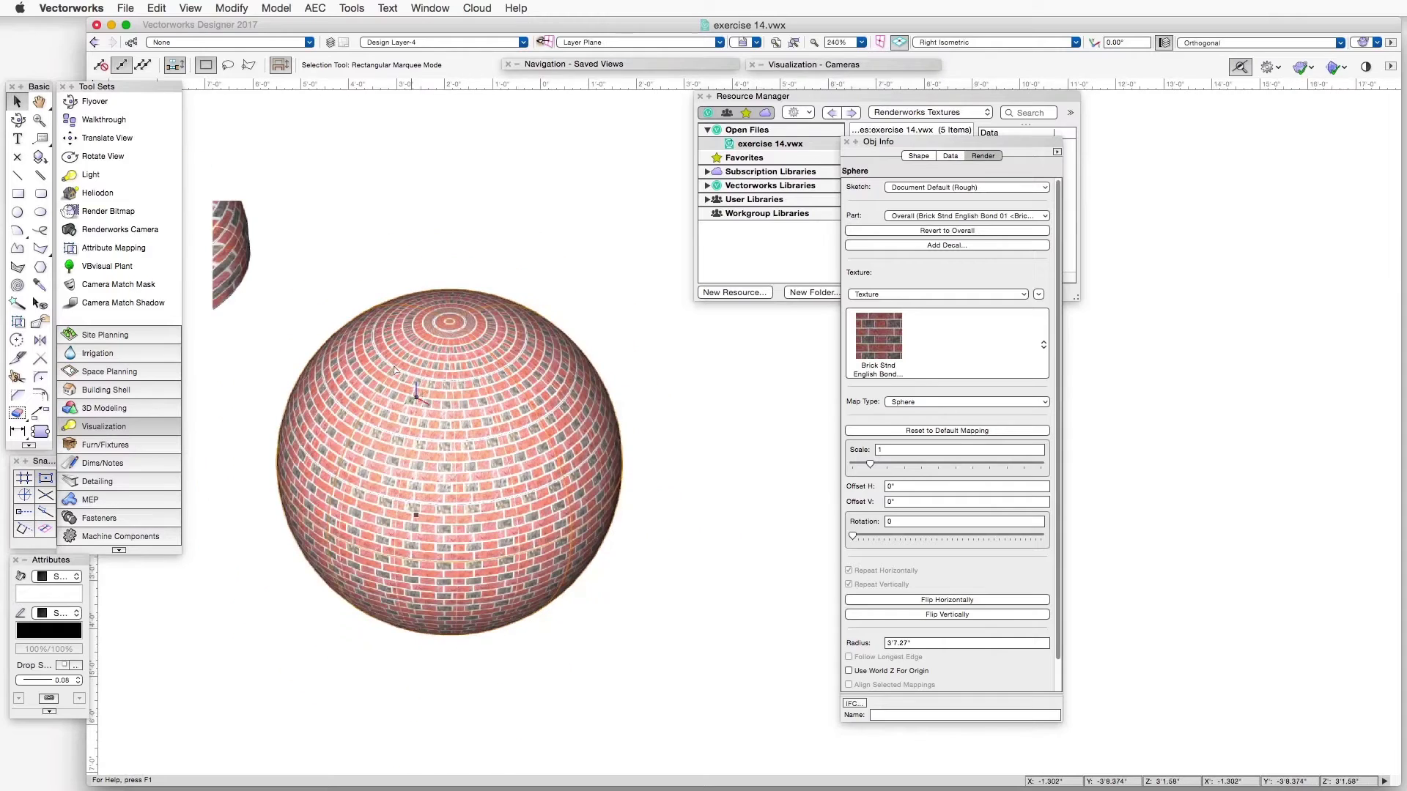
pyautogui.moveTo(394, 369); pyautogui.dragTo(670, 451, button='middle')
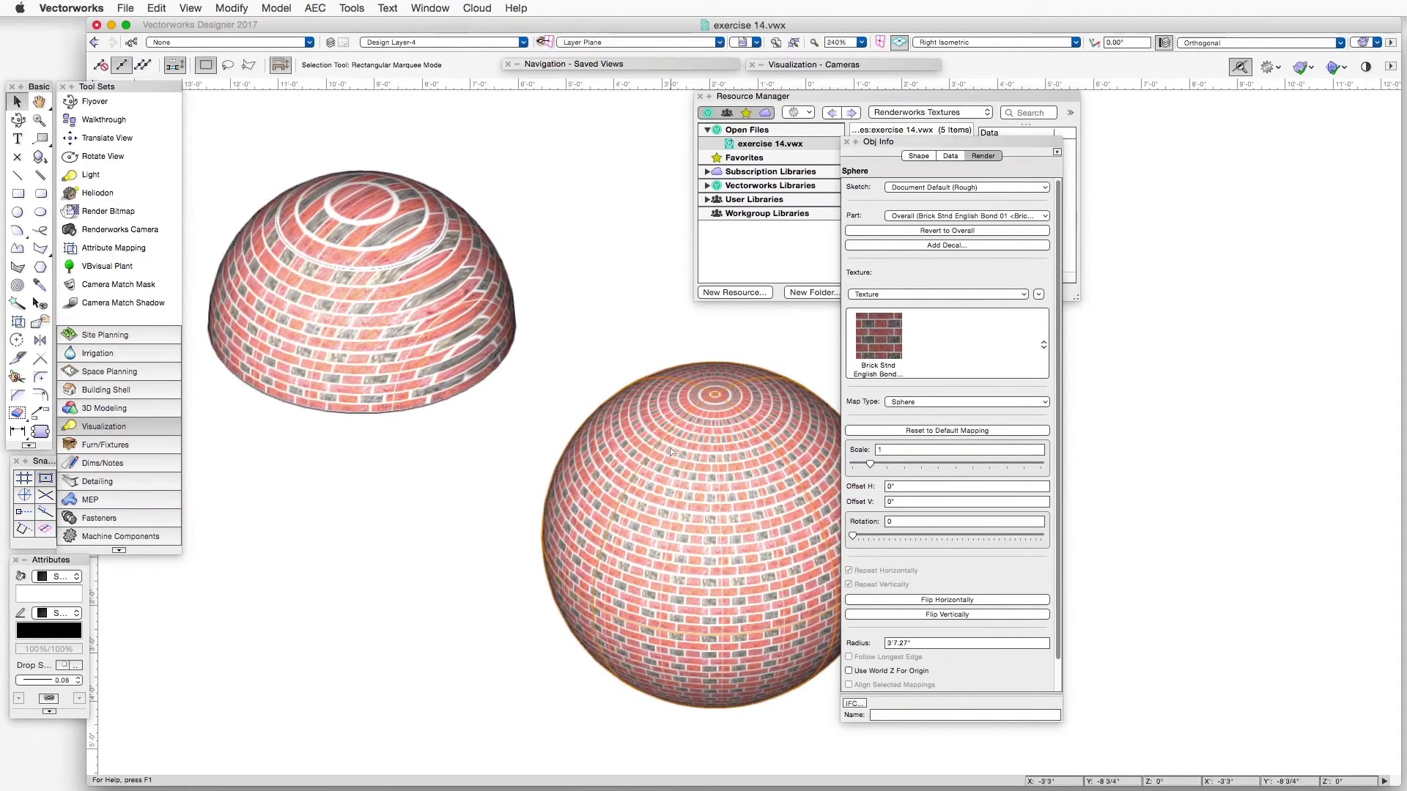
pyautogui.click(437, 317)
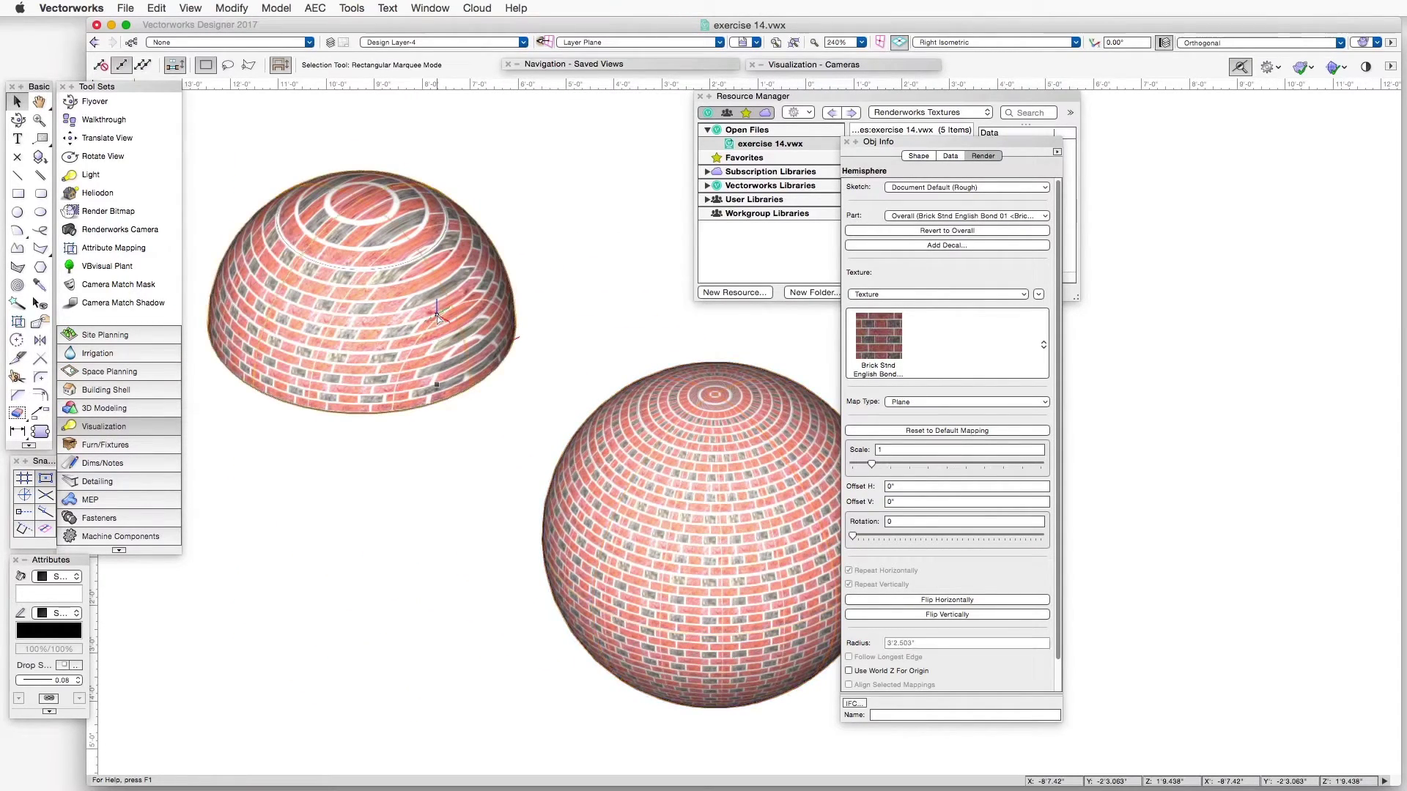
pyautogui.click(987, 402)
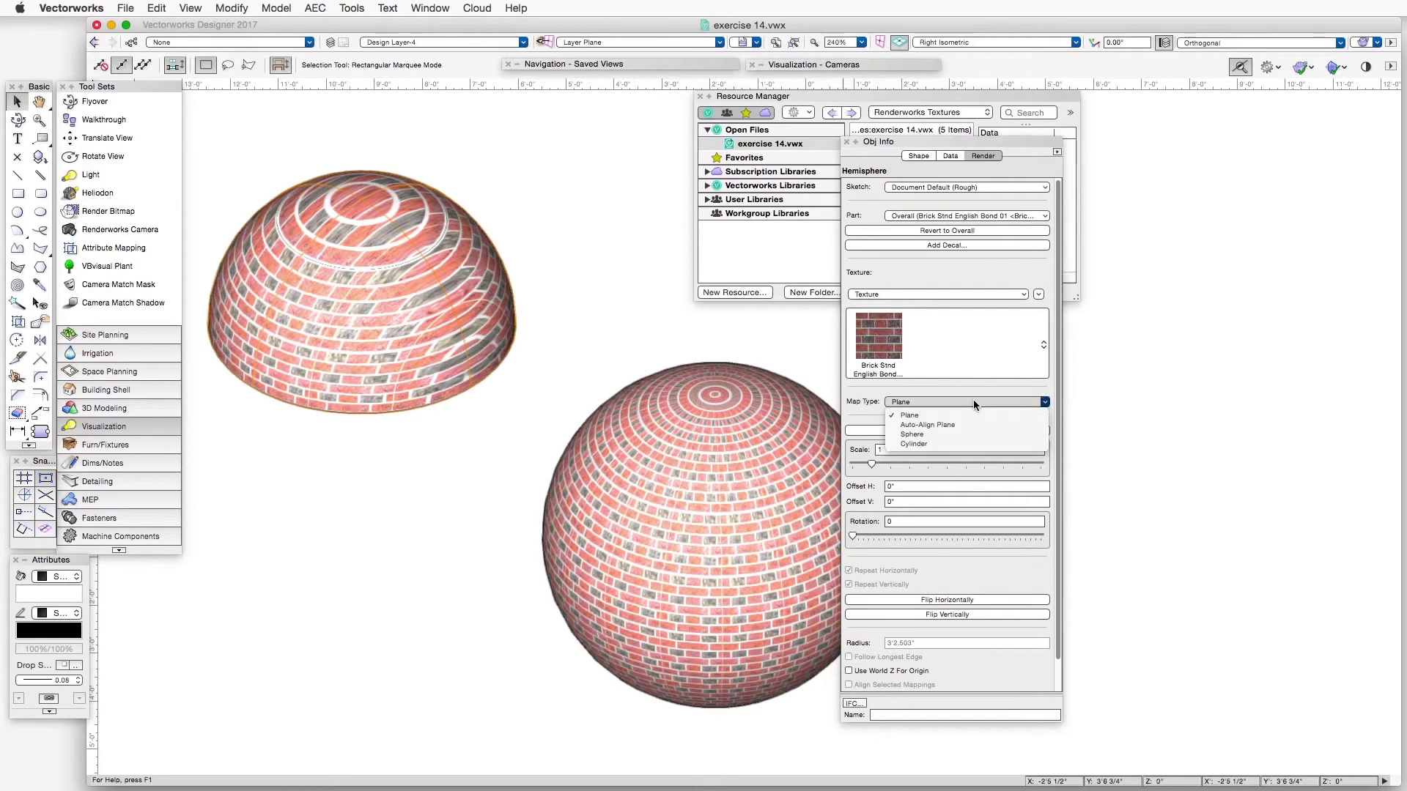
pyautogui.click(964, 434)
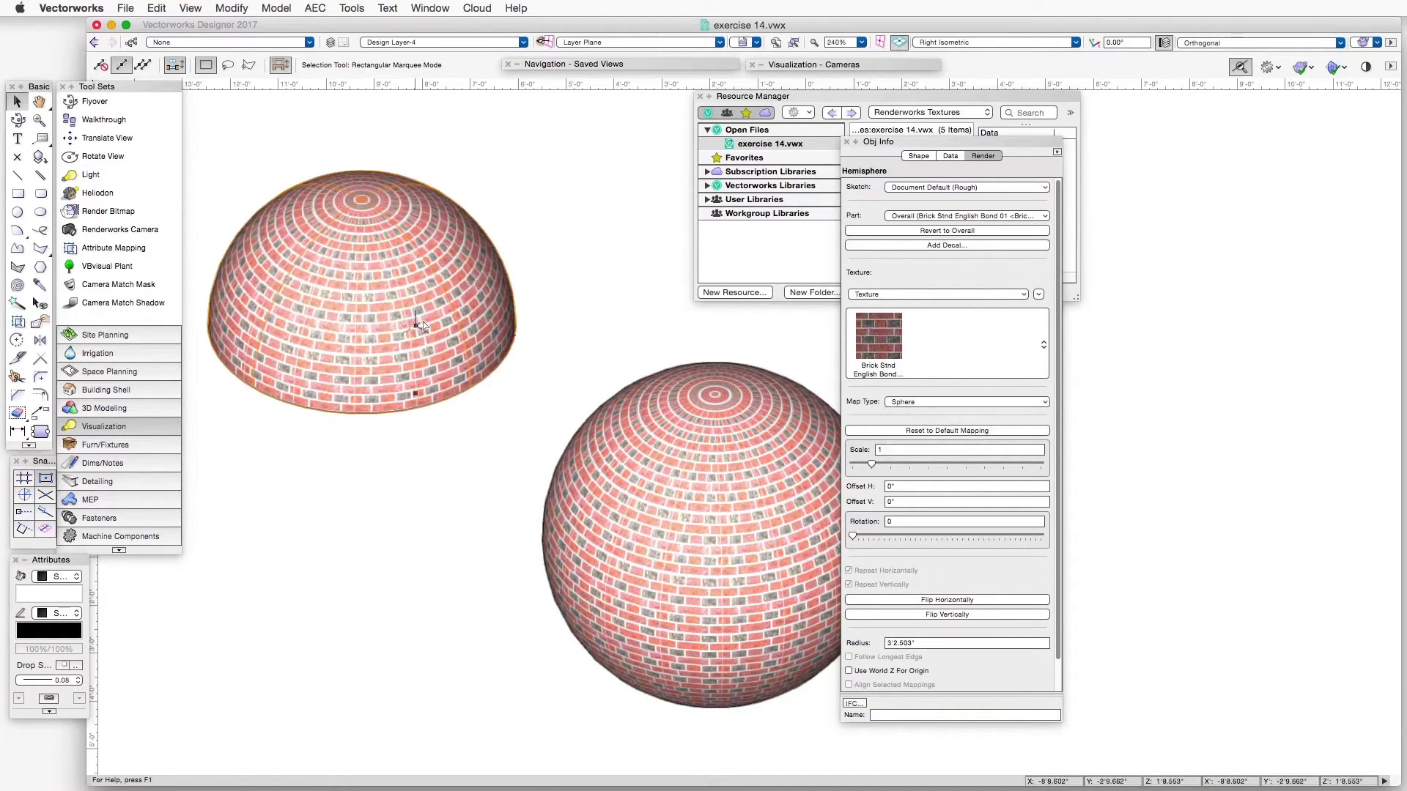
pyautogui.scroll(5, 499, 308)
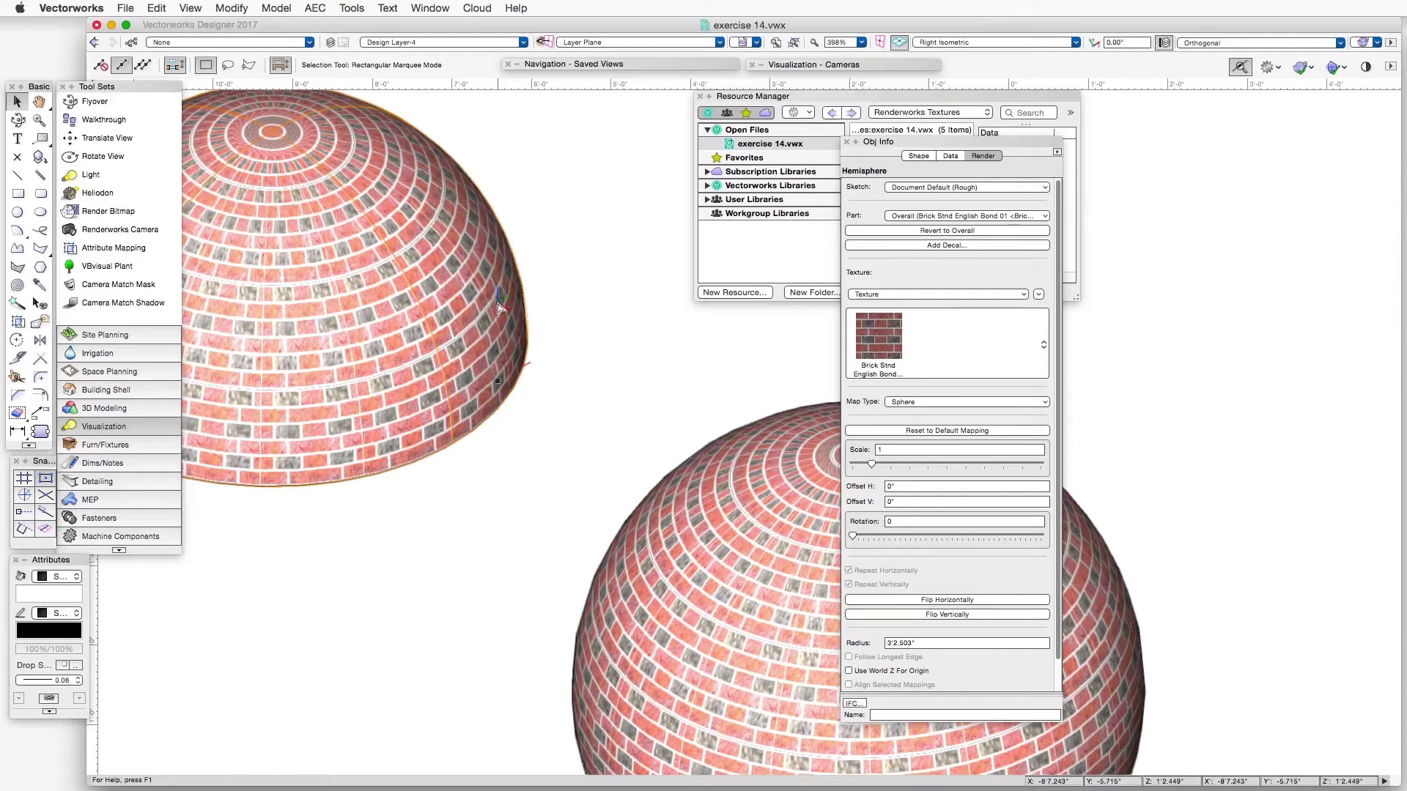
pyautogui.scroll(-2, 499, 308)
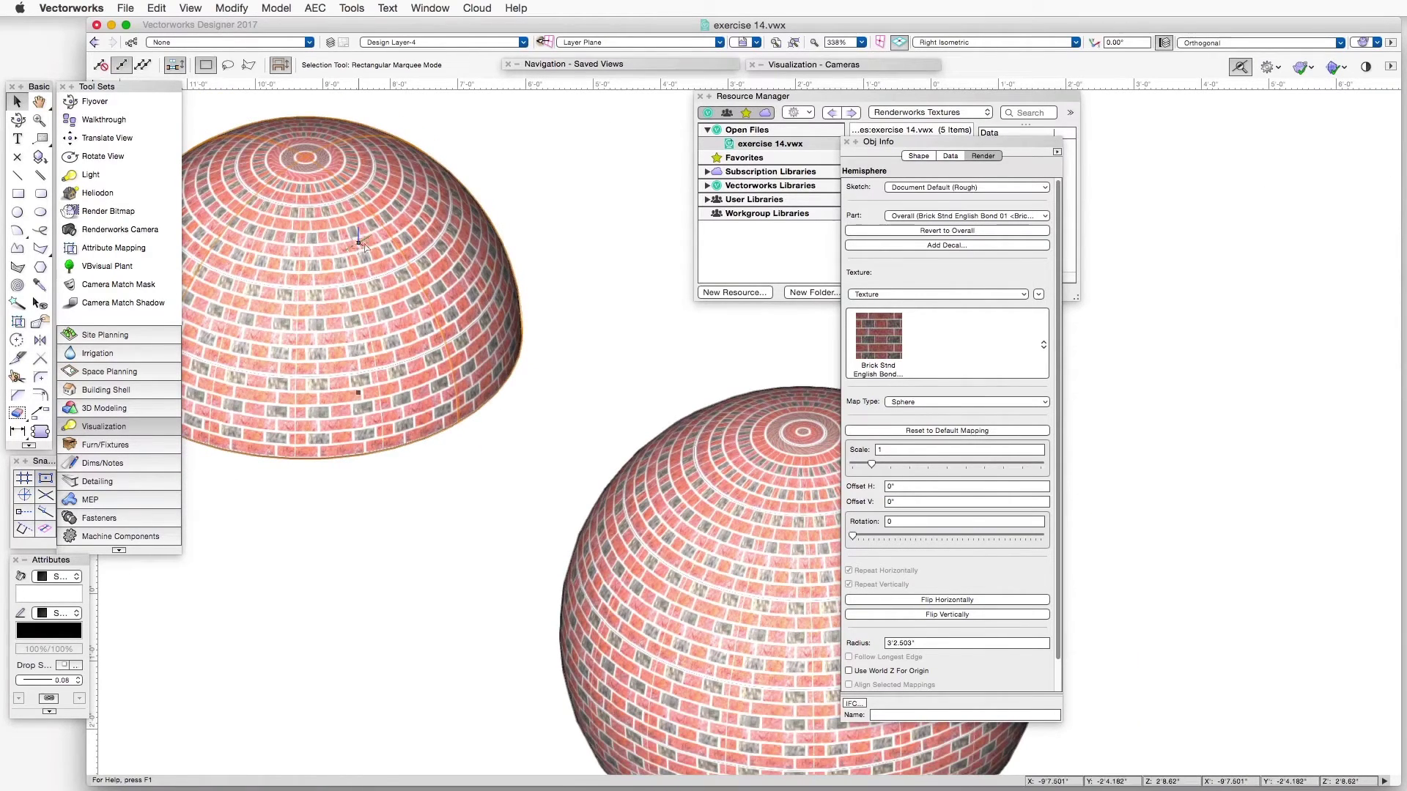
# Step: Switch the hemisphere's map type to Cylinder and to Auto-Align Plane for comparison, and set it back to Sphere
pyautogui.click(933, 401)
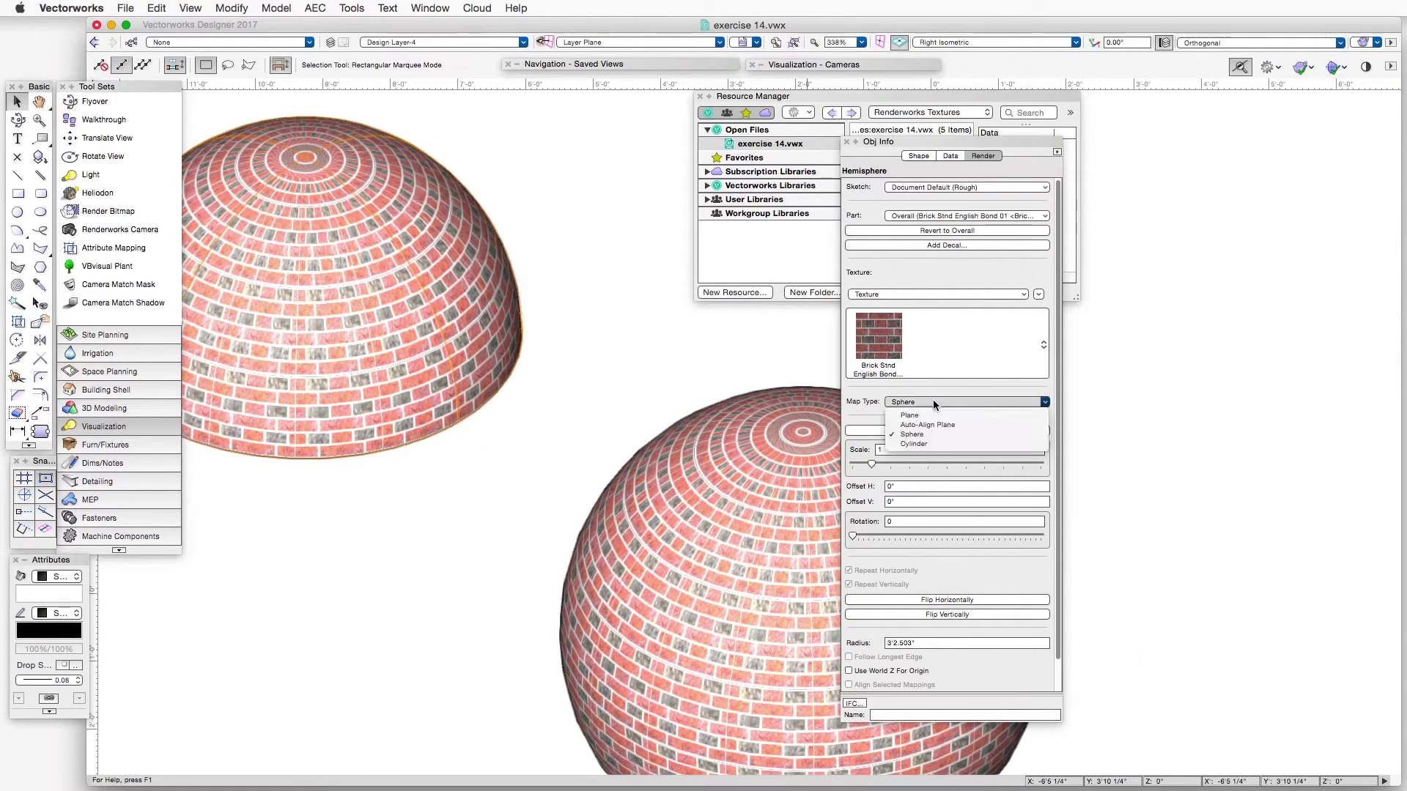
pyautogui.click(935, 444)
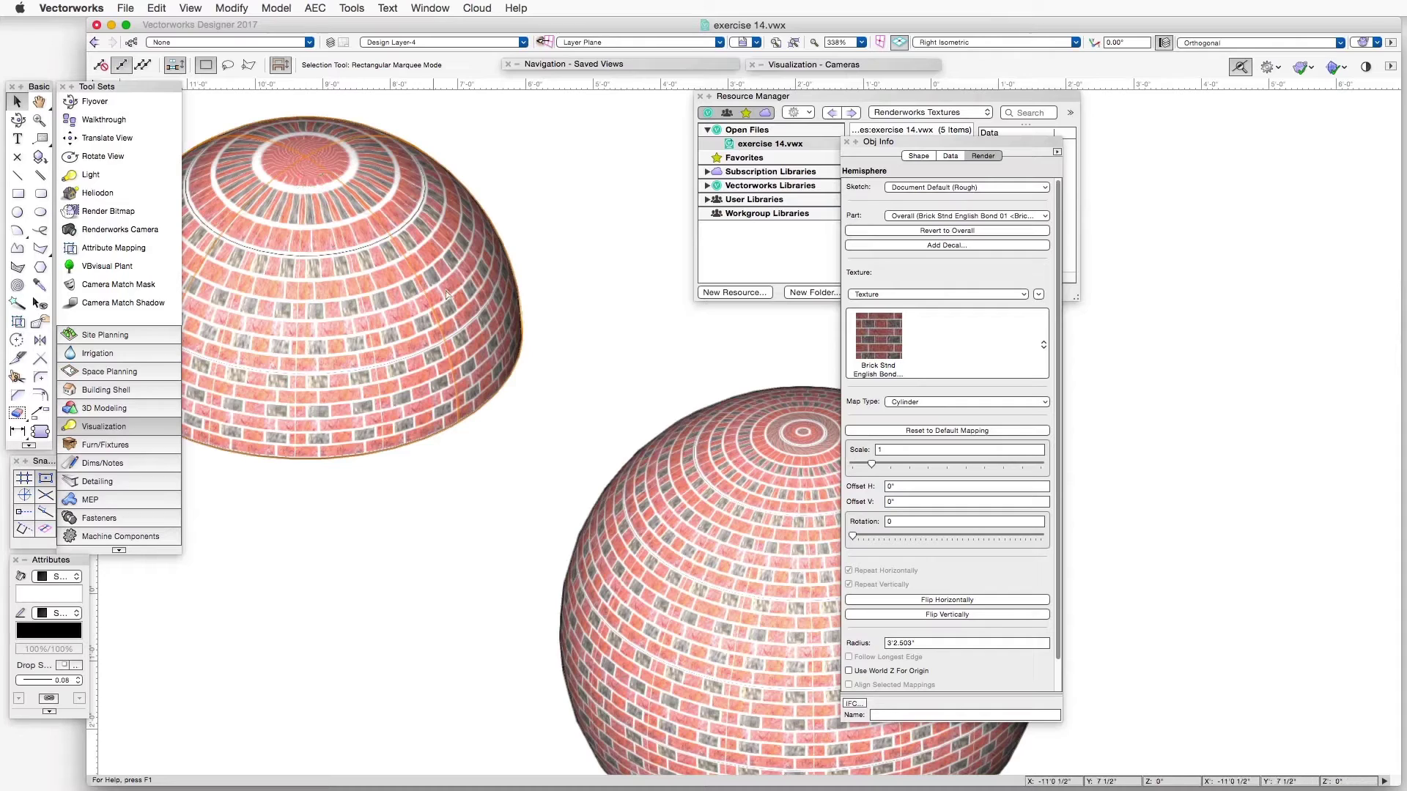
pyautogui.click(956, 407)
pyautogui.click(334, 349)
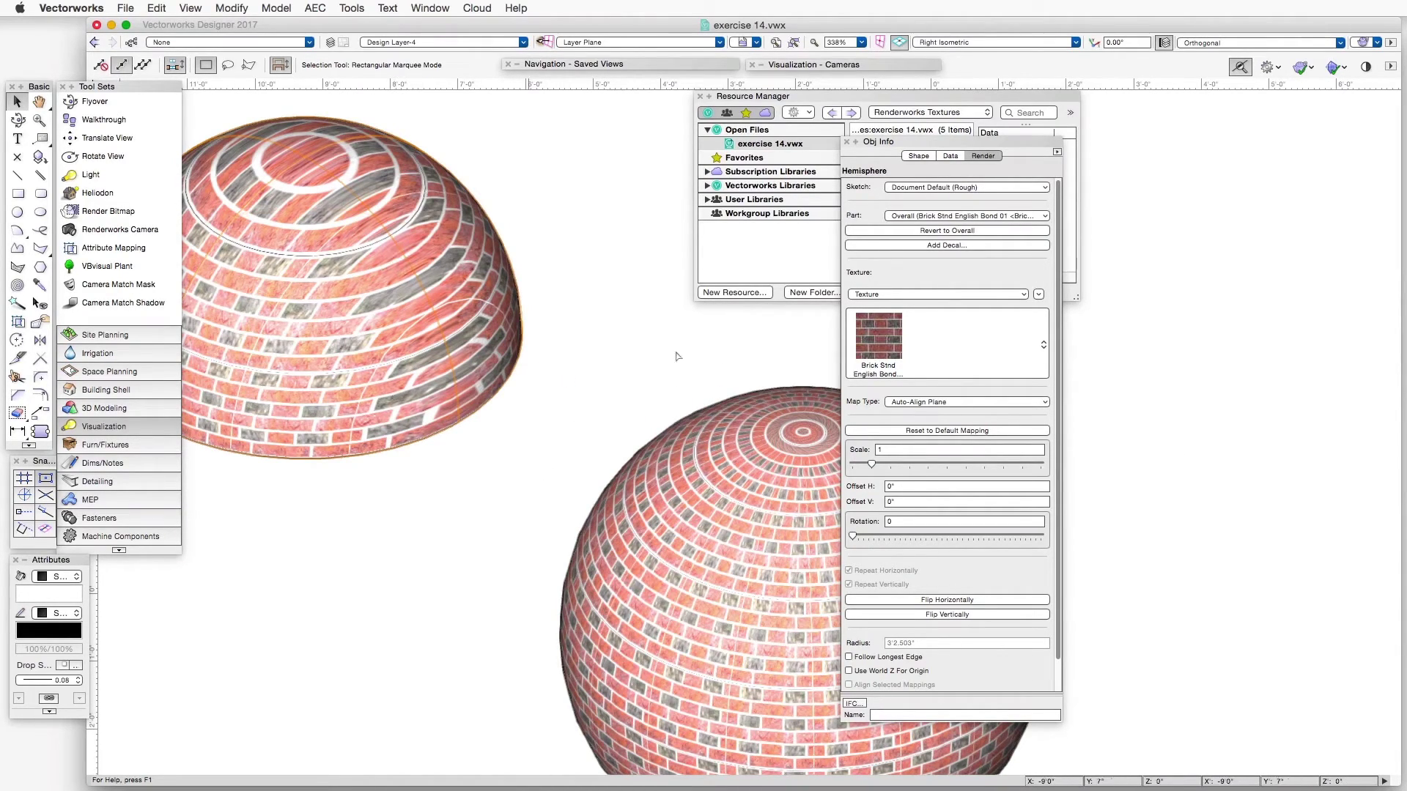
pyautogui.click(952, 402)
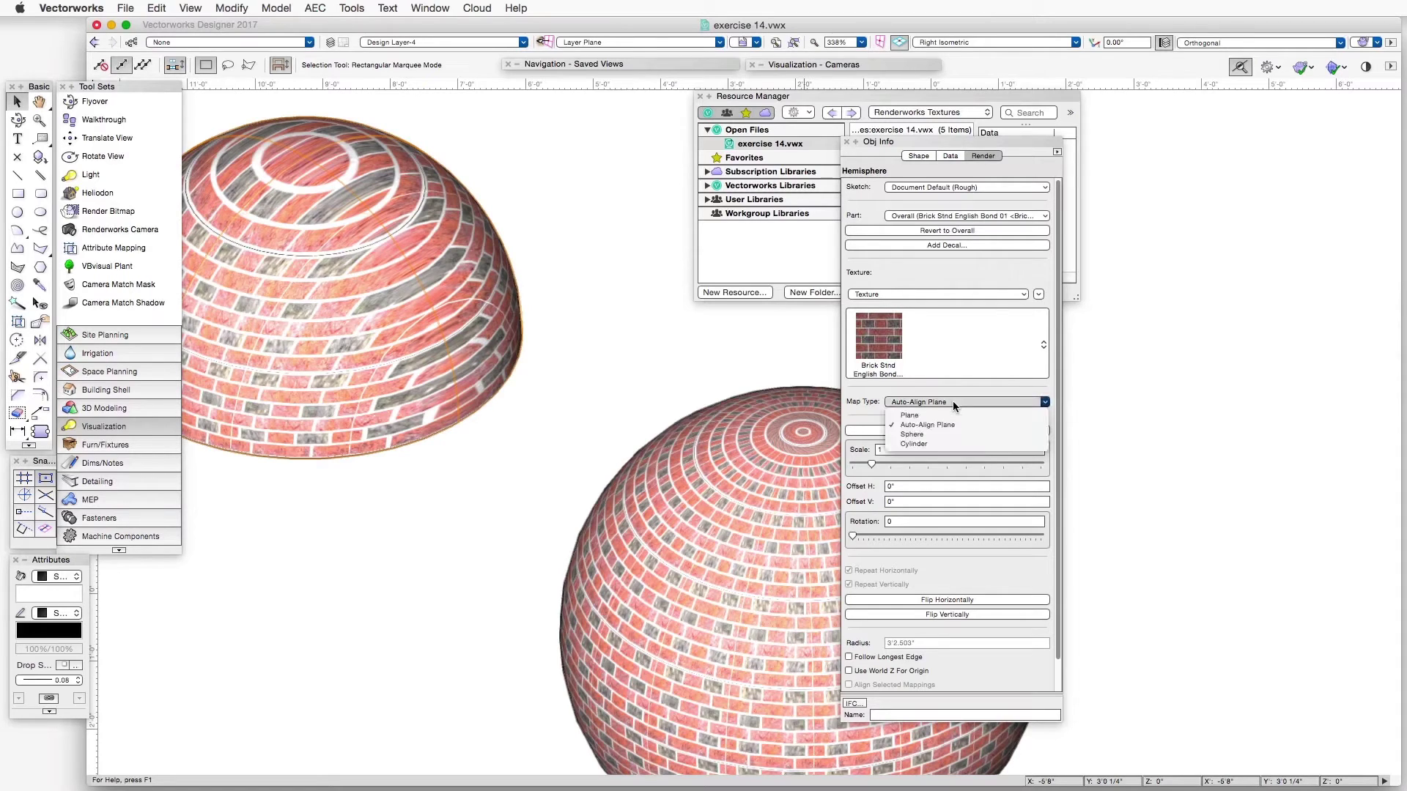
pyautogui.click(953, 433)
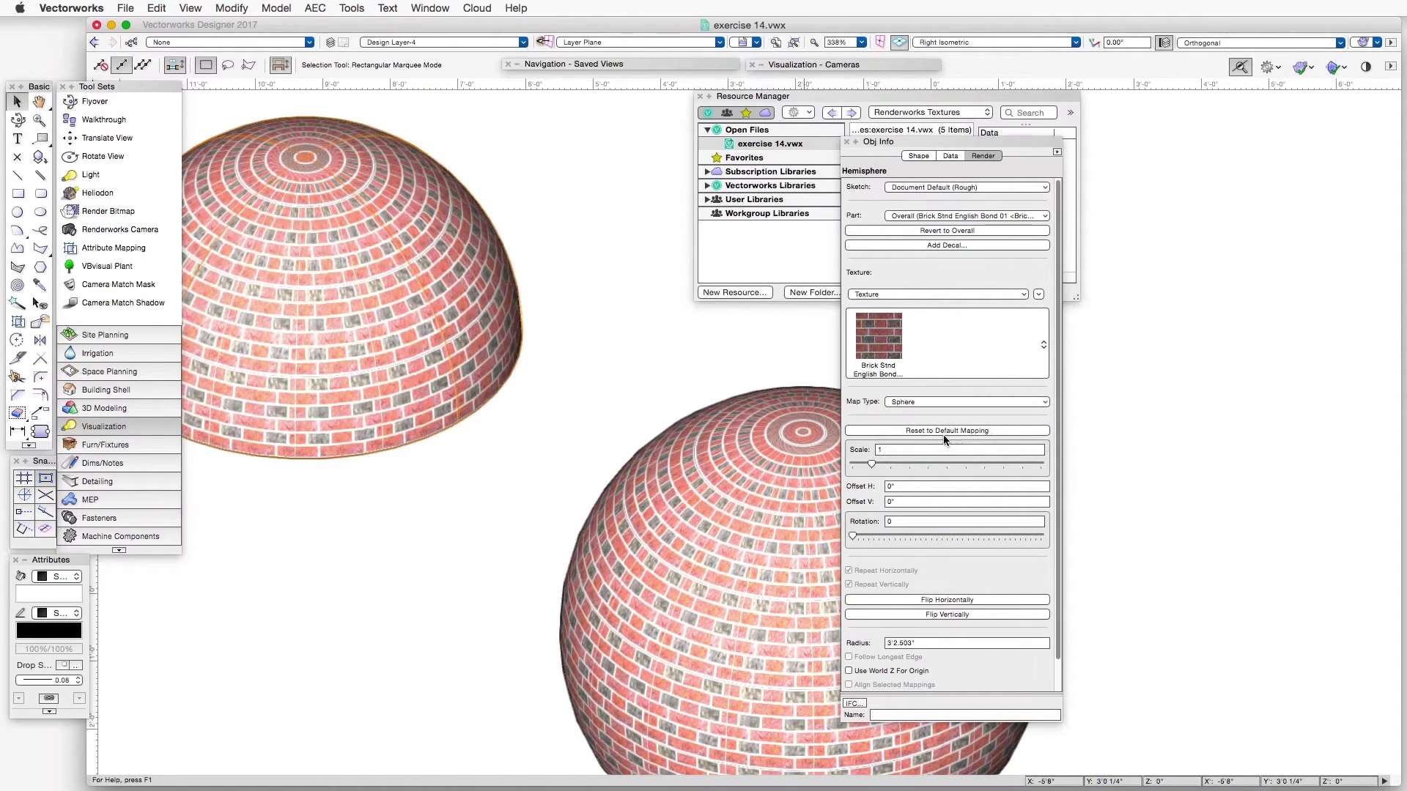
pyautogui.scroll(-1, 565, 327)
pyautogui.scroll(-2, 565, 327)
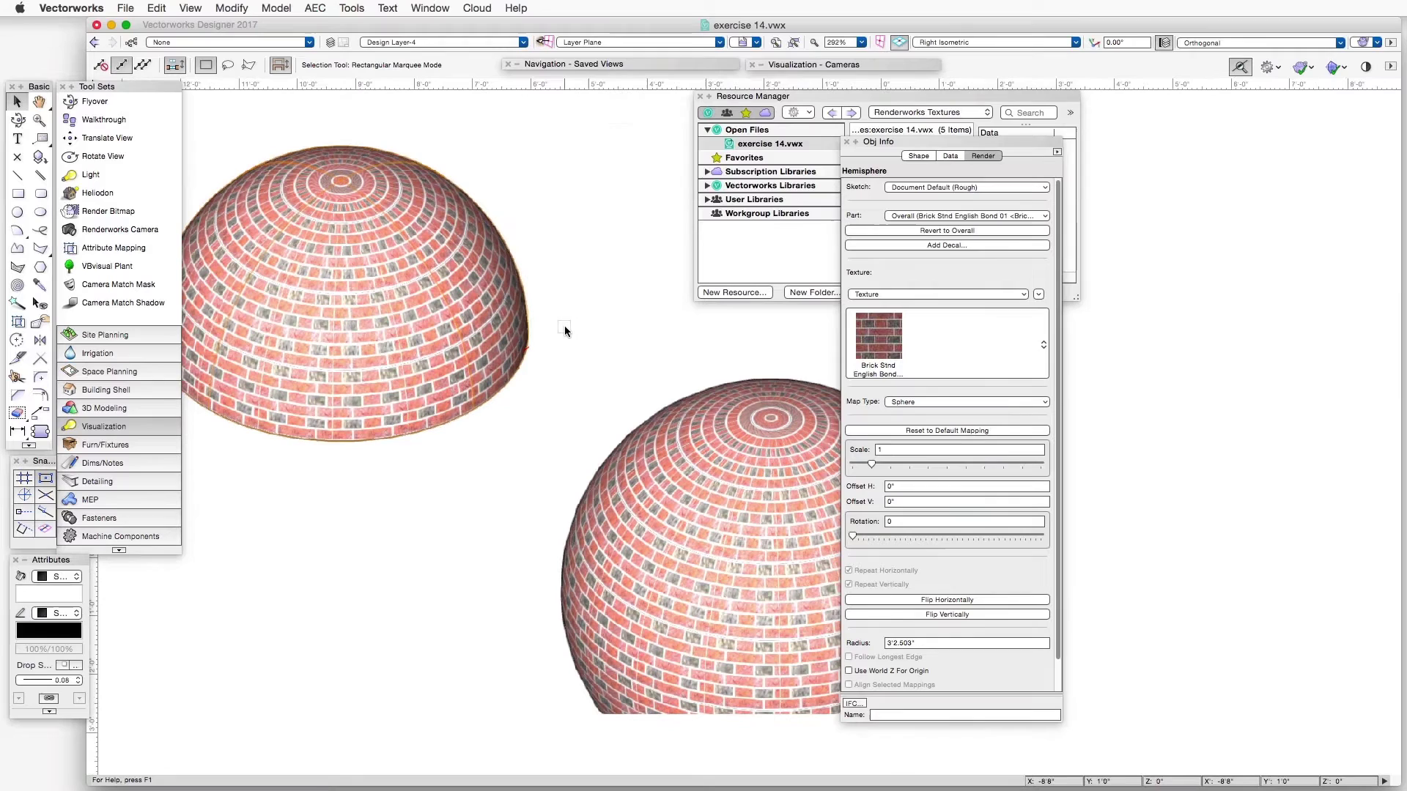
pyautogui.click(956, 402)
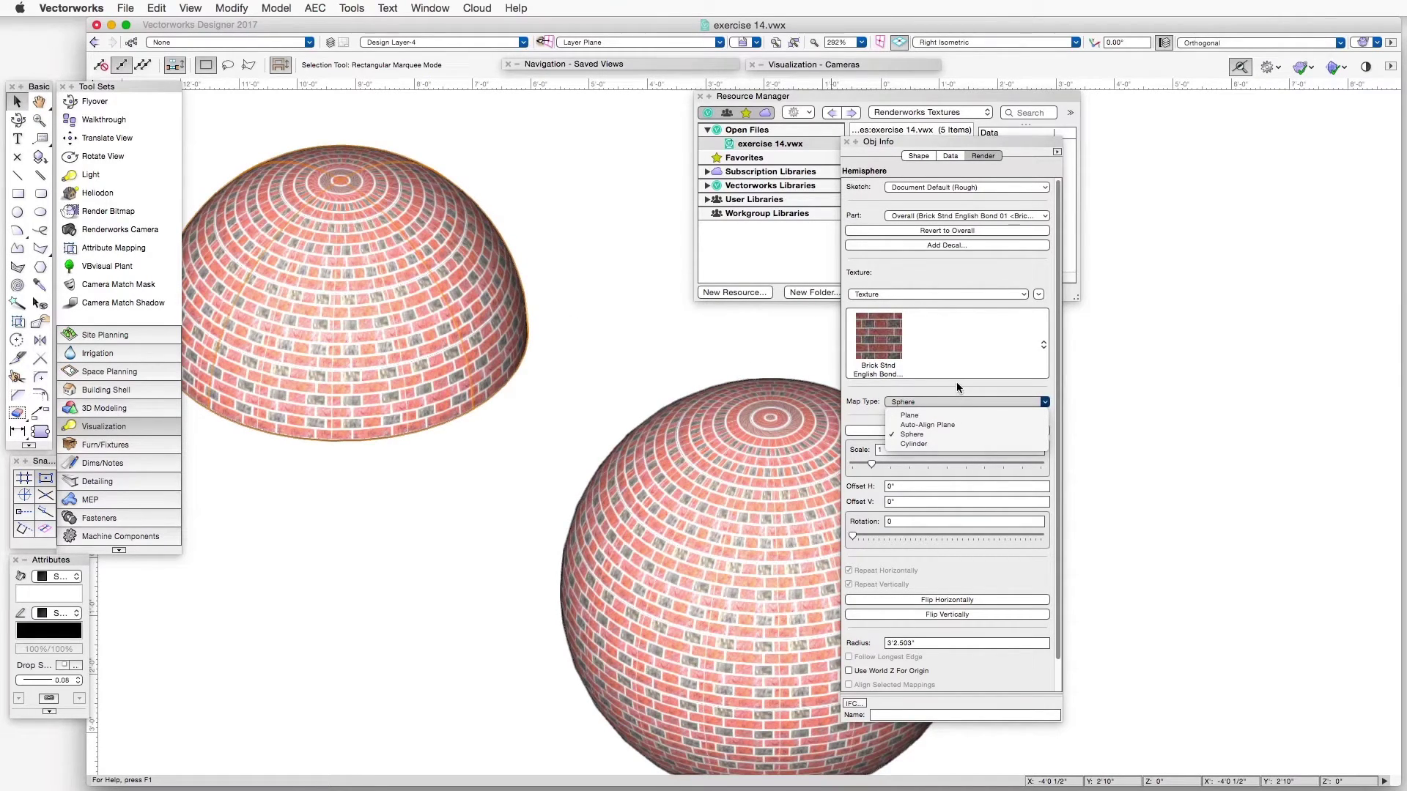
pyautogui.click(956, 381)
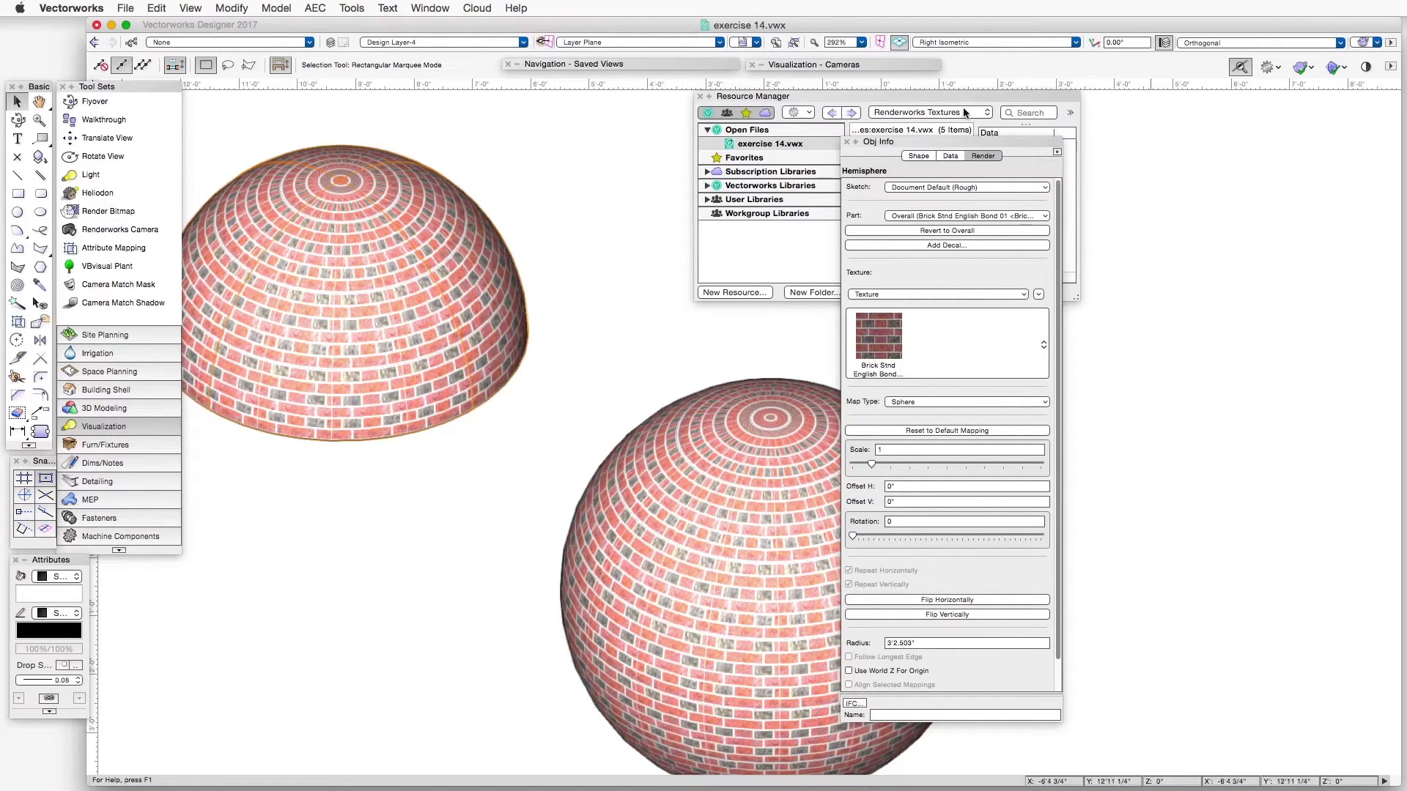
# Step: Recall the saved view 6.Roof and render the roof in OpenGL
pyautogui.moveTo(938, 145); pyautogui.dragTo(1187, 159)
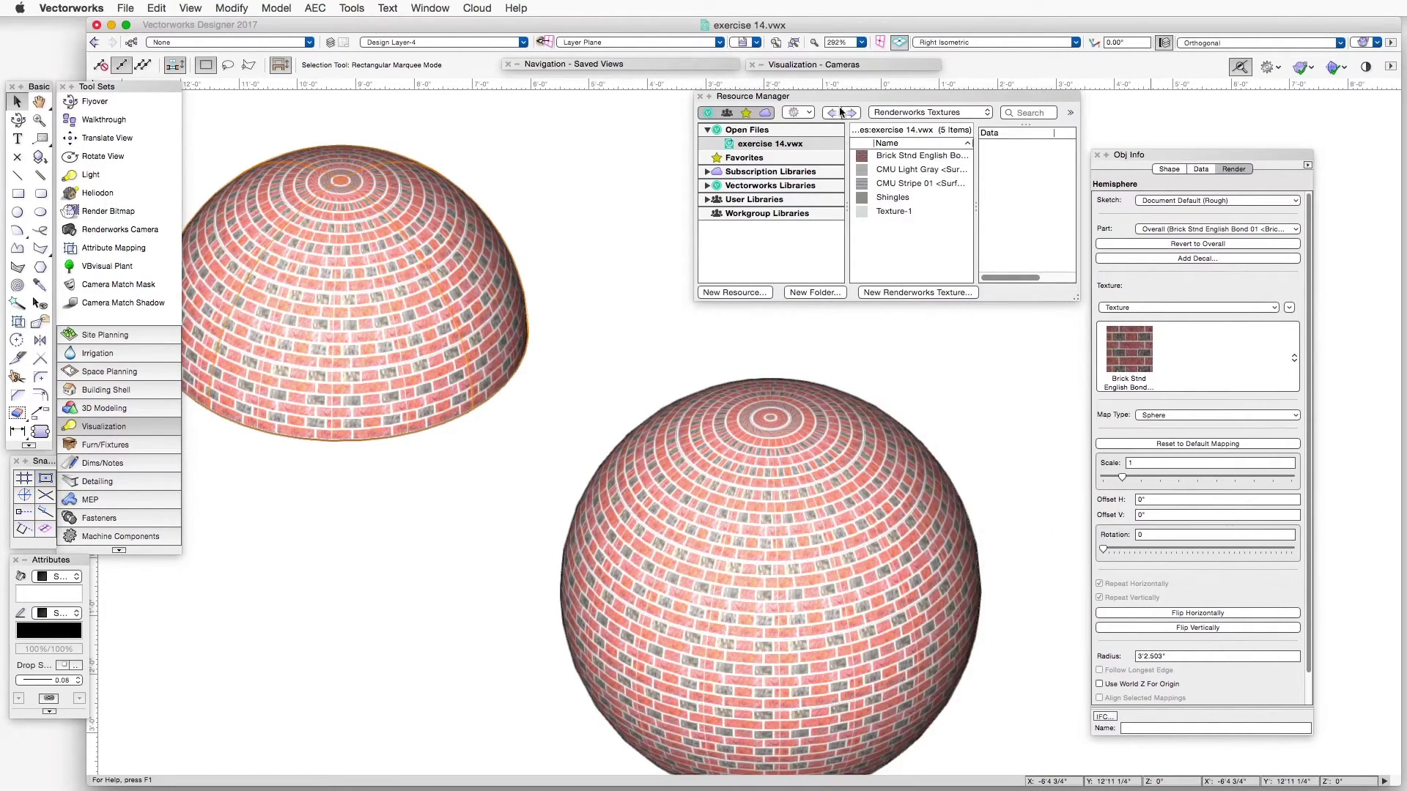
pyautogui.click(746, 43)
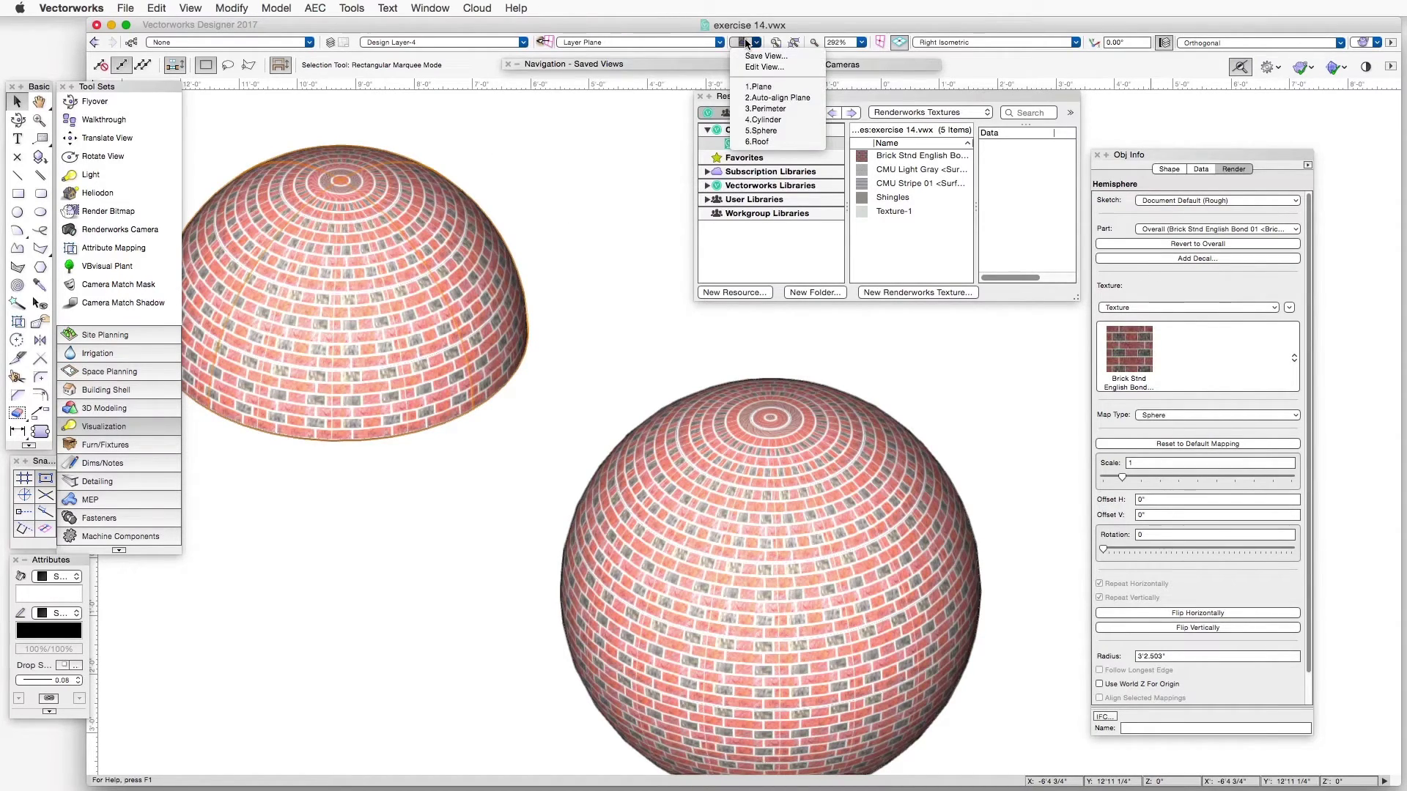
pyautogui.click(783, 144)
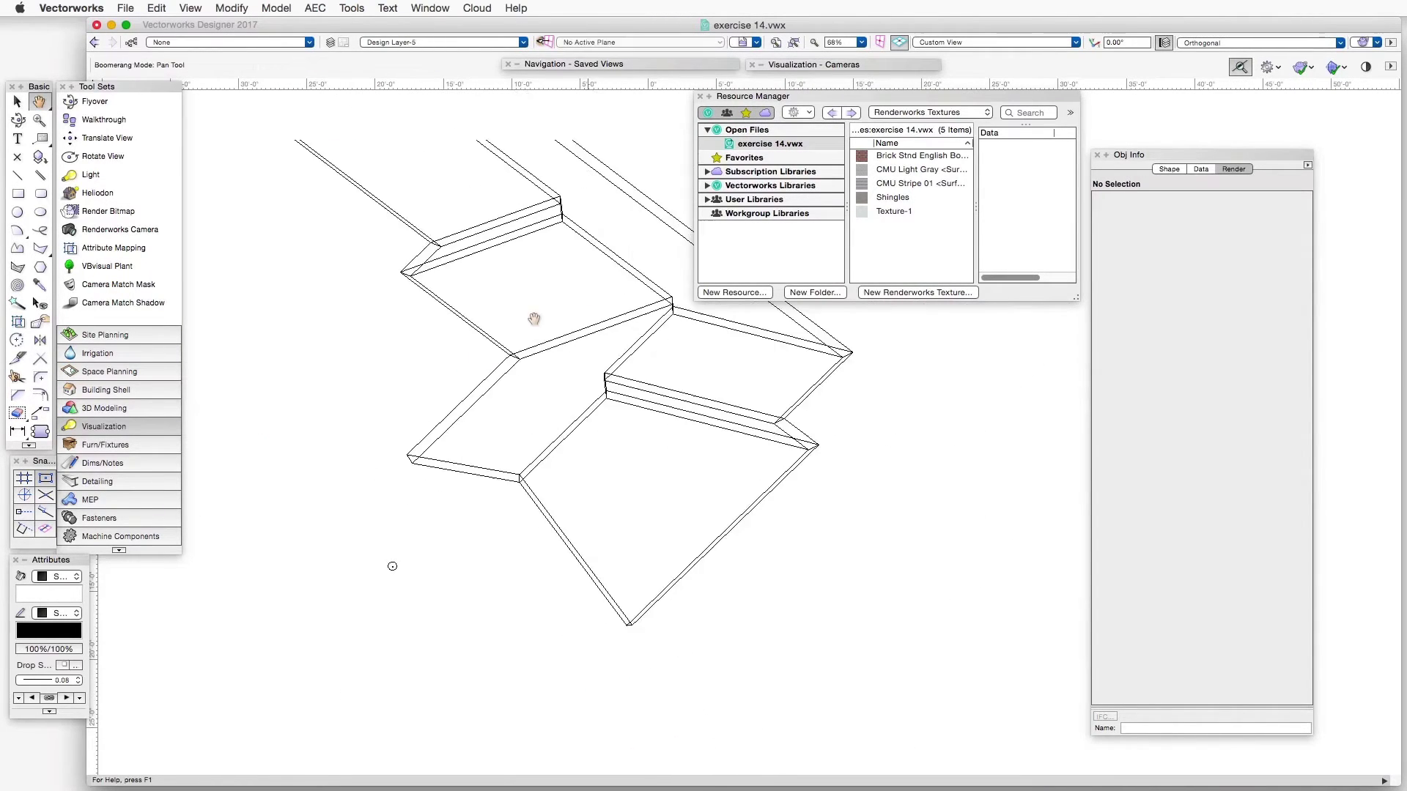
pyautogui.click(192, 8)
pyautogui.moveTo(235, 182)
pyautogui.click(597, 264)
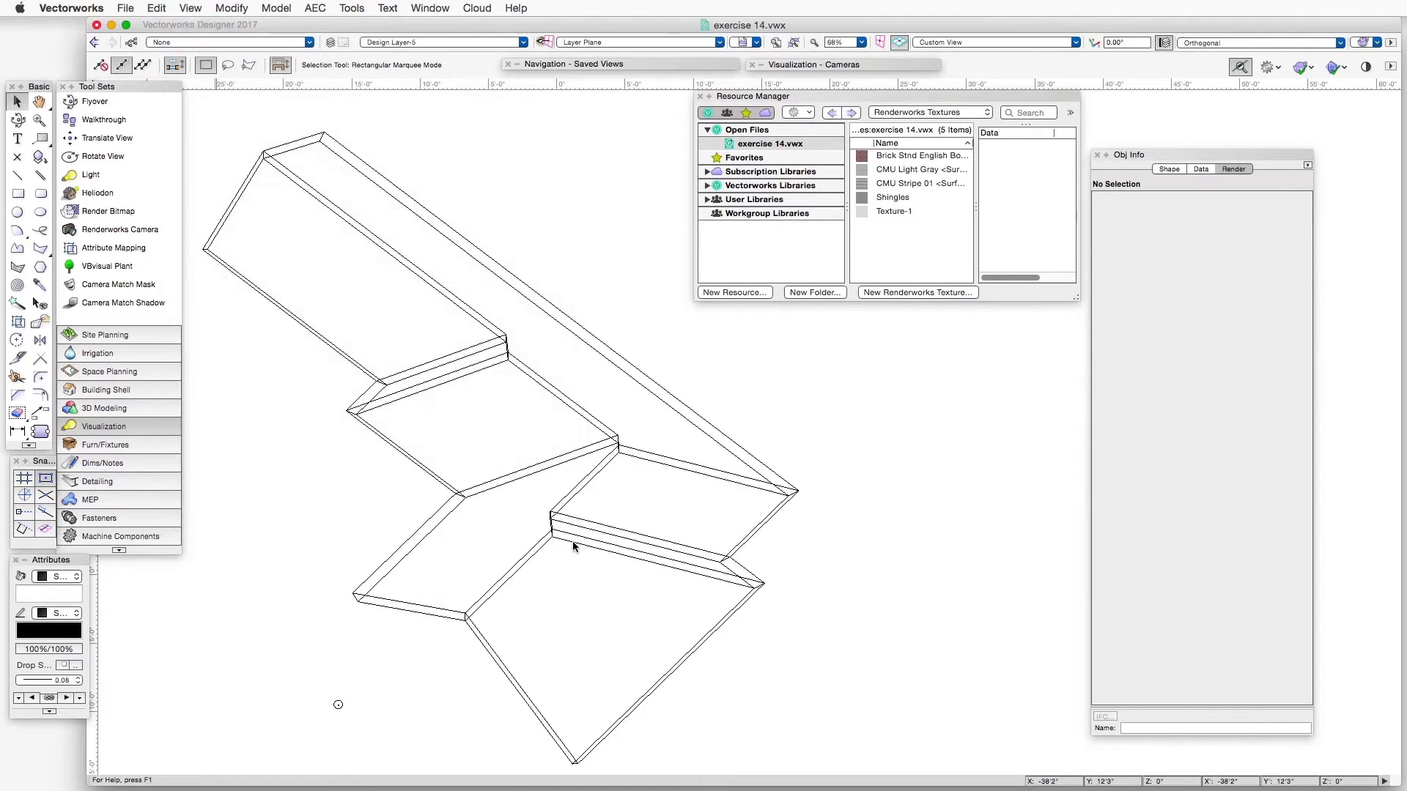
pyautogui.scroll(2, 494, 695)
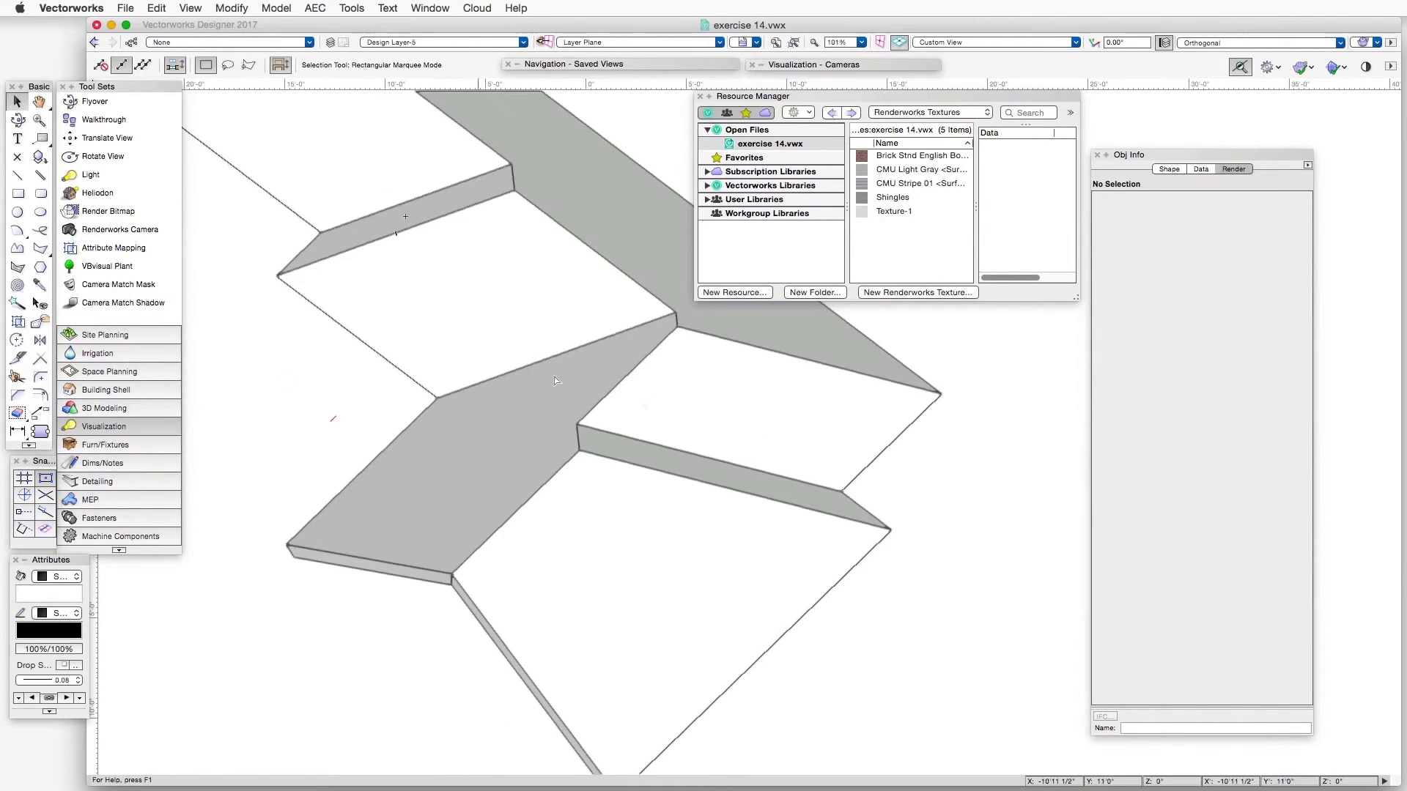
pyautogui.scroll(-1, 650, 452)
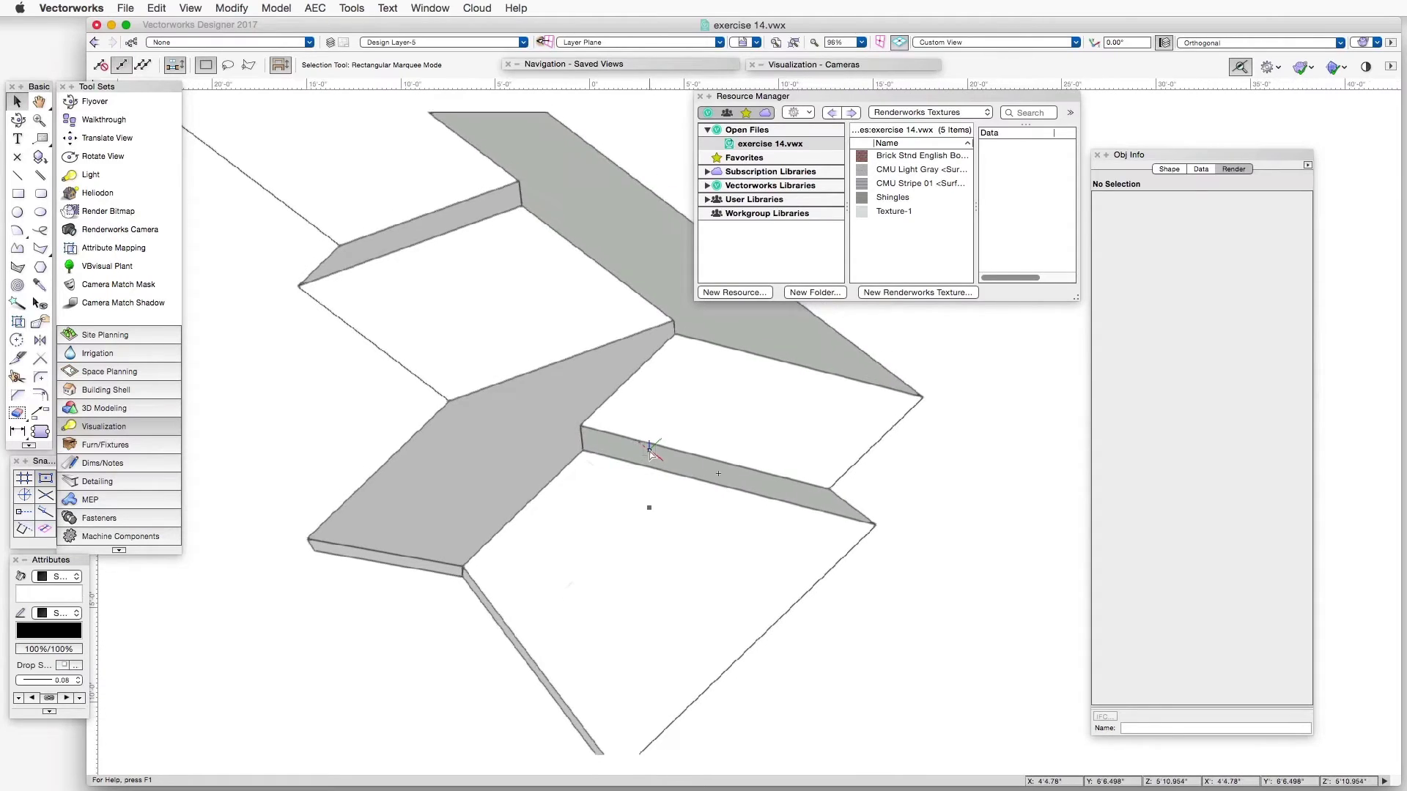
pyautogui.scroll(-2, 650, 452)
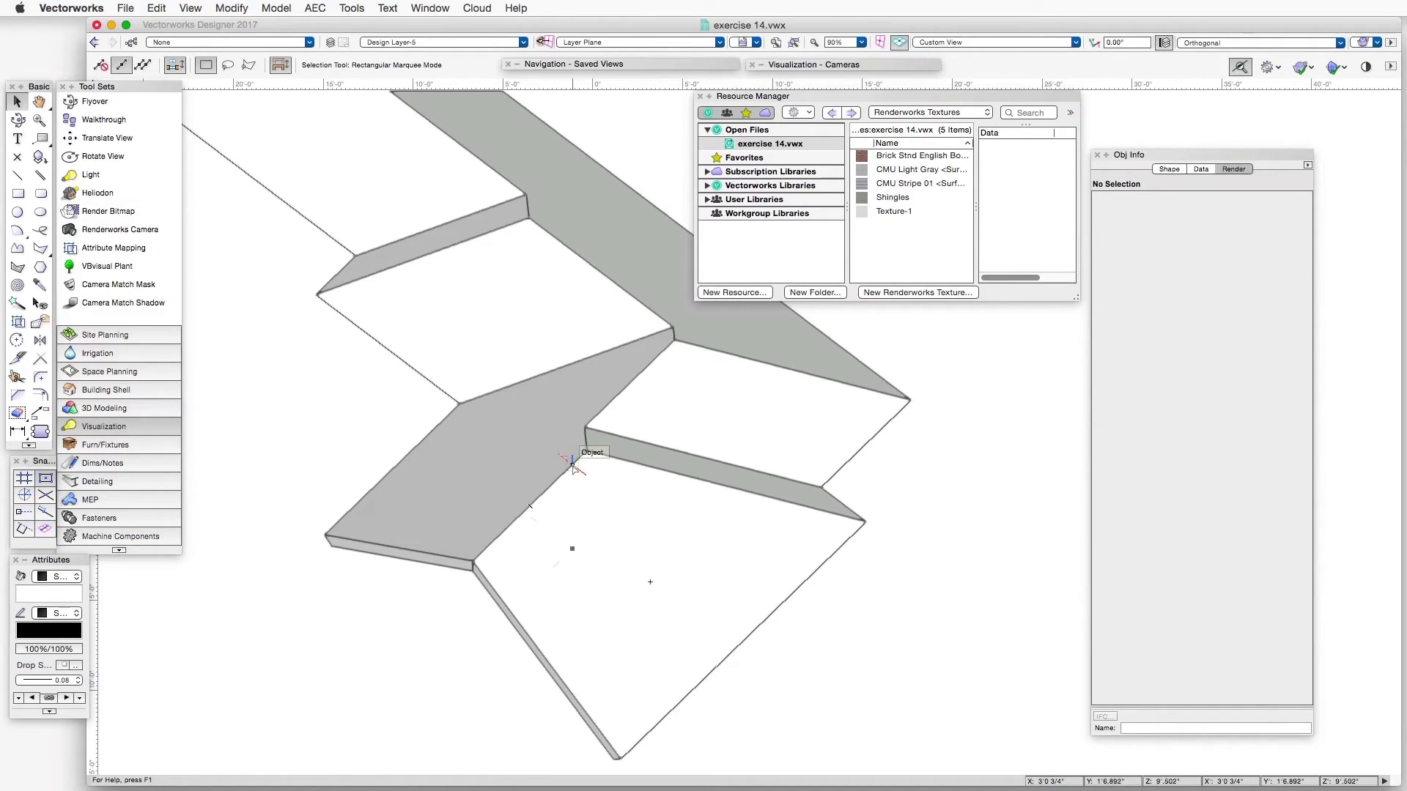
# Step: Select the roof and change its texture mode to By Object
pyautogui.click(572, 464)
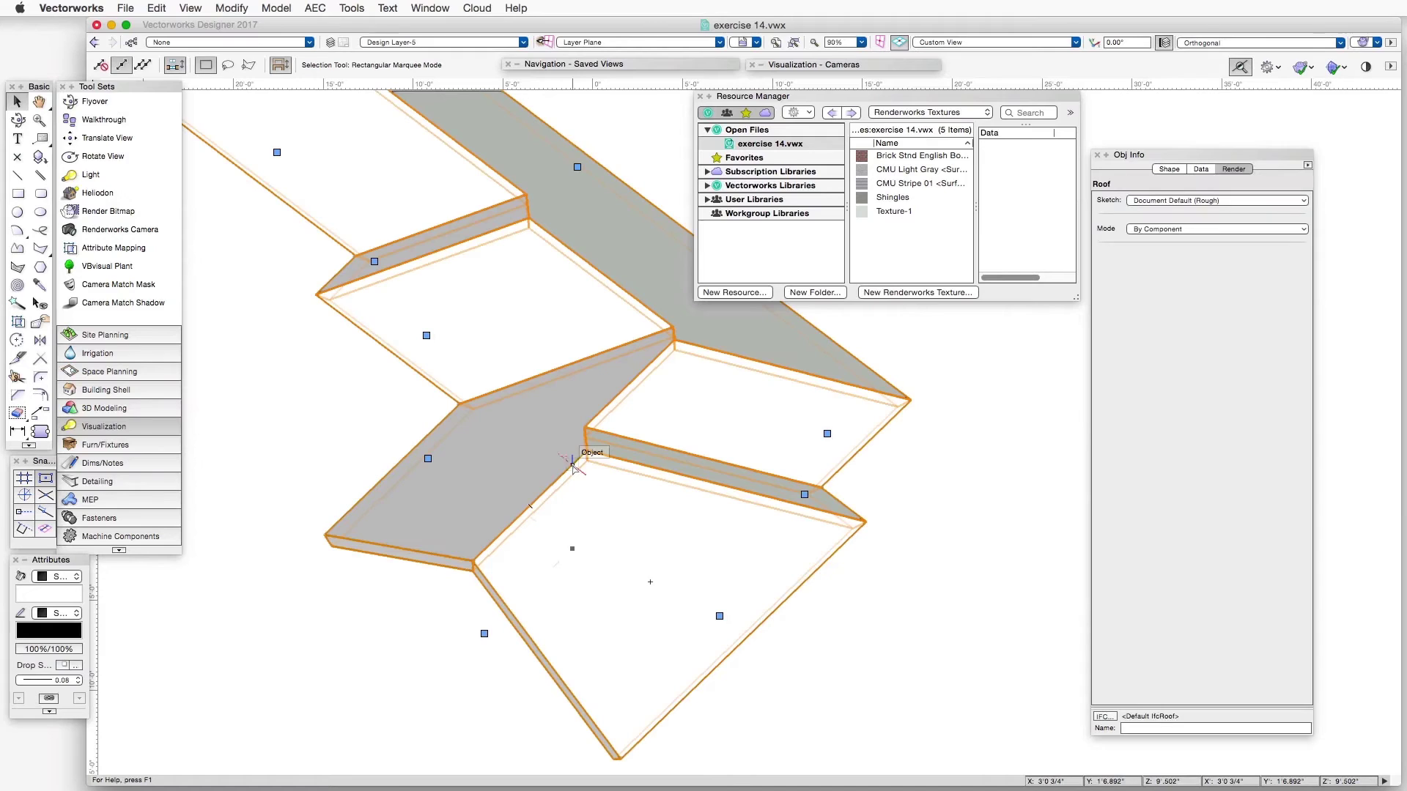
pyautogui.moveTo(1172, 160); pyautogui.dragTo(973, 164)
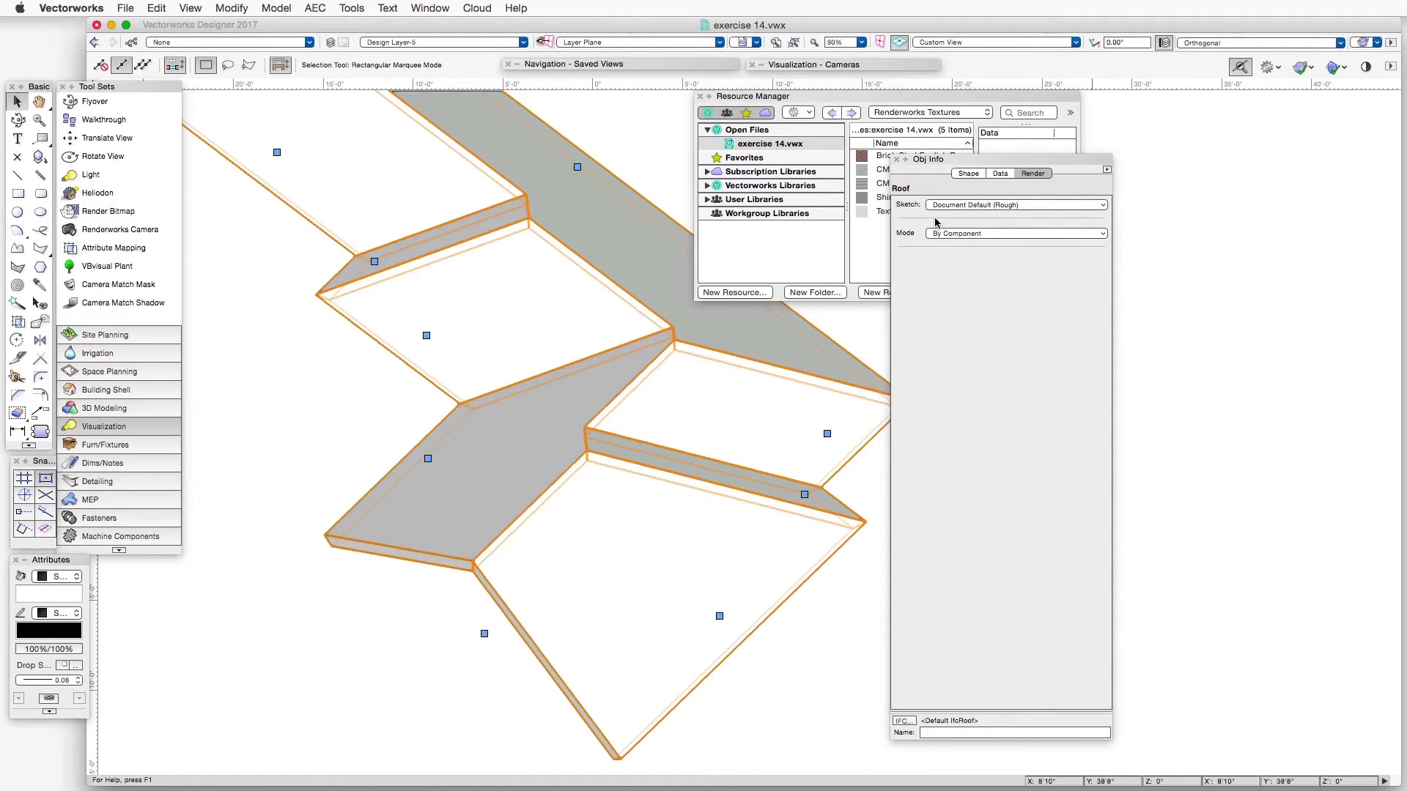
pyautogui.click(983, 233)
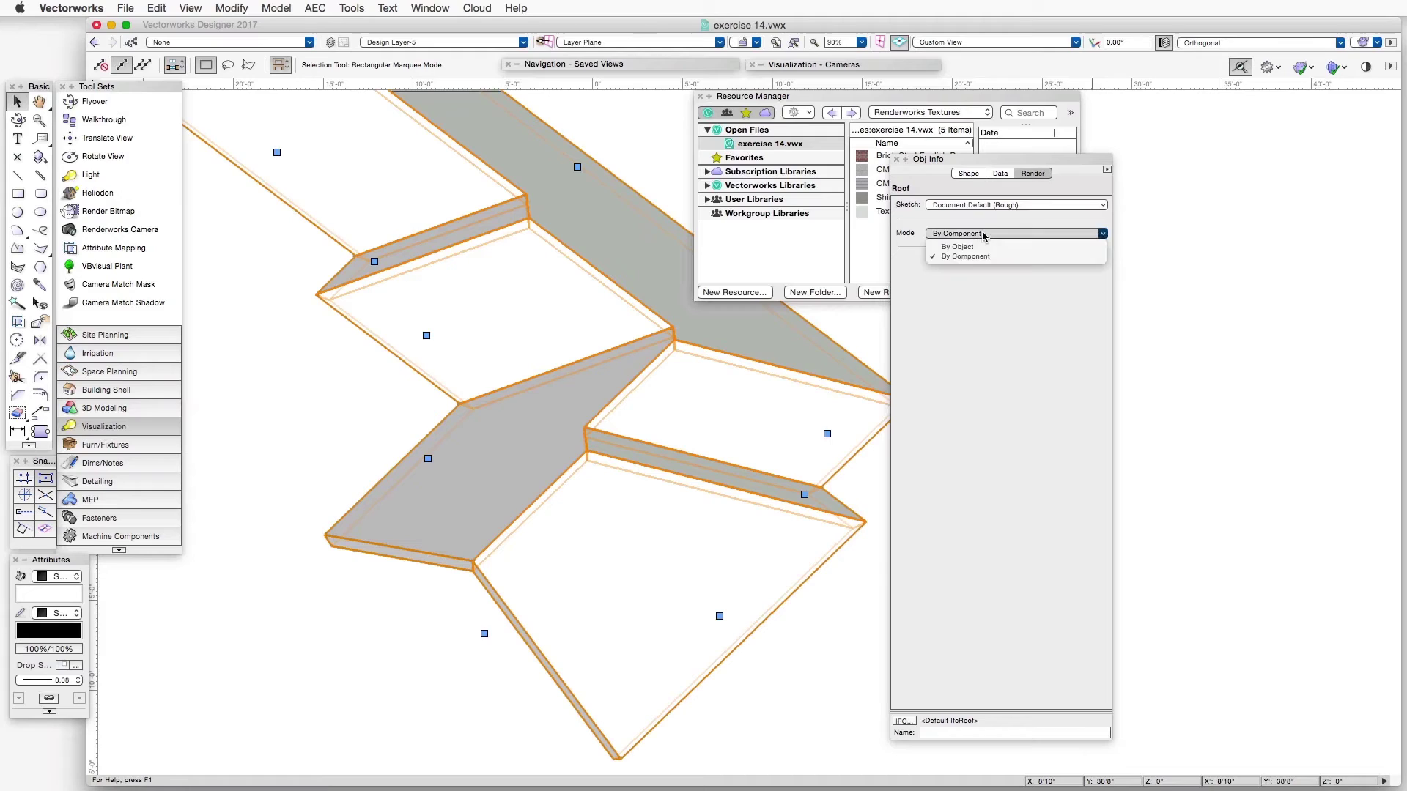
pyautogui.click(960, 247)
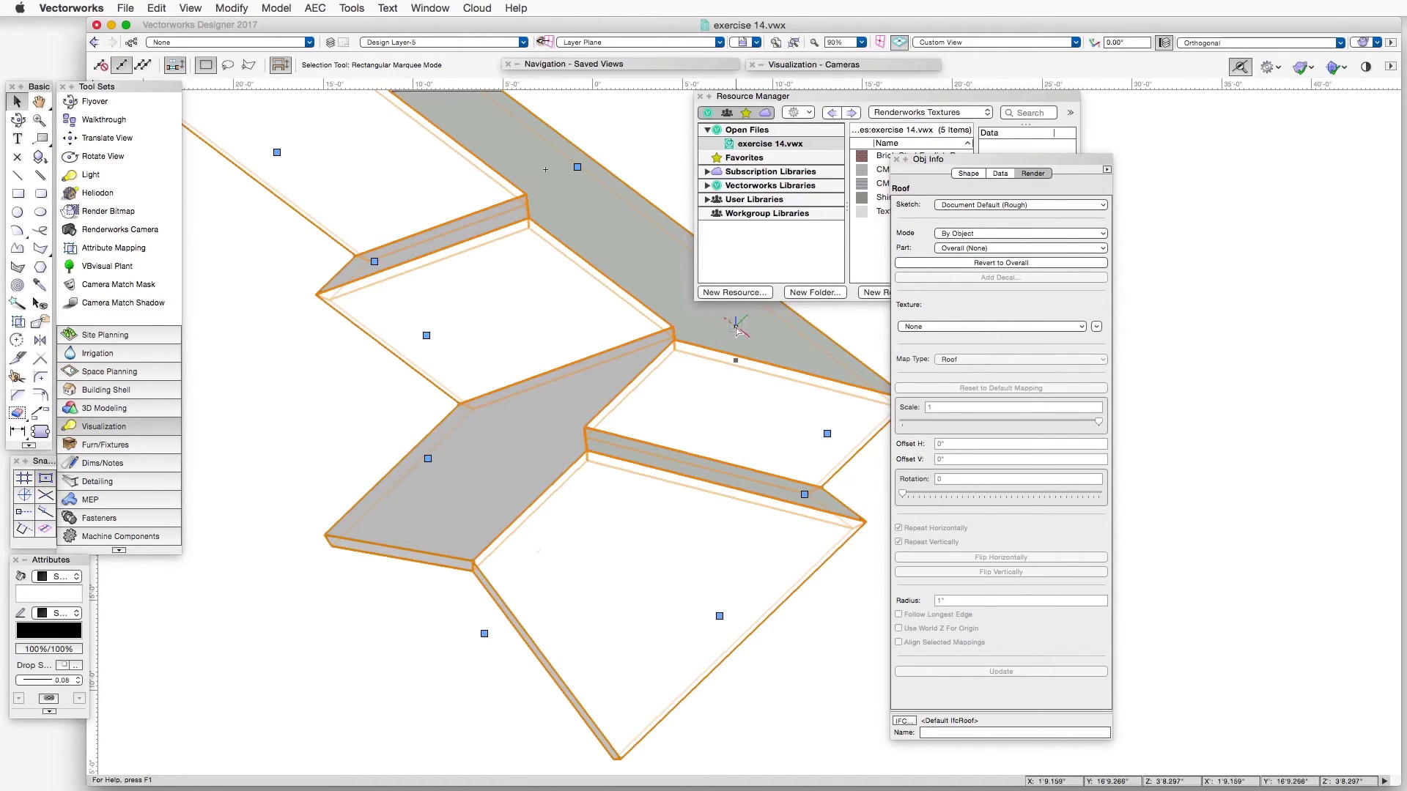
# Step: Apply the Shingles texture to the Top part of the roof
pyautogui.click(964, 248)
pyautogui.click(971, 272)
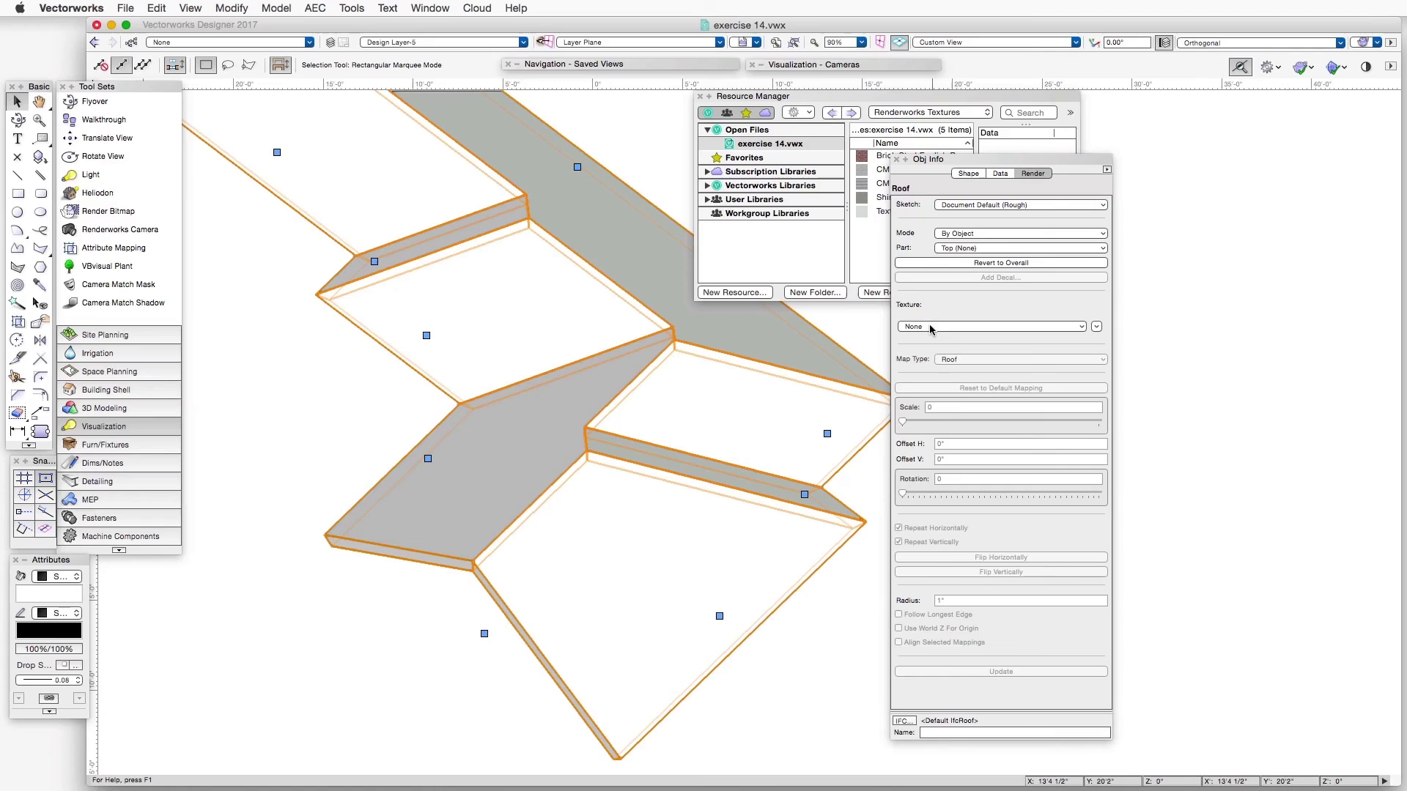
pyautogui.click(946, 328)
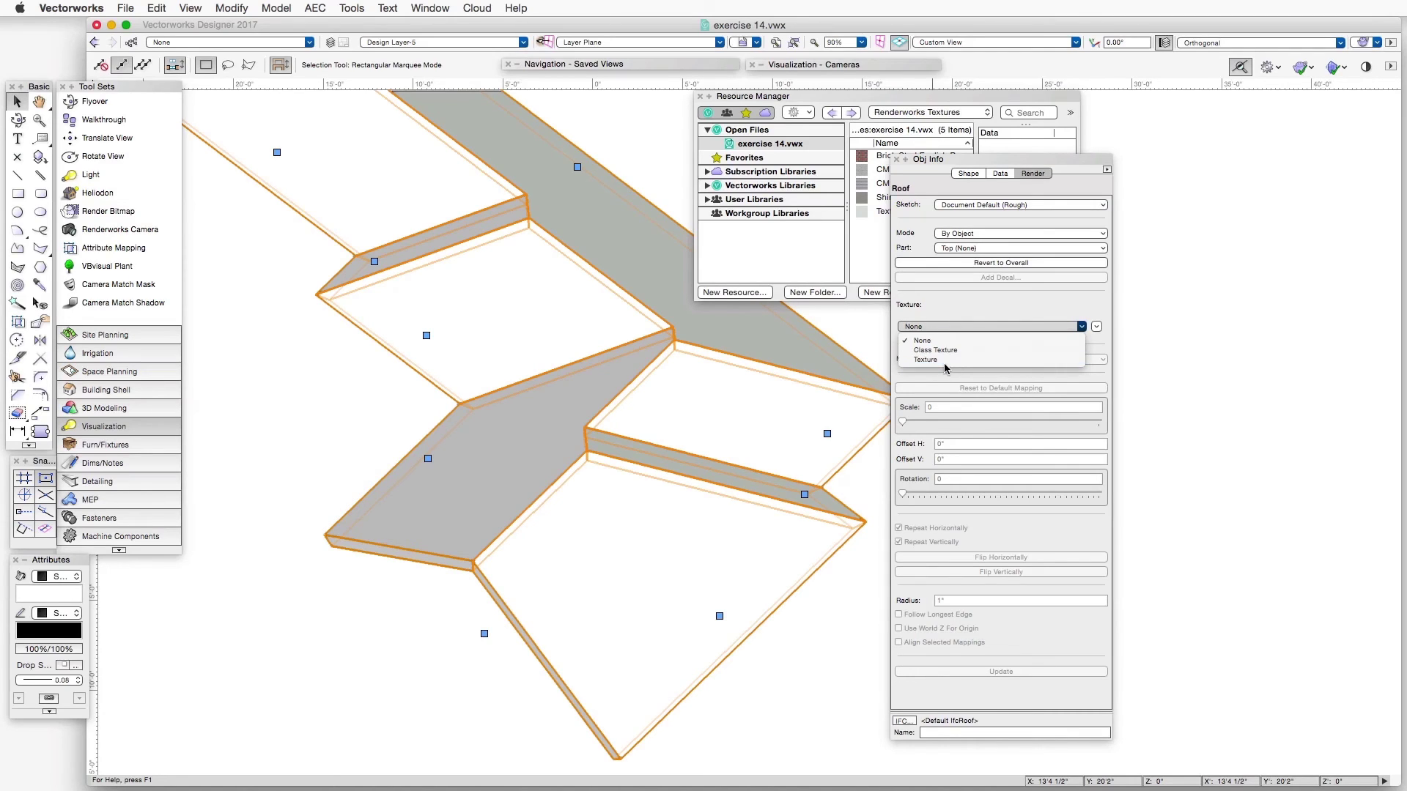
pyautogui.click(945, 360)
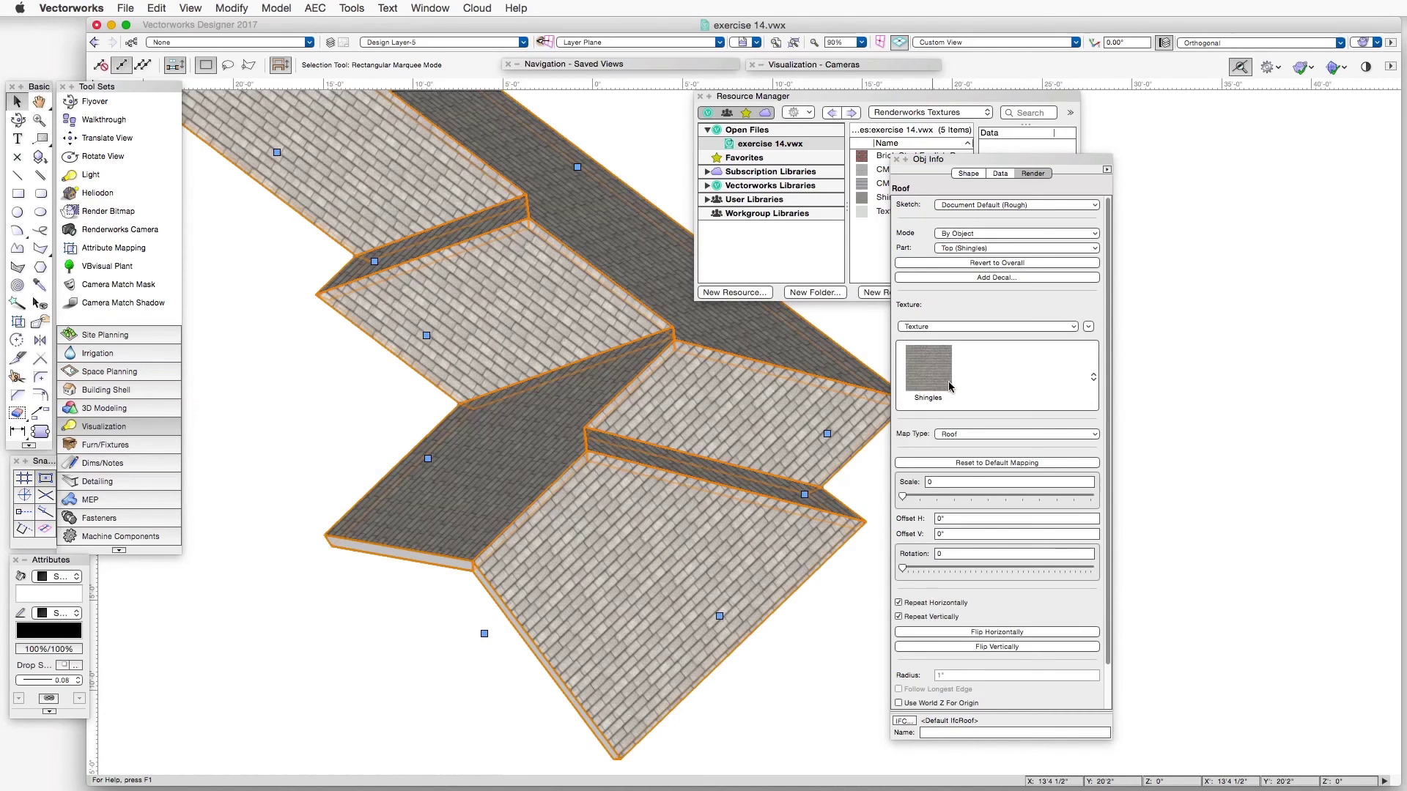